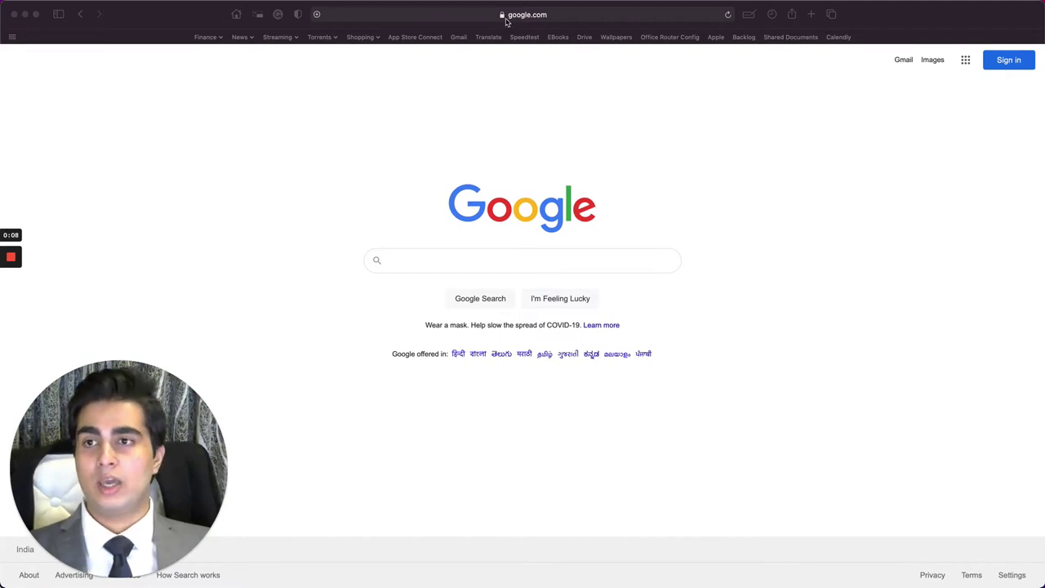
- Replace the Google address in Safari's address bar with hicare.cli to get the hicare.clinic suggestion
{"action": "left_click", "coordinate": [503, 16]}
{"action": "key", "text": "BackSpace"}
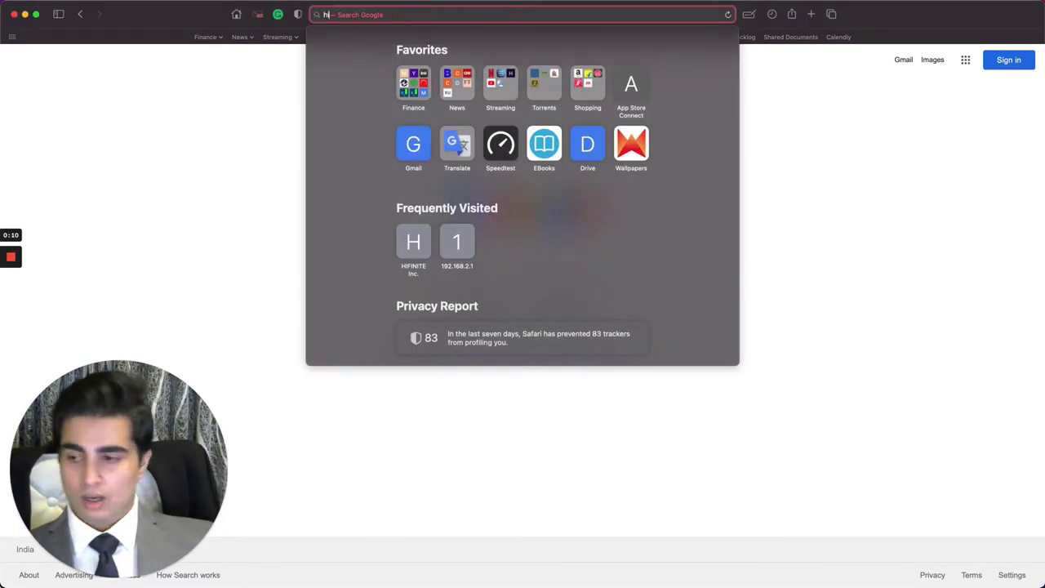
{"action": "type", "text": "hicare.clinic"}
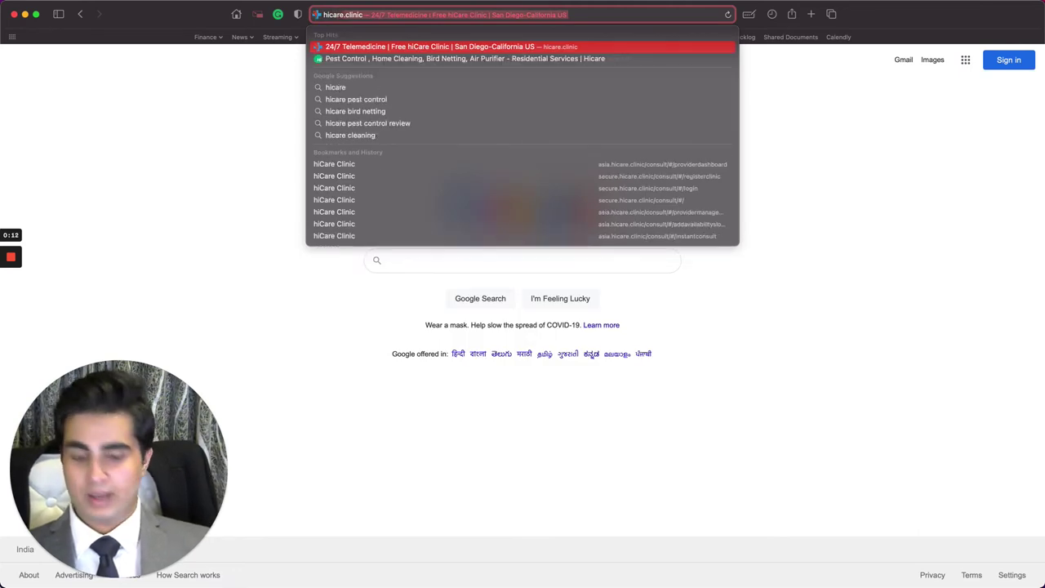
- Load the hicare.clinic site and view its home page
{"action": "key", "text": "Return"}
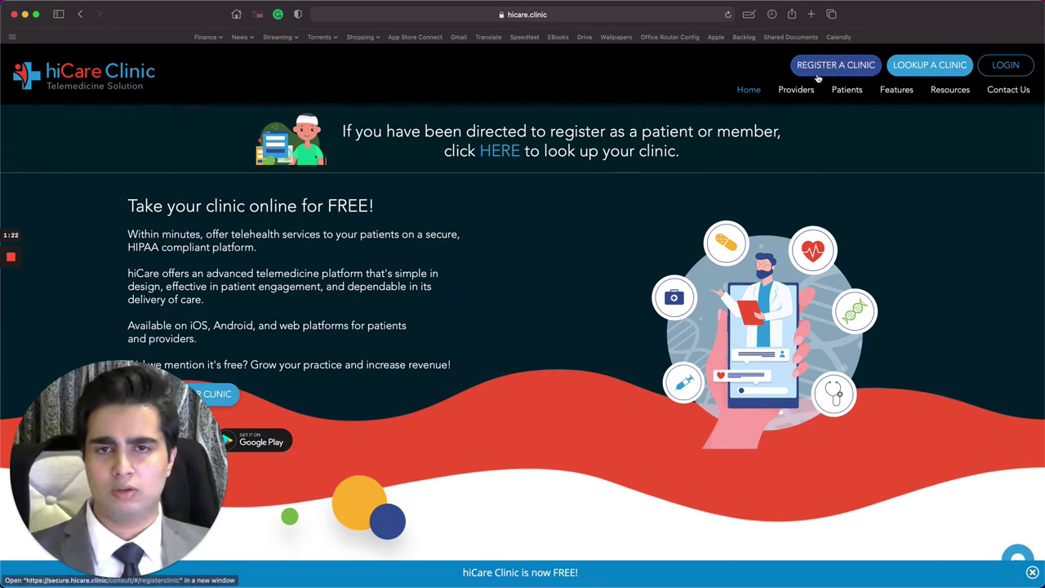
- Open the Register your clinic page and enter a mailinator.com address as the registration email
{"action": "left_click", "coordinate": [808, 64]}
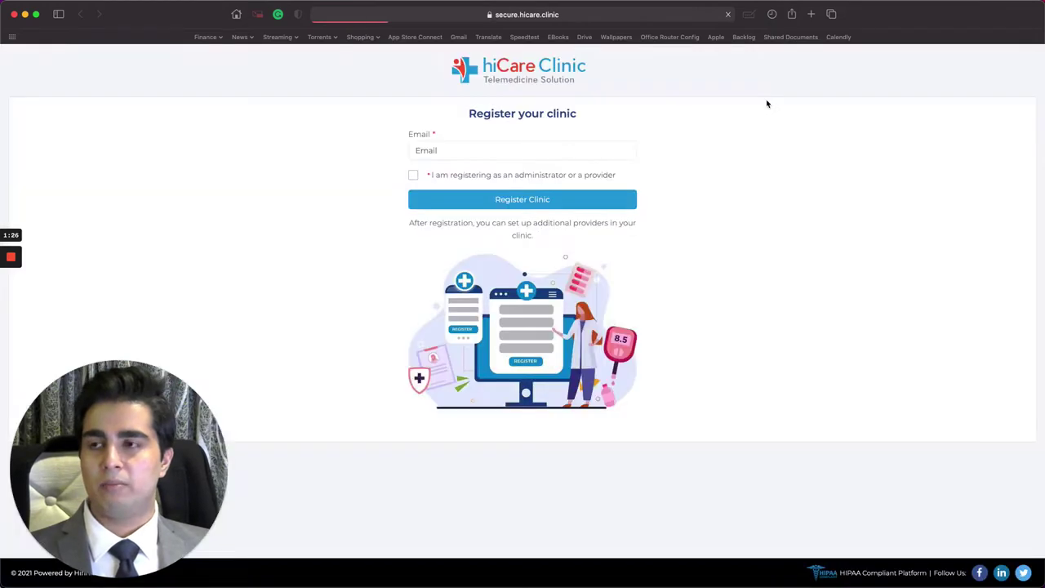
{"action": "left_click", "coordinate": [508, 149]}
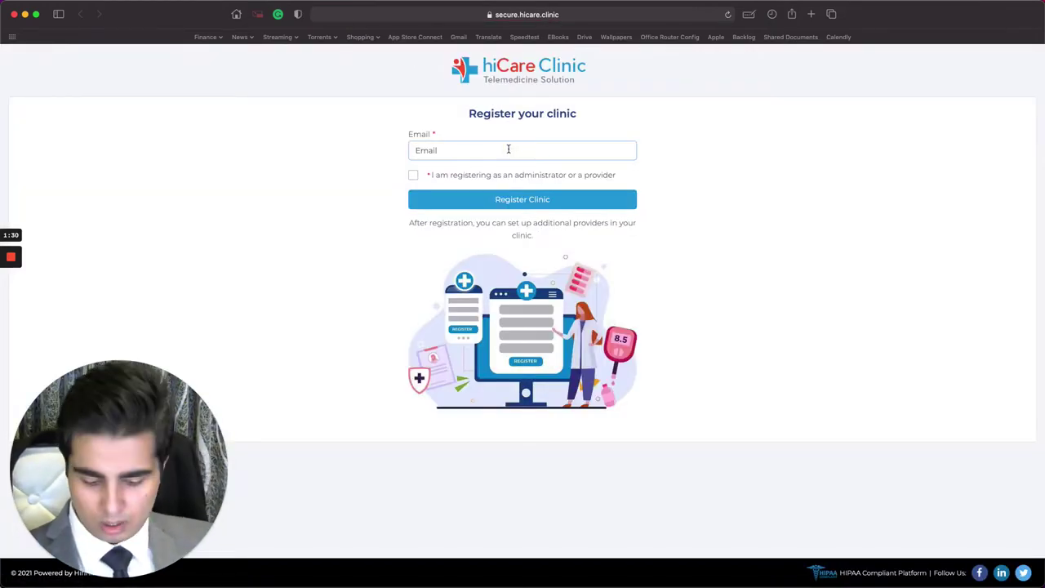
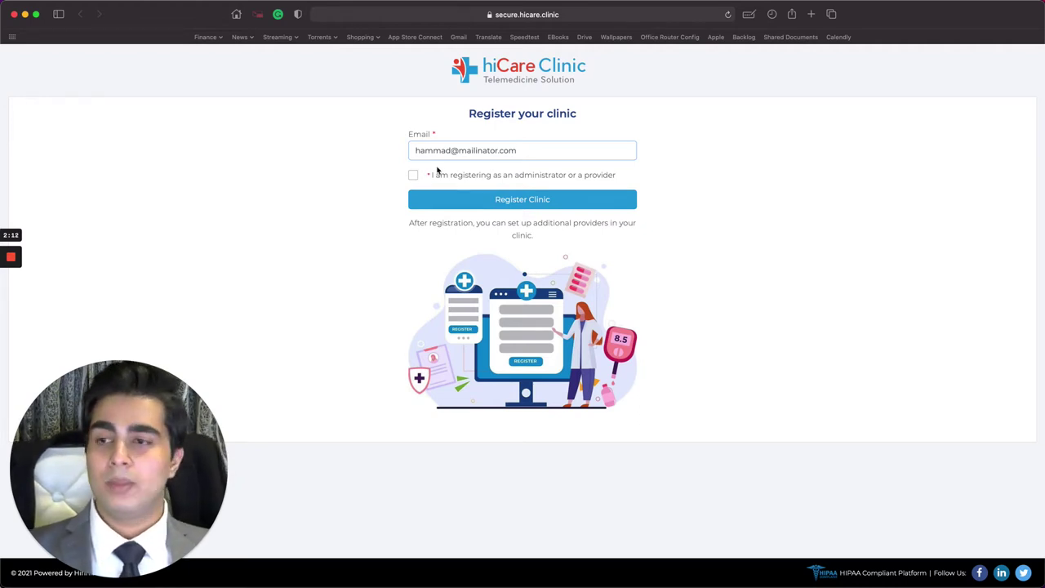
- Confirm the administrator/provider role and submit registration, replacing the already-registered email name and resubmitting
{"action": "left_click", "coordinate": [413, 175]}
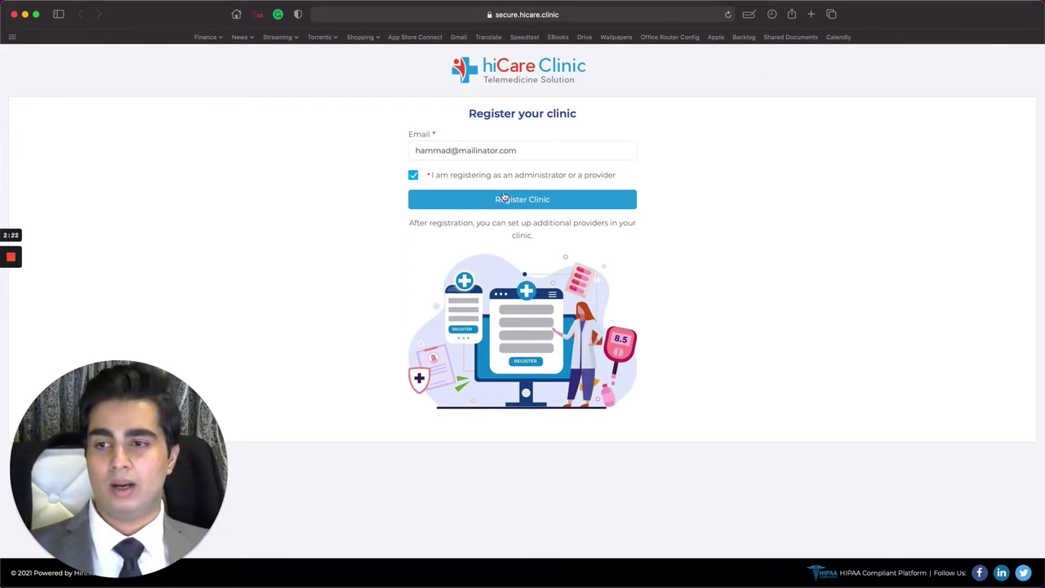
{"action": "left_click", "coordinate": [568, 201]}
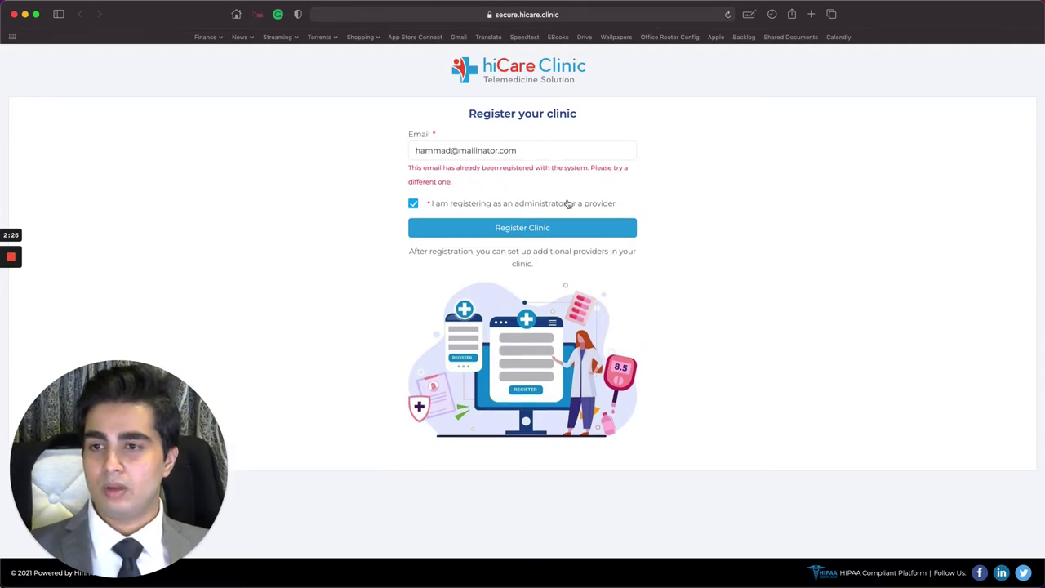
{"action": "double_click", "coordinate": [447, 150]}
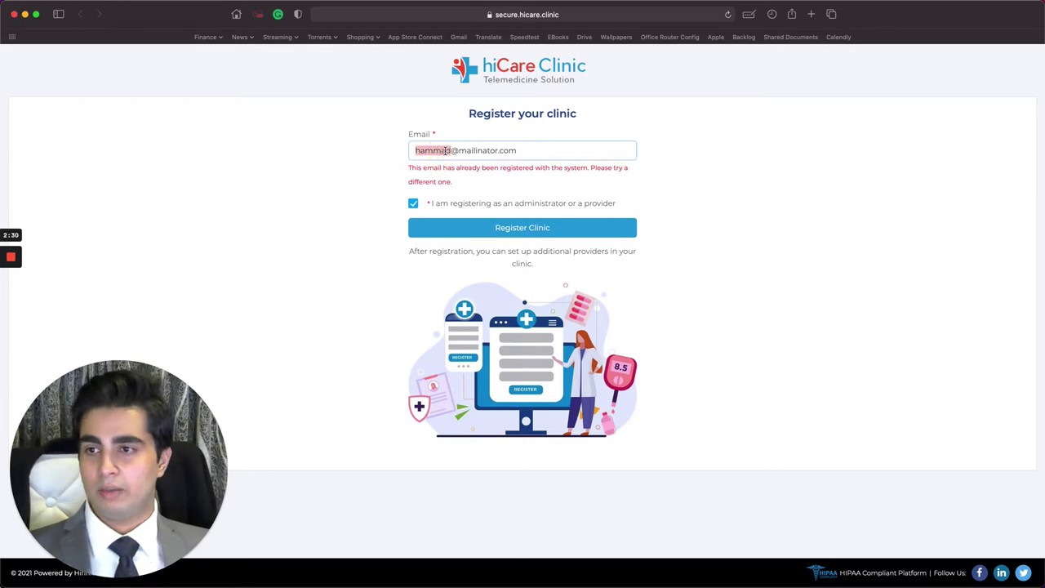
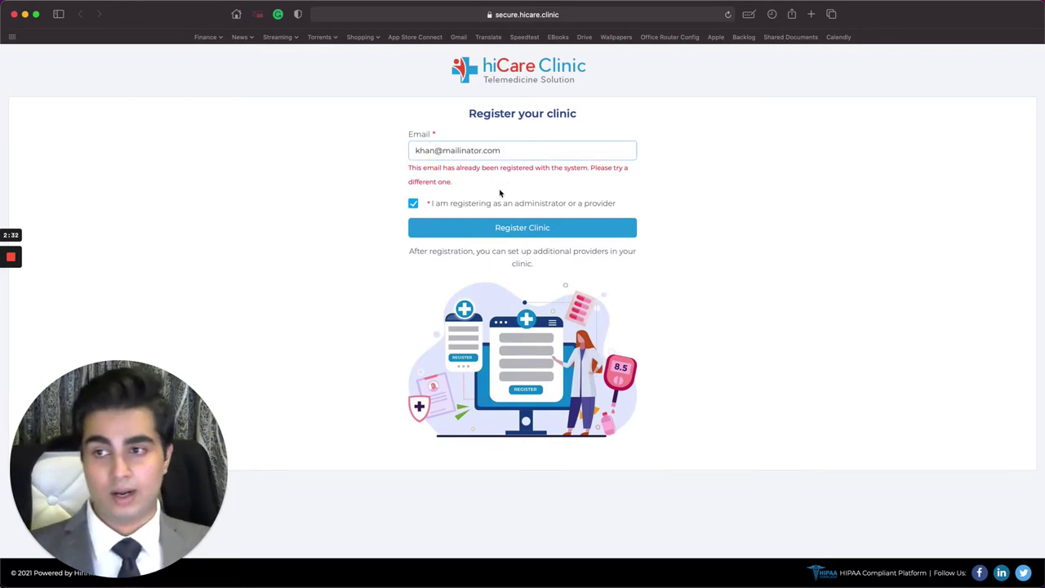
{"action": "left_click", "coordinate": [515, 233]}
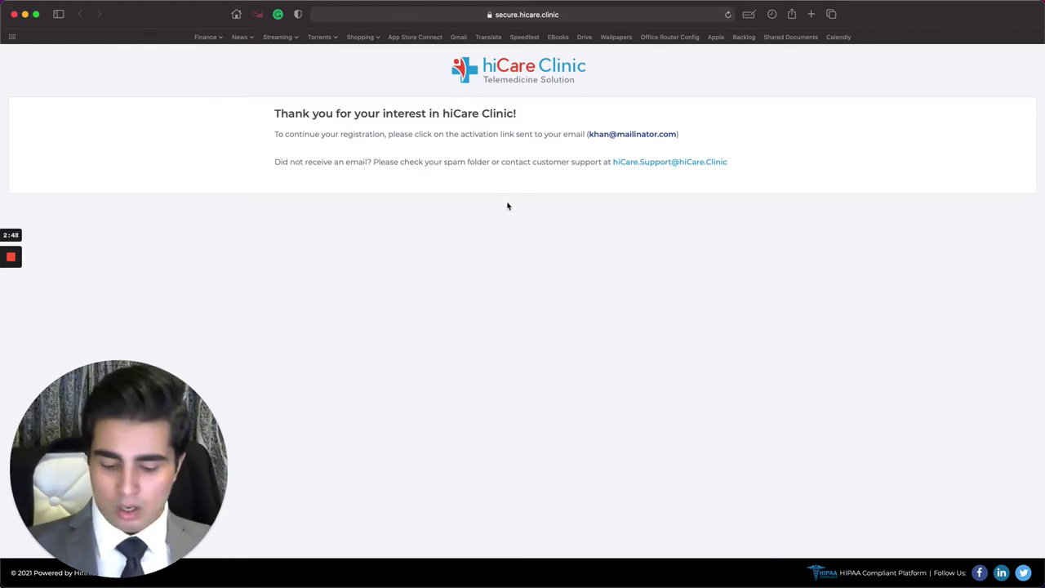
- Open the Mailinator site in a new browser tab
{"action": "key", "text": "super+t"}
{"action": "type", "text": "maili"}
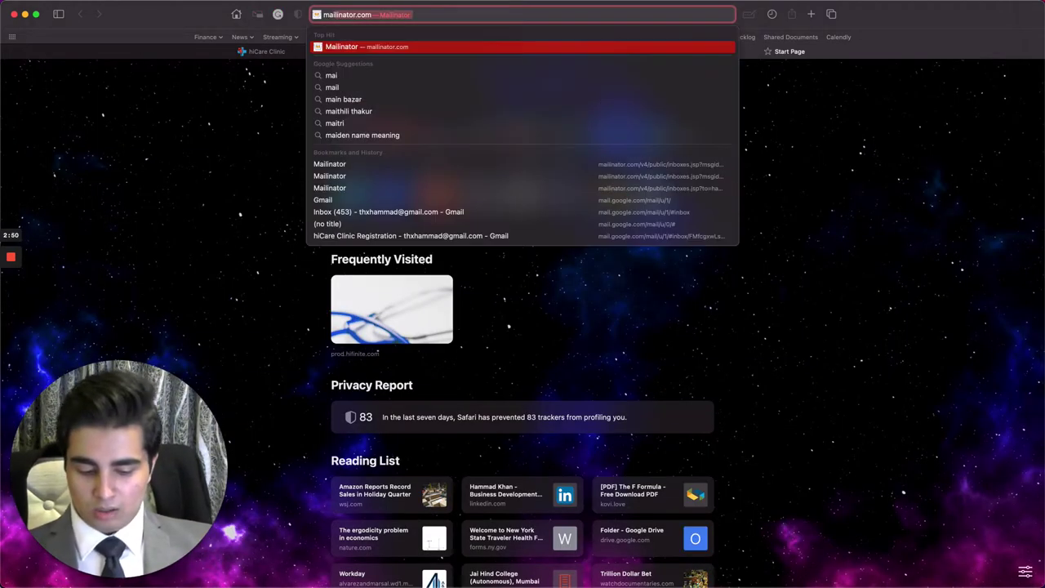
{"action": "type", "text": "nator.co"}
{"action": "key", "text": "Return"}
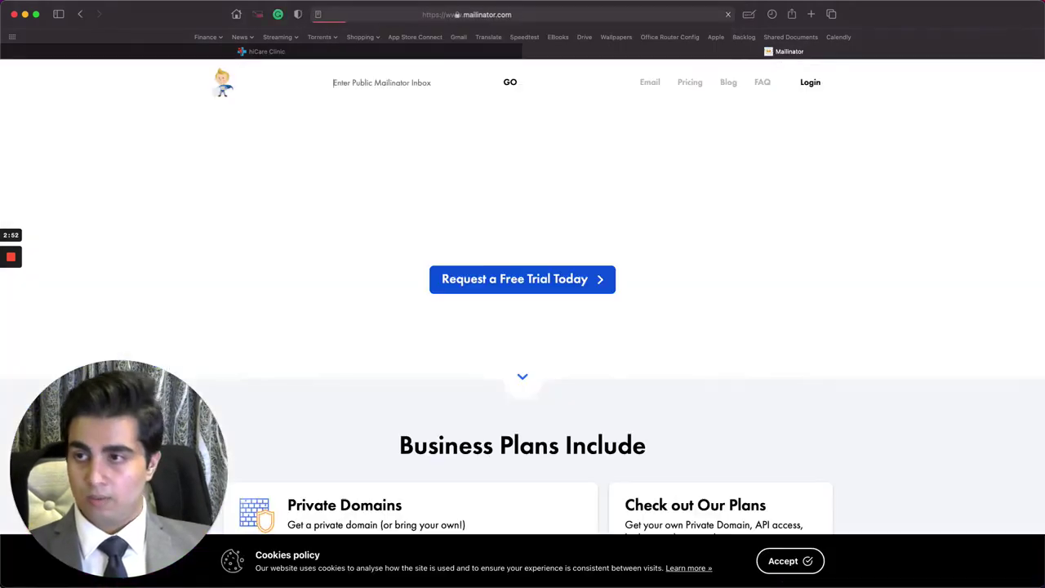
- Open the public Mailinator inbox for the clinic's registration email address
{"action": "left_click", "coordinate": [420, 82]}
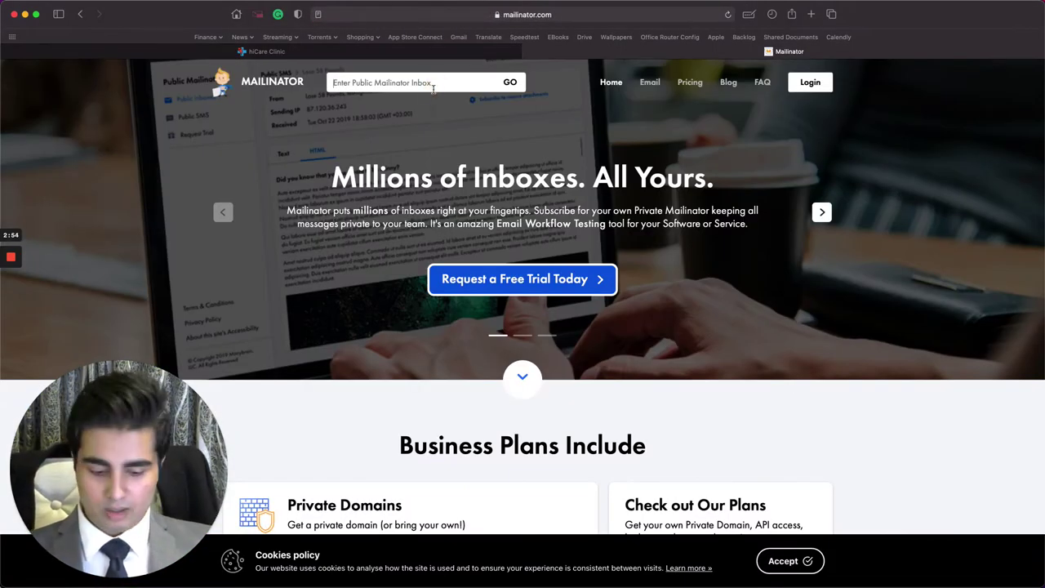
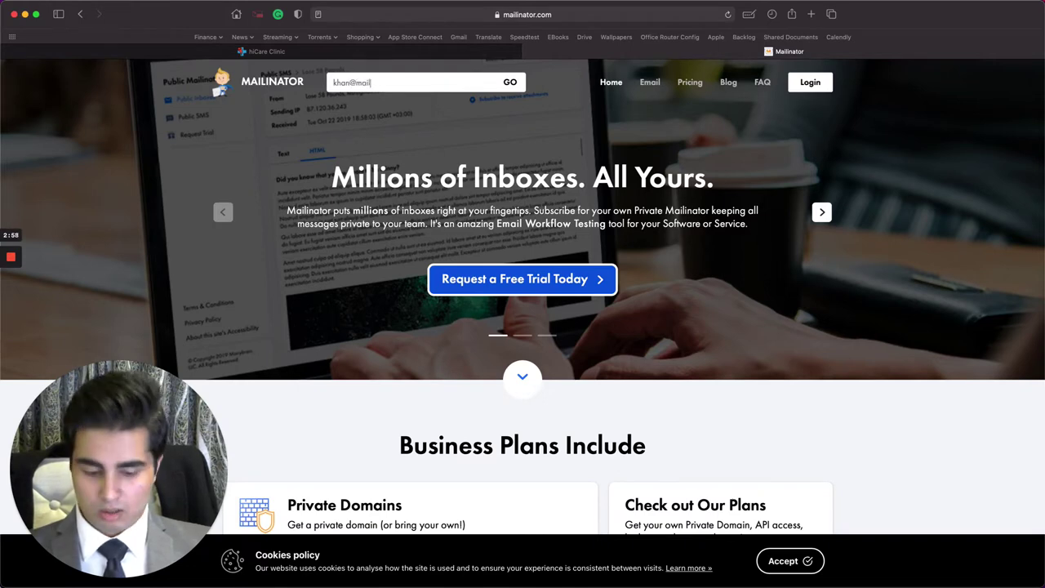
{"action": "key", "text": "Return"}
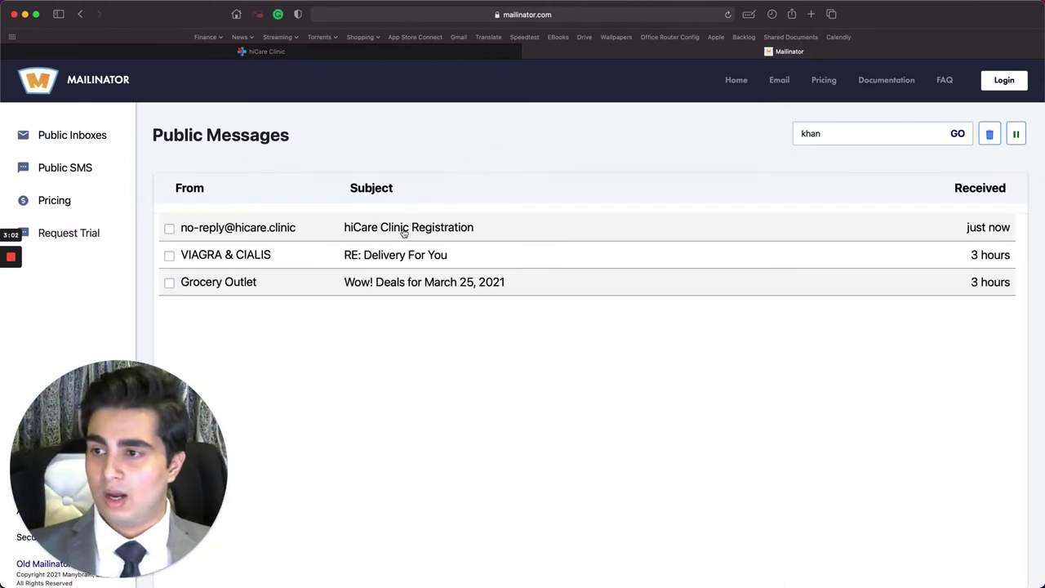
- Open the hiCare Clinic Registration email and follow its HERE activation link
{"action": "left_click", "coordinate": [324, 235]}
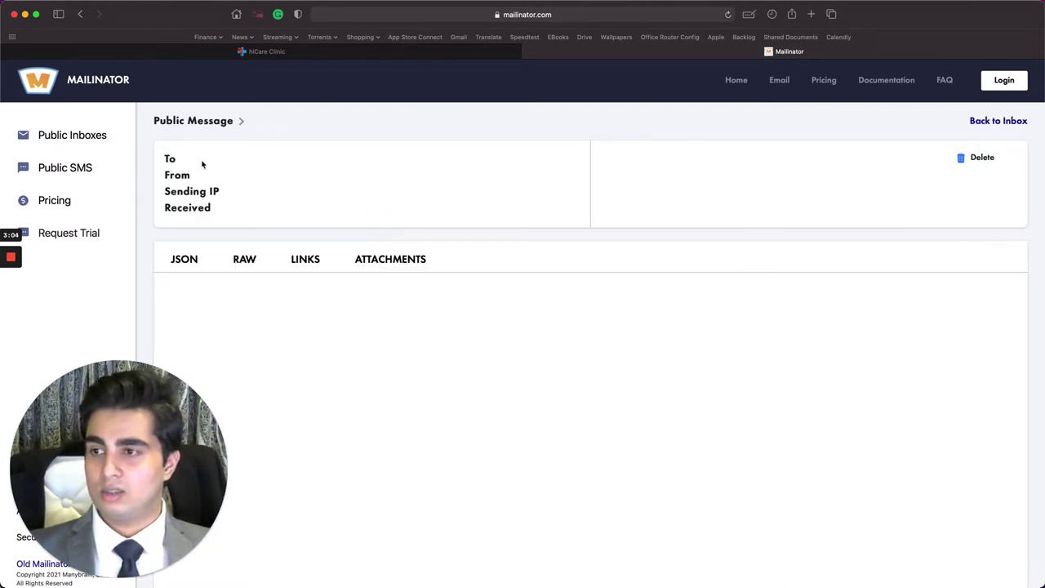
{"action": "scroll", "coordinate": [564, 380], "scroll_direction": "down", "scroll_amount": 1}
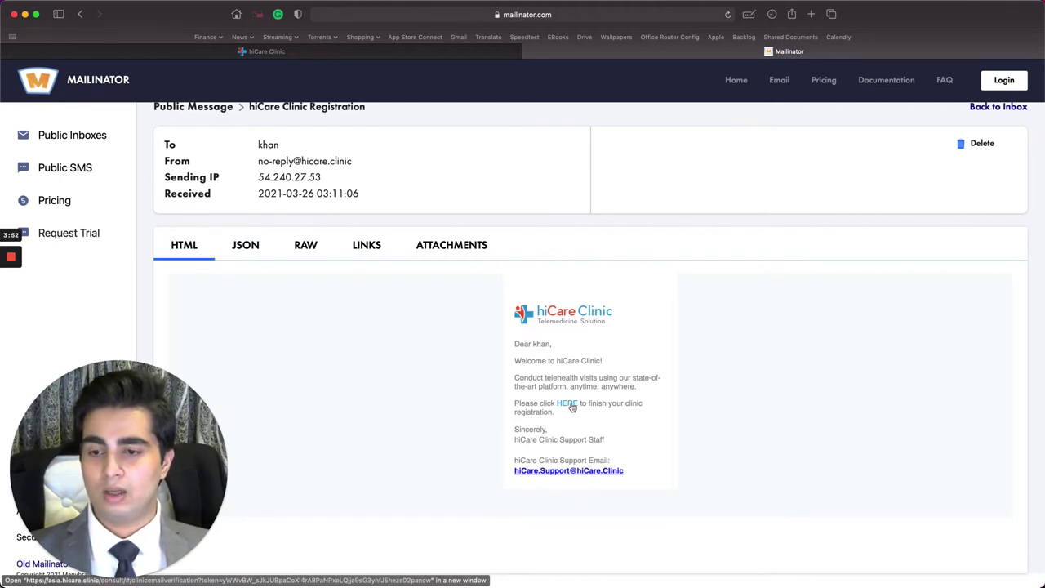
{"action": "left_click", "coordinate": [572, 406]}
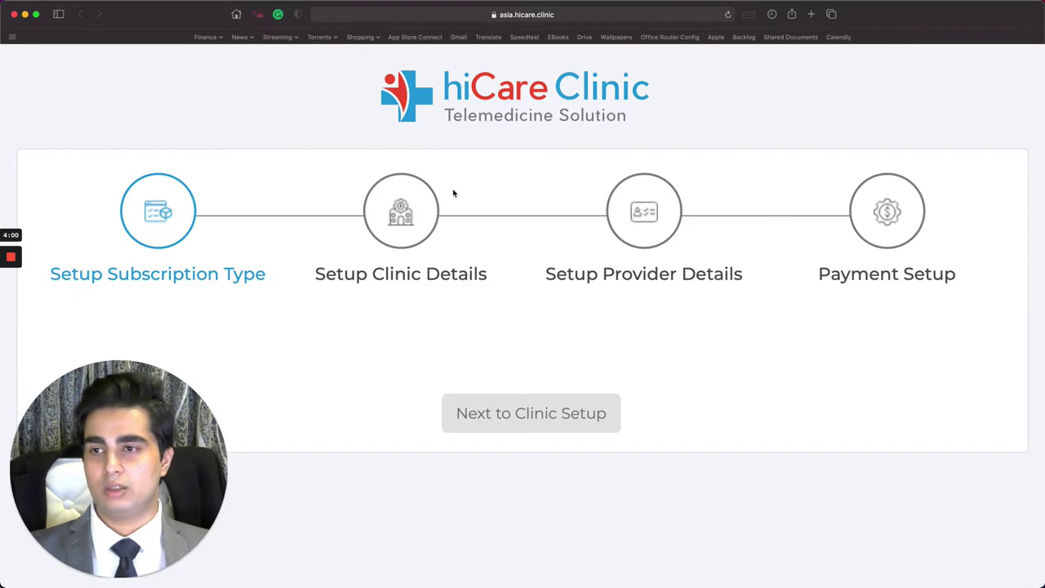
- Zoom the page out, choose the free Standard subscription and advance to Clinic Setup
{"action": "scroll", "coordinate": [558, 259], "scroll_direction": "down", "scroll_amount": 1}
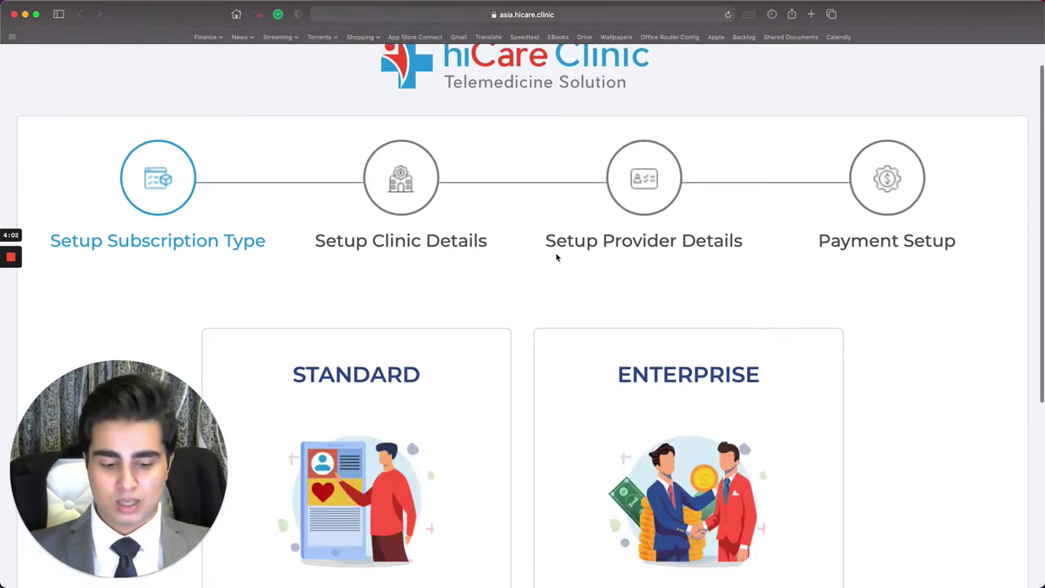
{"action": "key", "text": "super+0"}
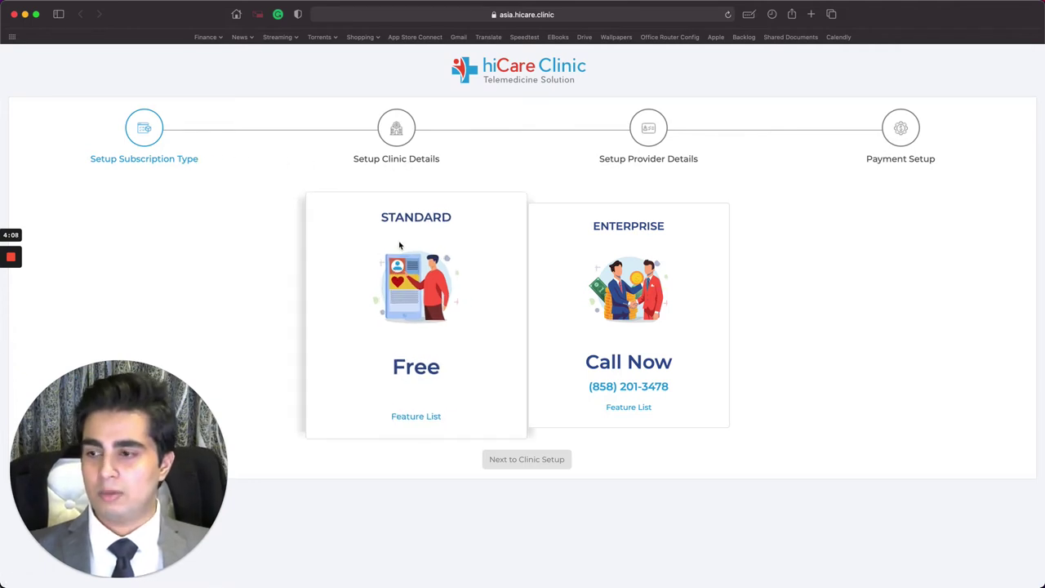
{"action": "left_click", "coordinate": [456, 324]}
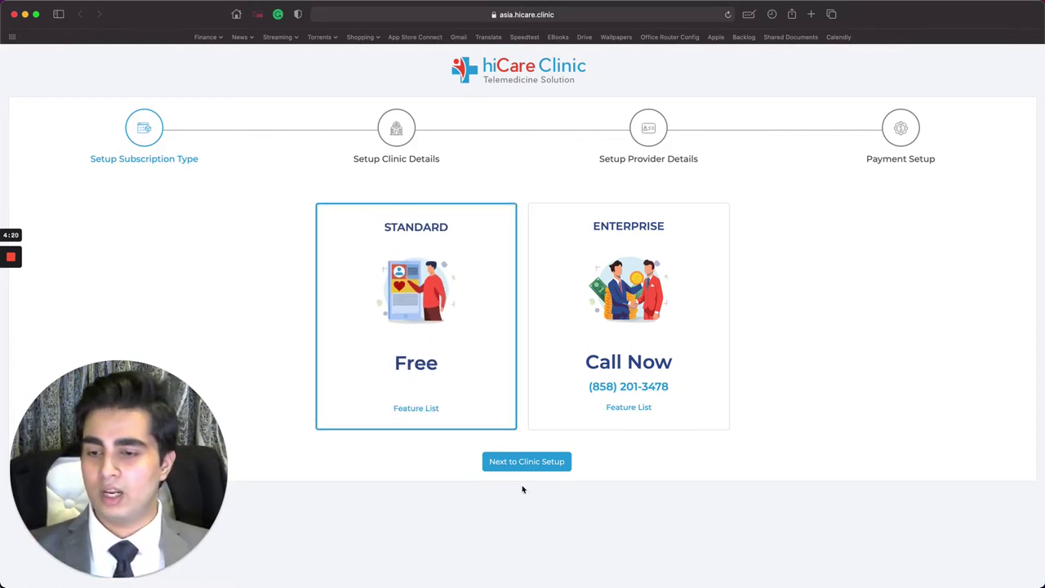
{"action": "left_click", "coordinate": [542, 462]}
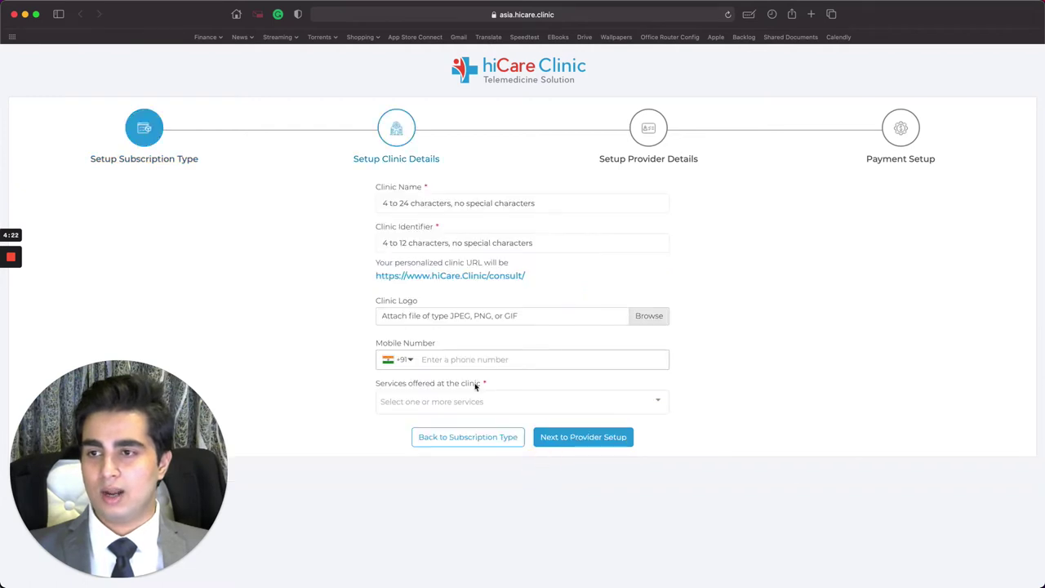
- Enter Clinic Name 'Khan Clinic' and Clinic Identifier 'khanClinic'
{"action": "left_click", "coordinate": [398, 205]}
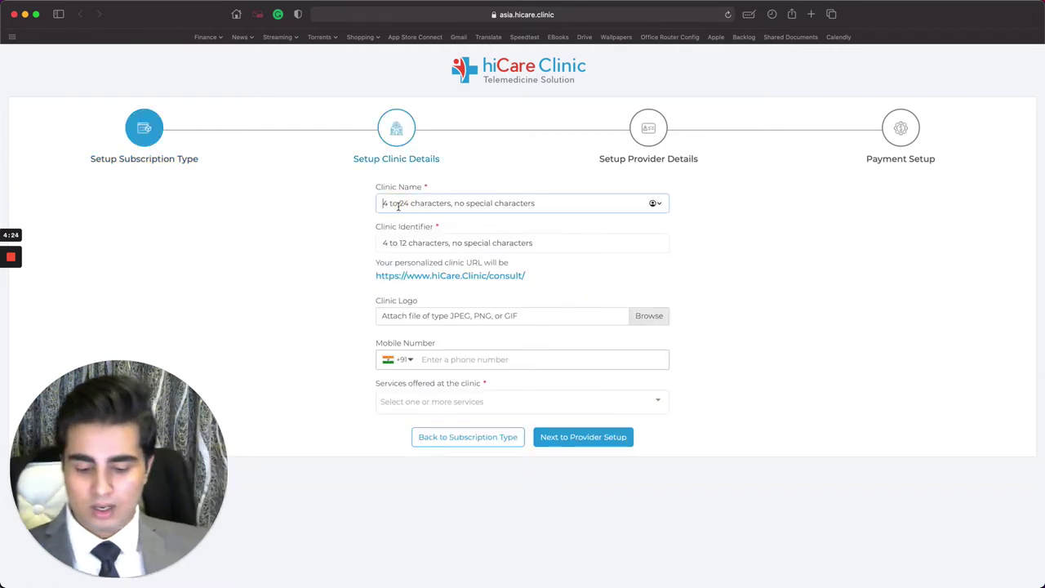
{"action": "type", "text": "Khan Clinic"}
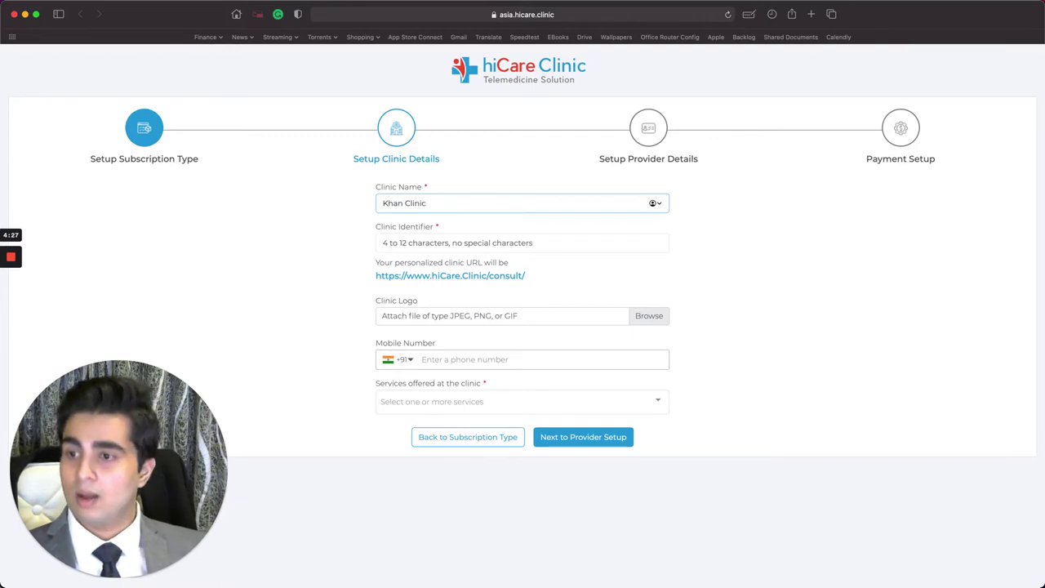
{"action": "key", "text": "Tab"}
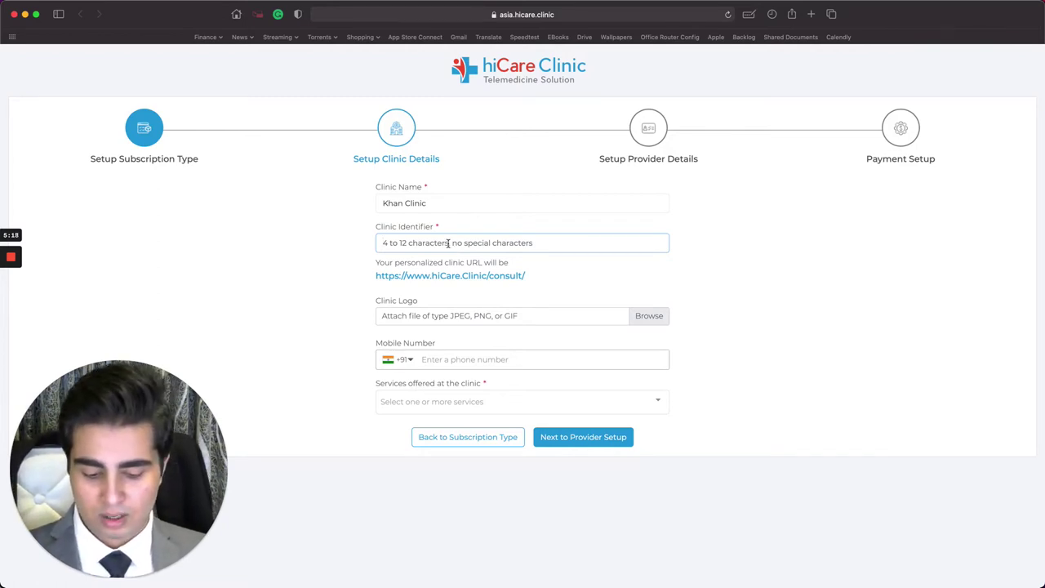
{"action": "type", "text": "khanClinic"}
{"action": "key", "text": "BackSpace"}
{"action": "type", "text": "Clinic"}
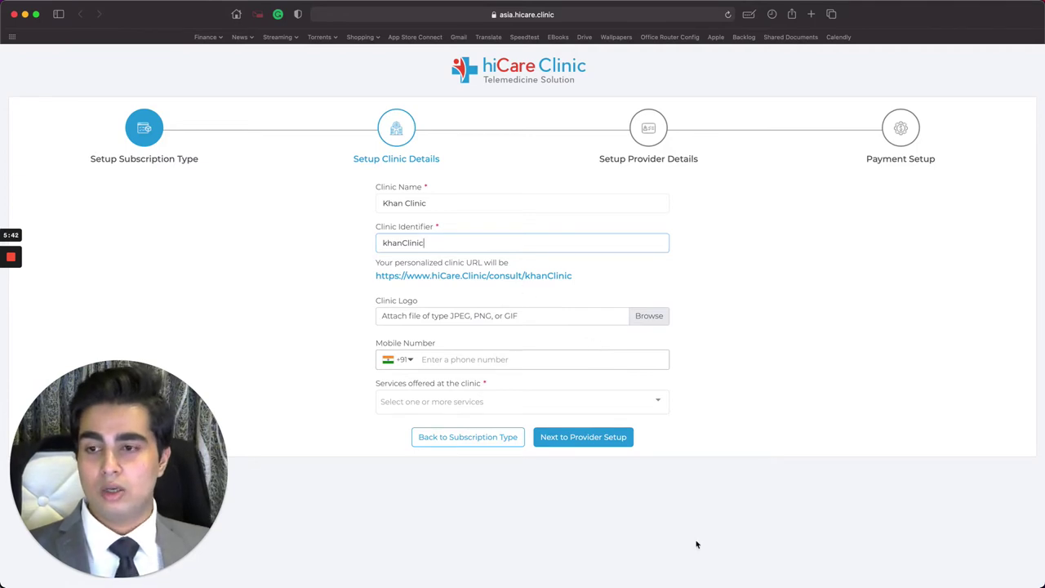
- Attach Hifinite Logo.png from the Dock's recent files as the clinic logo
{"action": "left_click", "coordinate": [954, 561]}
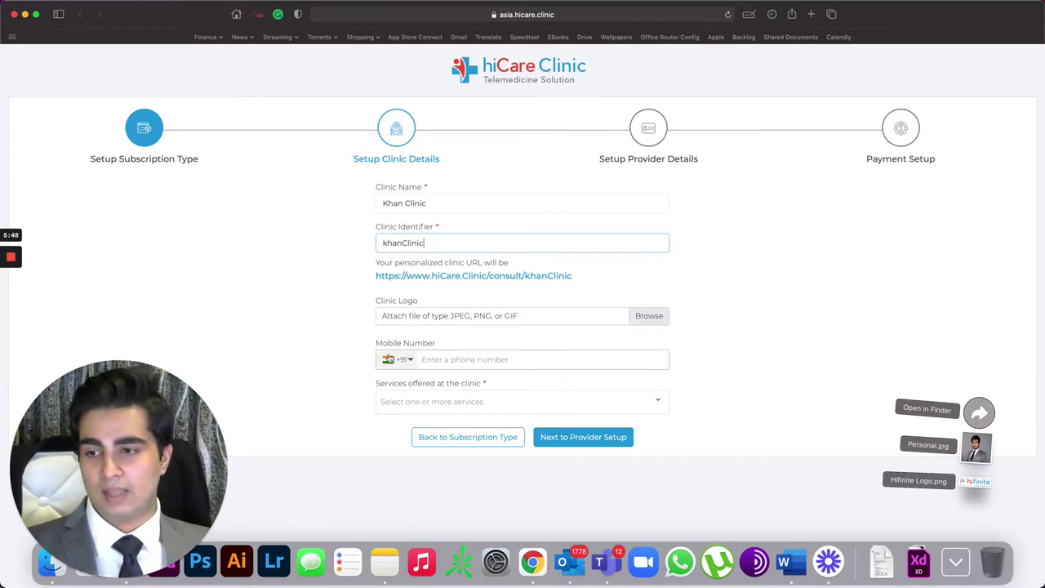
{"action": "left_click_drag", "start_coordinate": [971, 484], "coordinate": [462, 317]}
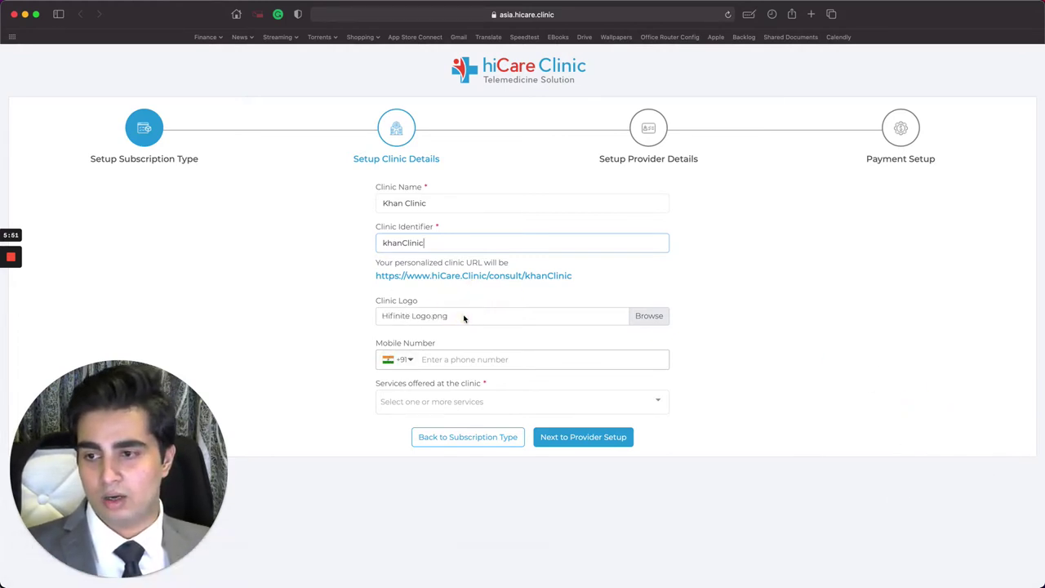
{"action": "left_click", "coordinate": [426, 365]}
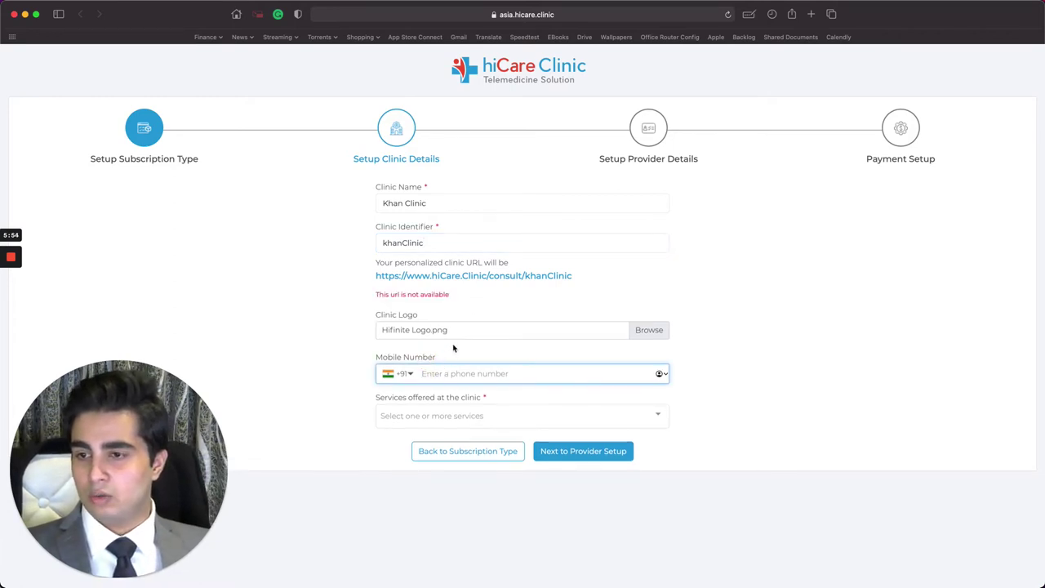
- Revise the Clinic Identifier until the available 'drkhanclinic' is accepted
{"action": "left_click", "coordinate": [428, 244]}
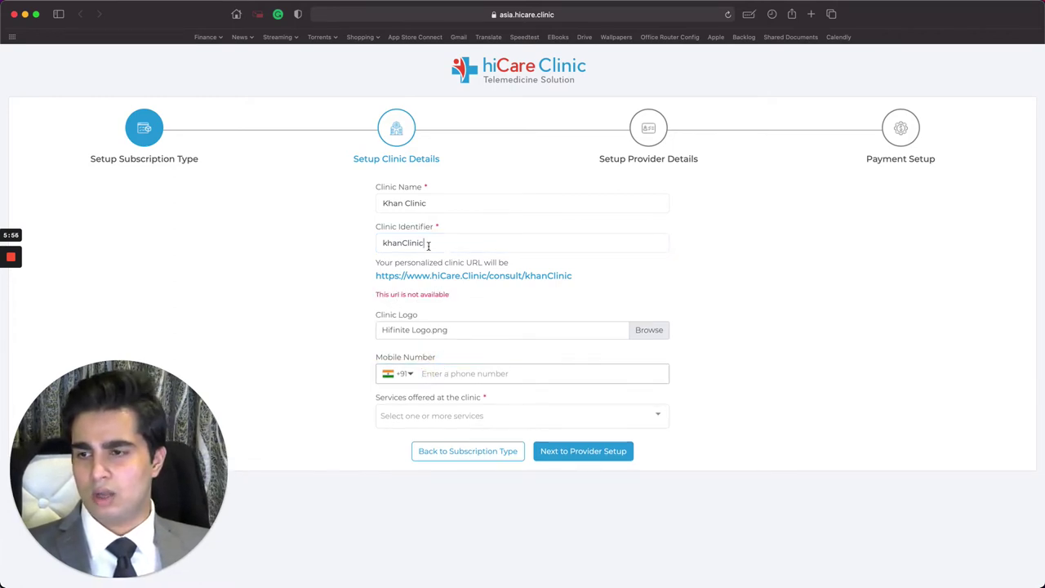
{"action": "left_click", "coordinate": [401, 243]}
{"action": "type", "text": "s"}
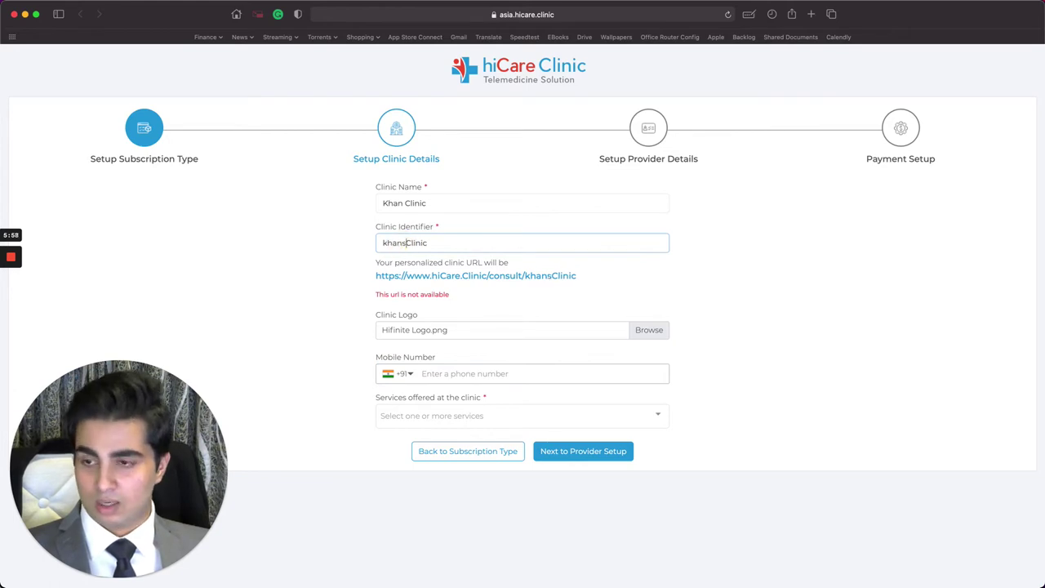
{"action": "left_click", "coordinate": [466, 376]}
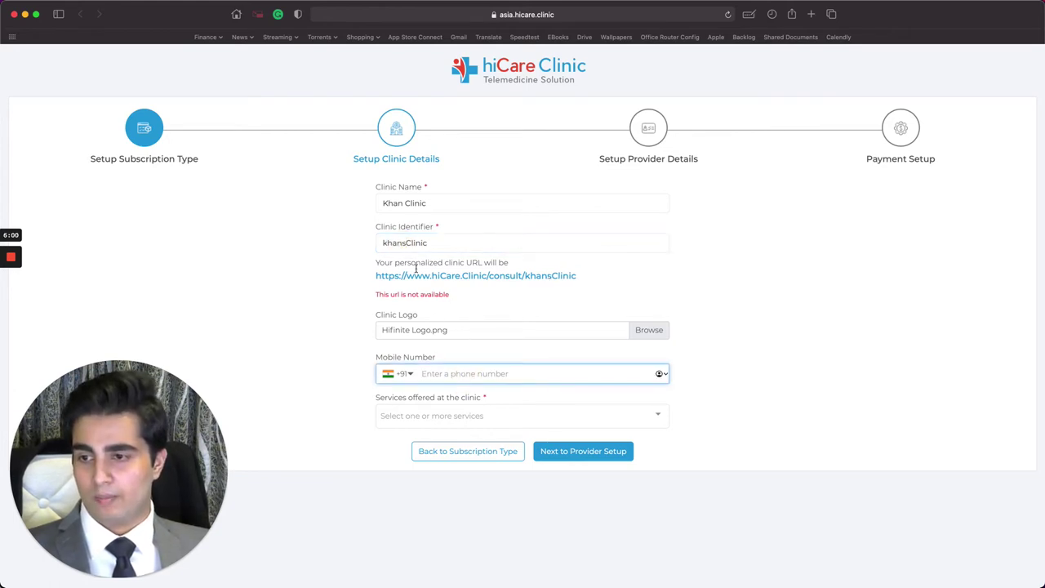
{"action": "left_click", "coordinate": [408, 243]}
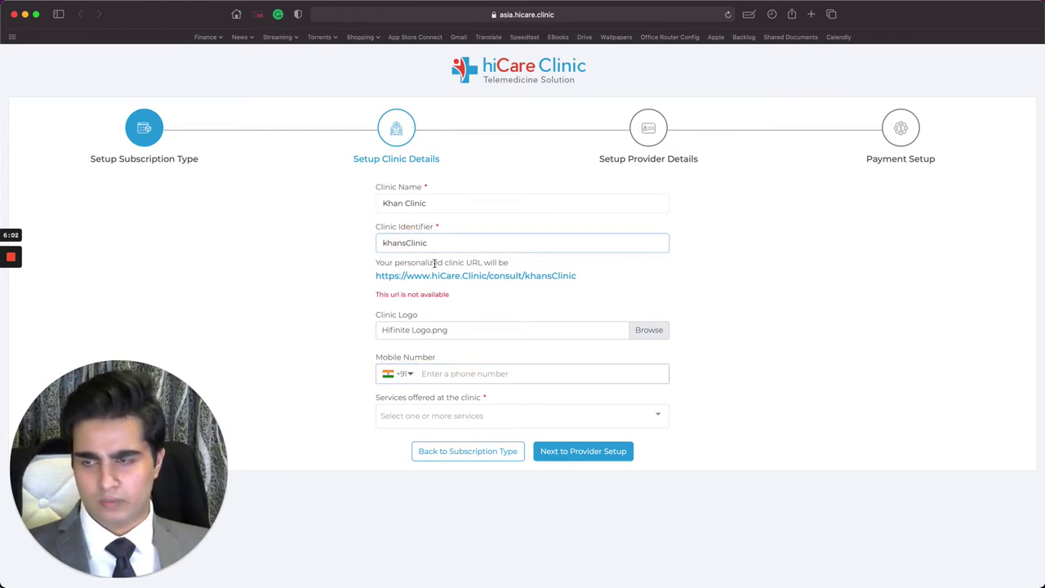
{"action": "key", "text": "BackSpace"}
{"action": "key", "text": "BackSpace"}
{"action": "type", "text": "c"}
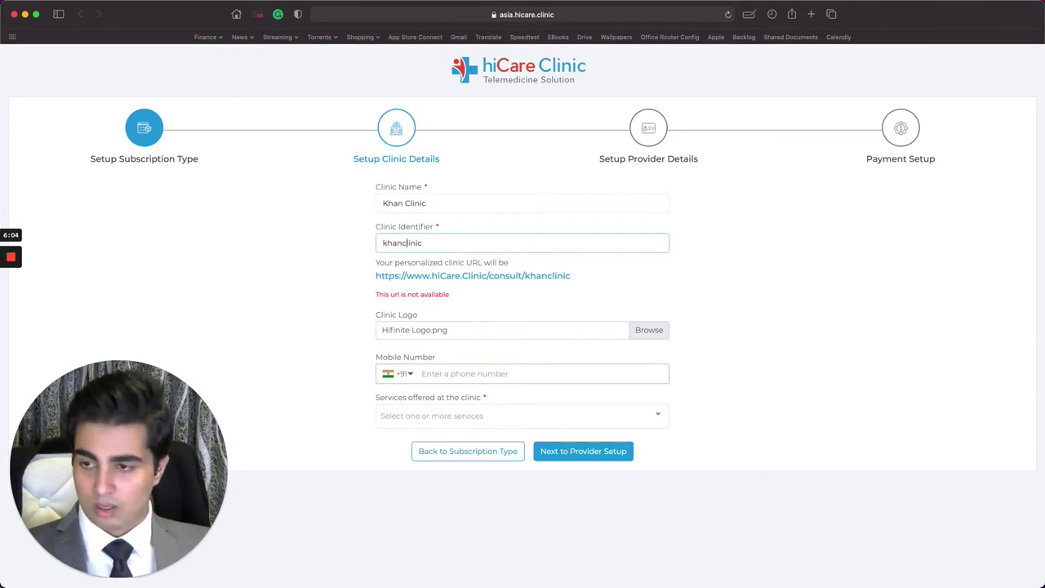
{"action": "left_click", "coordinate": [466, 373]}
{"action": "left_click", "coordinate": [427, 243]}
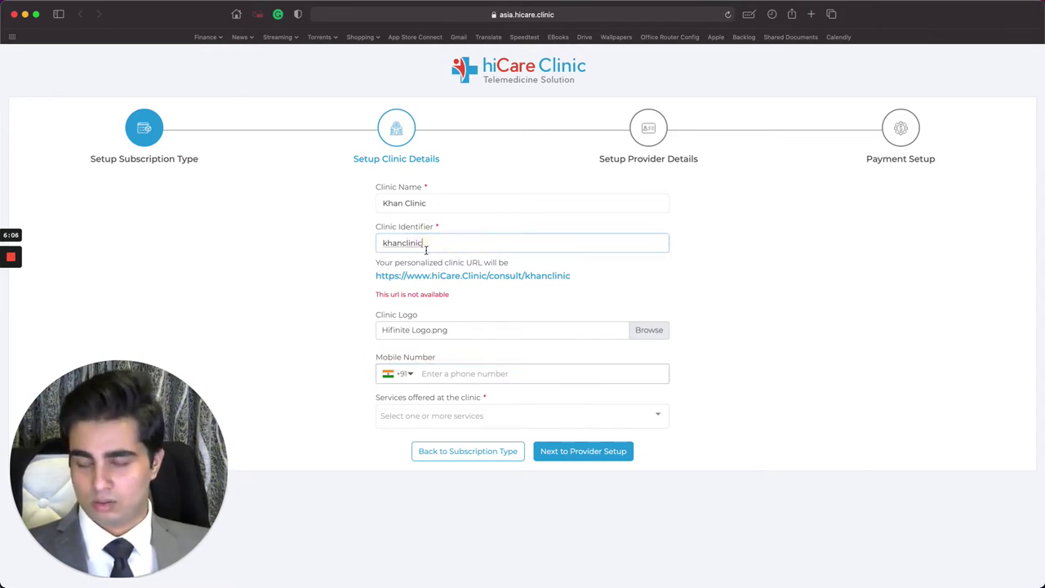
{"action": "left_click", "coordinate": [384, 243]}
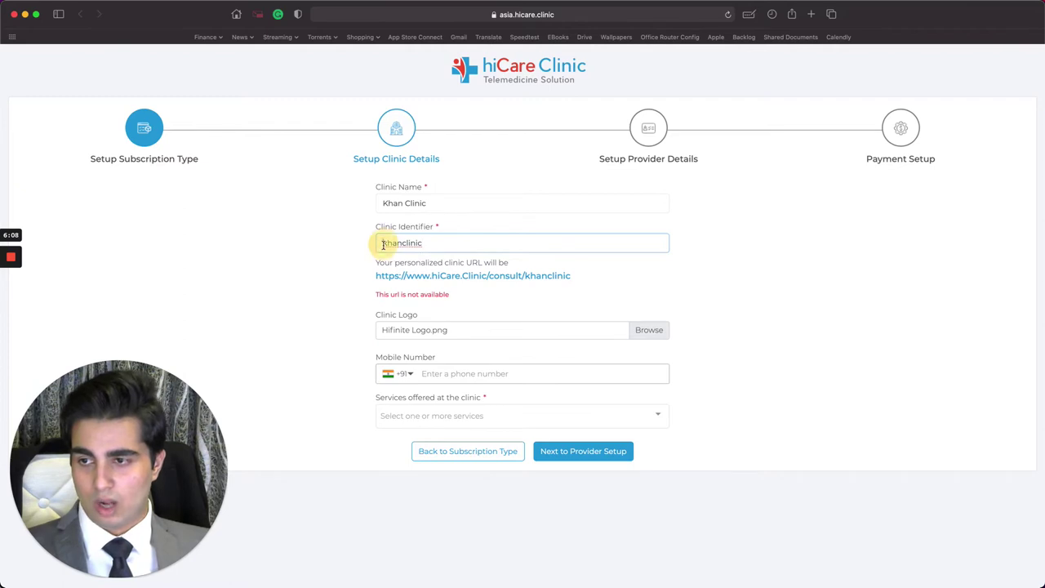
{"action": "type", "text": "dr"}
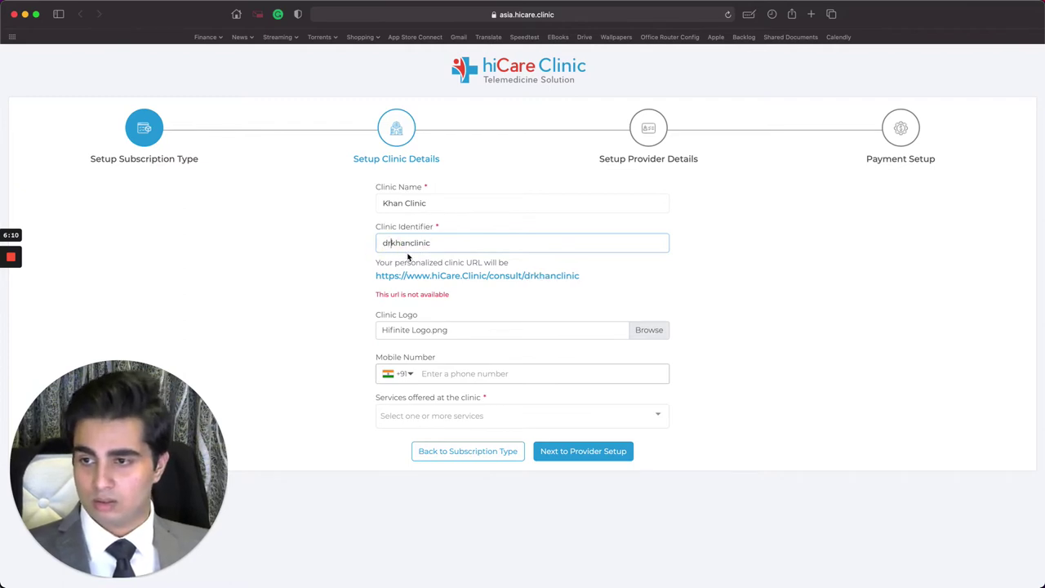
{"action": "left_click", "coordinate": [482, 373]}
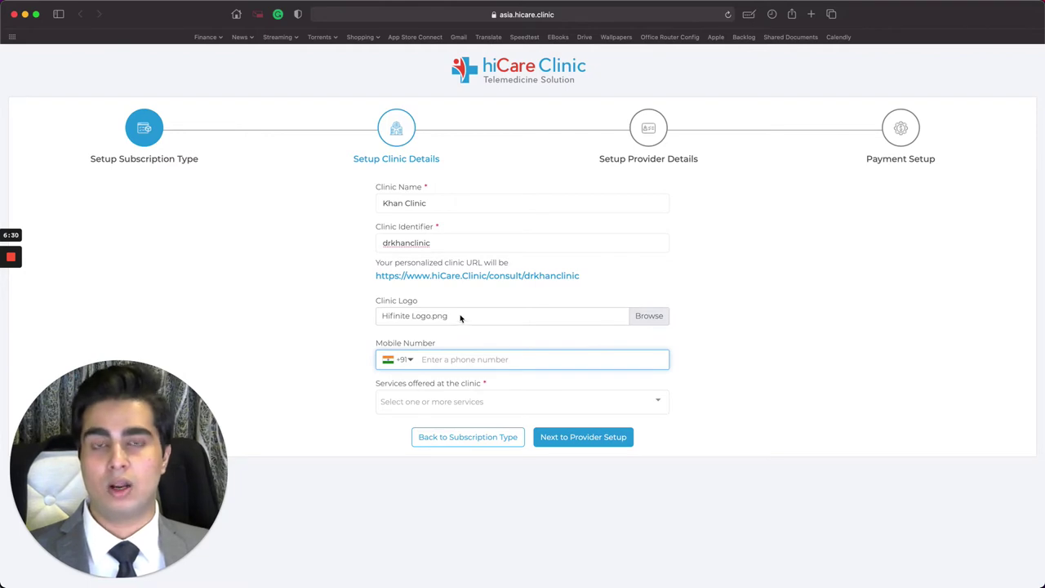
- Fill in the clinic's mobile number
{"action": "left_click", "coordinate": [486, 353]}
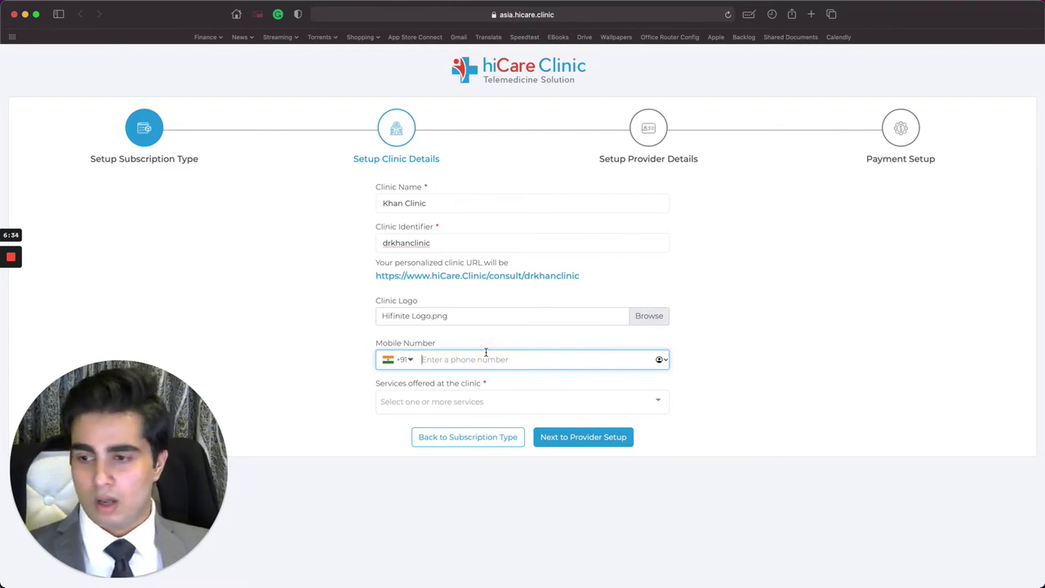
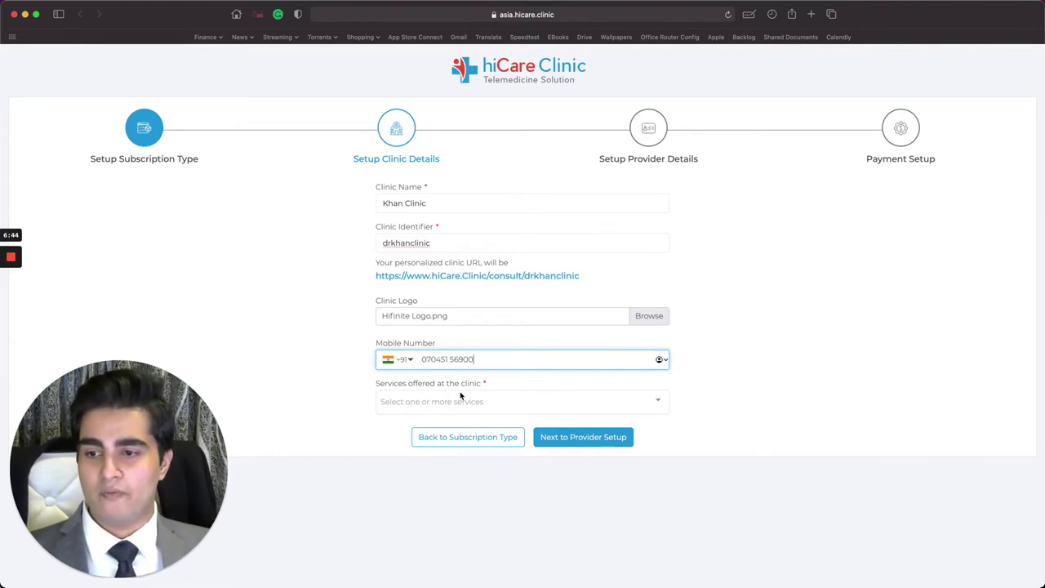
- Select Psychiatrist and Psychologist as the clinic's offered services
{"action": "left_click", "coordinate": [611, 401]}
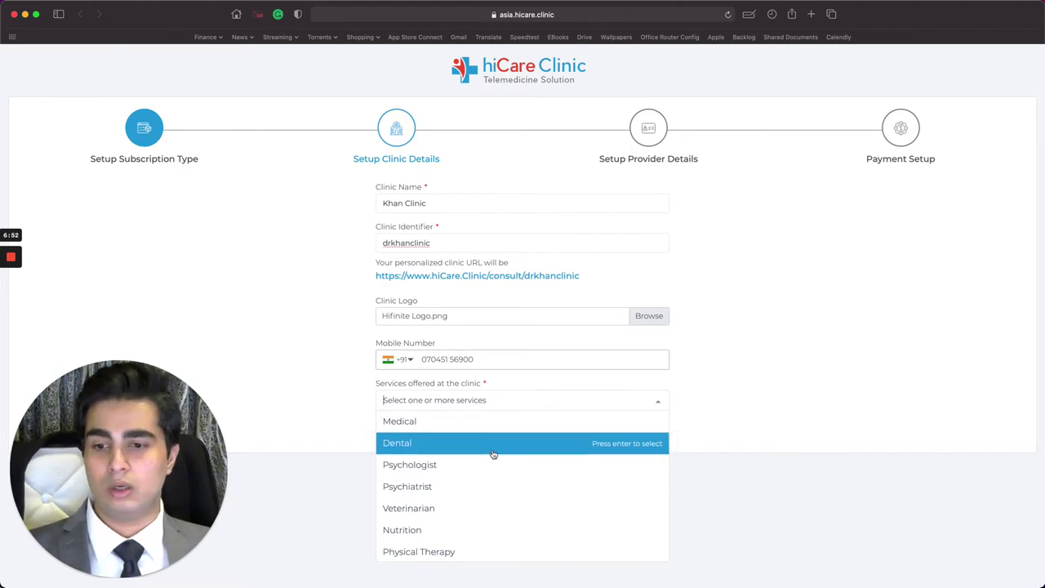
{"action": "left_click", "coordinate": [432, 484]}
{"action": "left_click", "coordinate": [462, 401]}
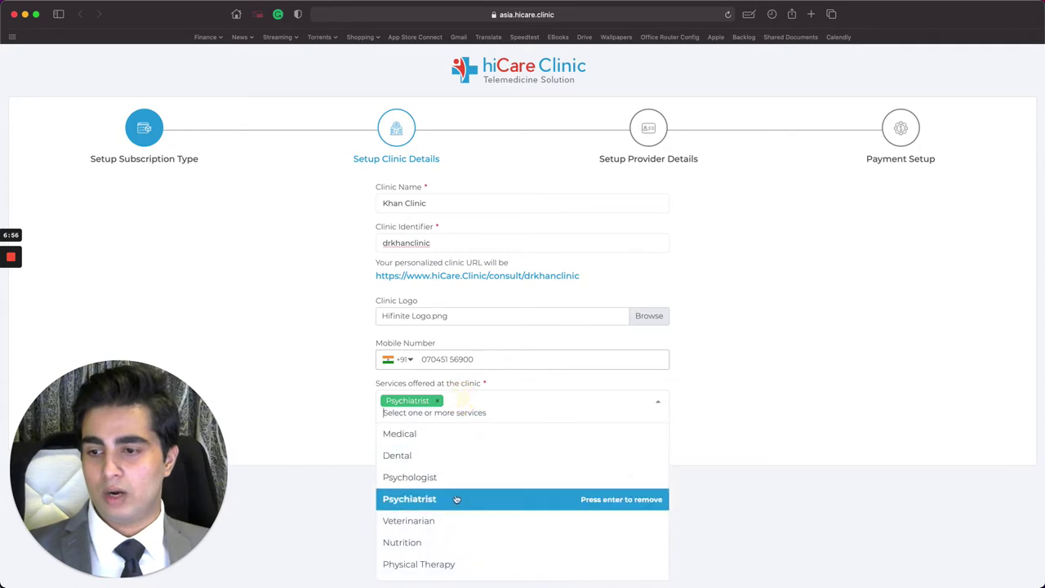
{"action": "left_click", "coordinate": [458, 477]}
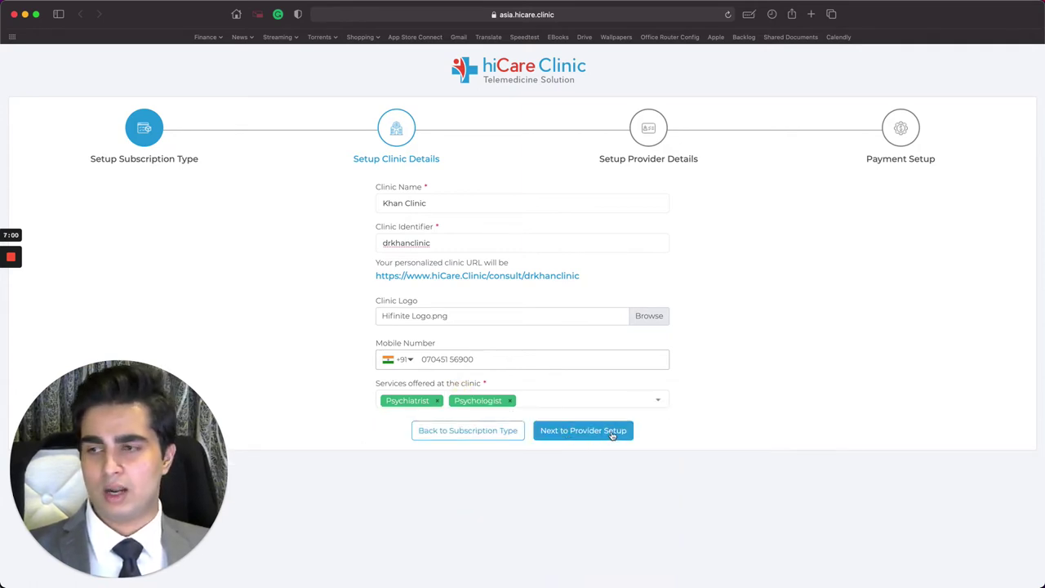
- Advance the wizard to the Setup Provider Details step
{"action": "left_click", "coordinate": [582, 430]}
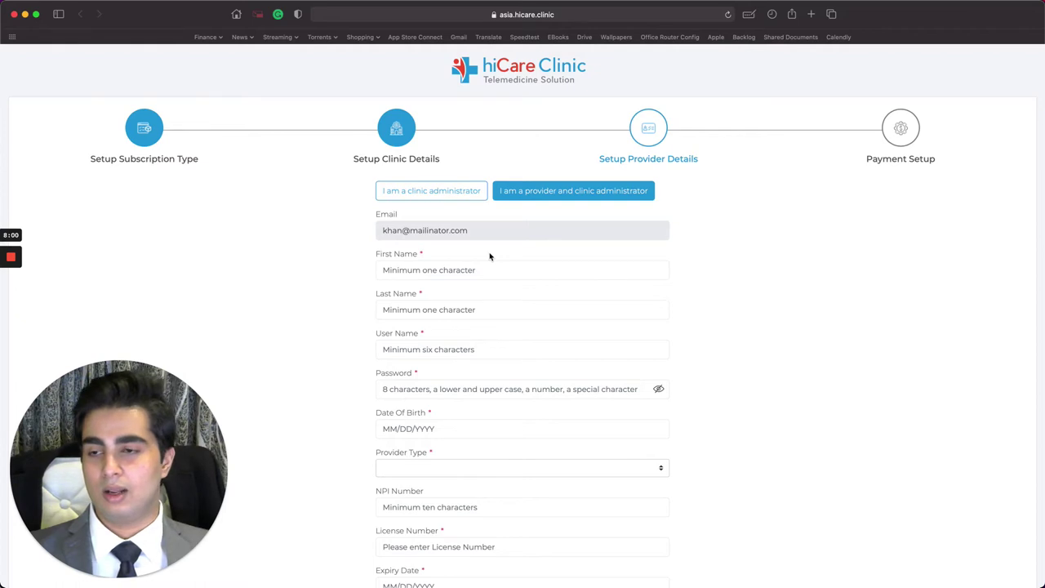
- Enter the provider's first name, last name, user name, and a self-chosen password instead of Safari's suggestion
{"action": "left_click", "coordinate": [470, 270]}
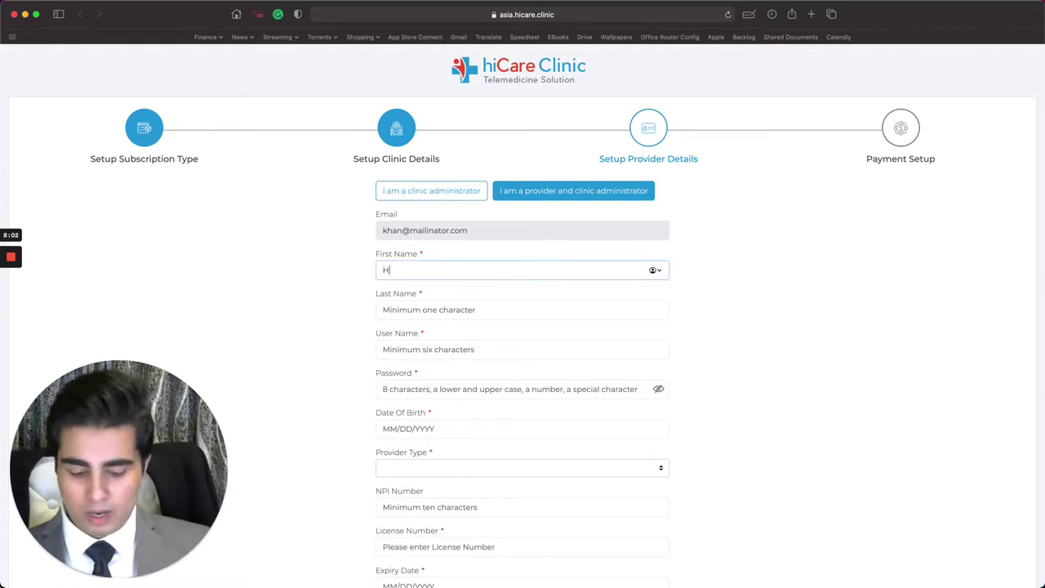
{"action": "key", "text": "Tab"}
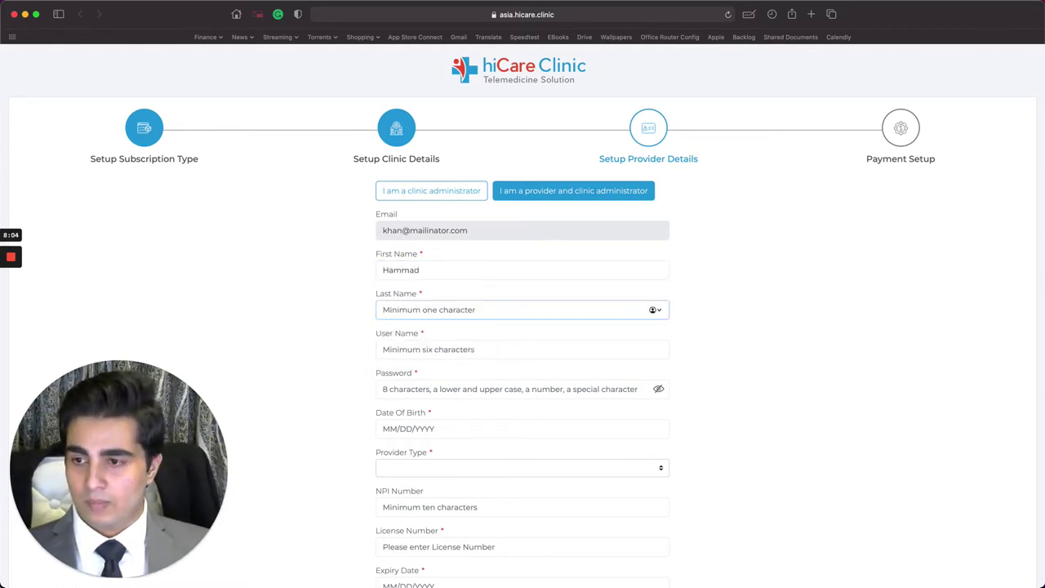
{"action": "key", "text": "Tab"}
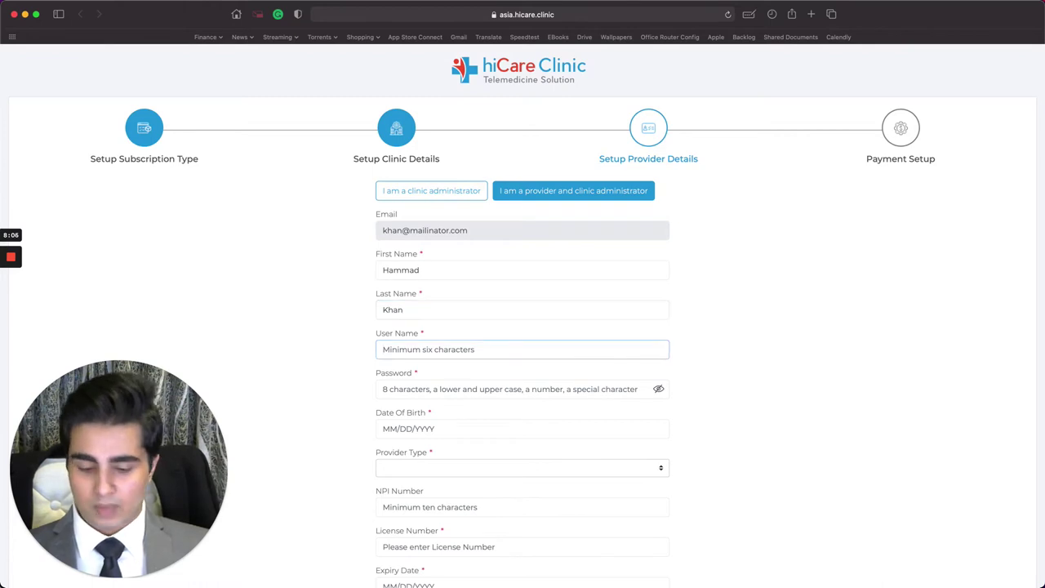
{"action": "type", "text": "drkhan"}
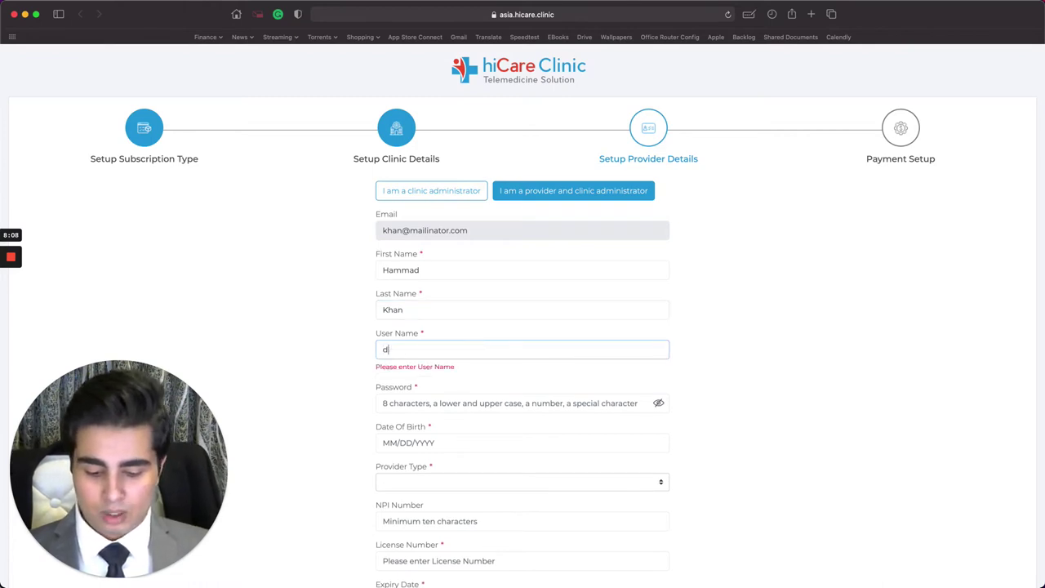
{"action": "key", "text": "Tab"}
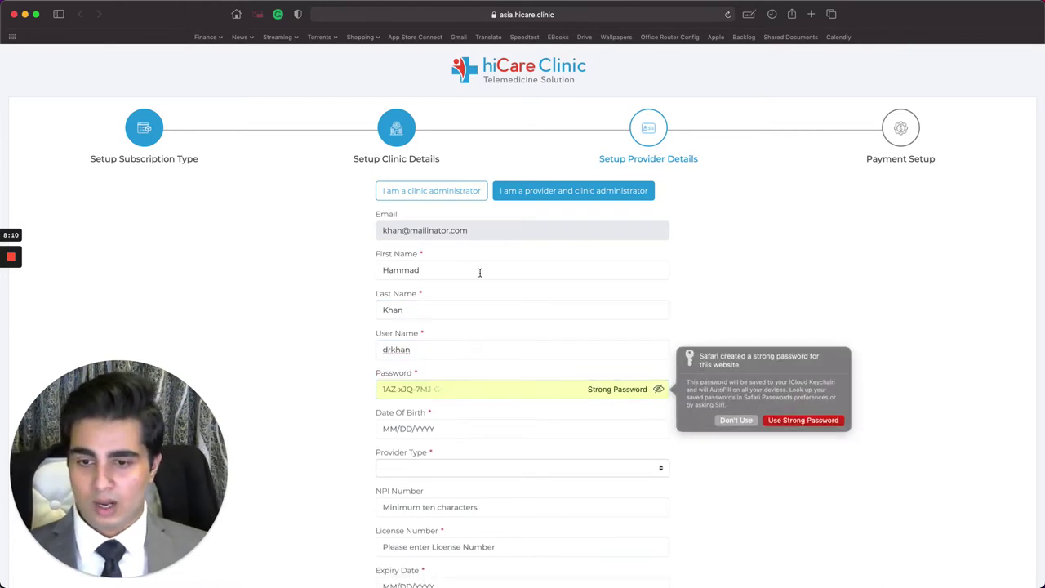
{"action": "left_click", "coordinate": [744, 420]}
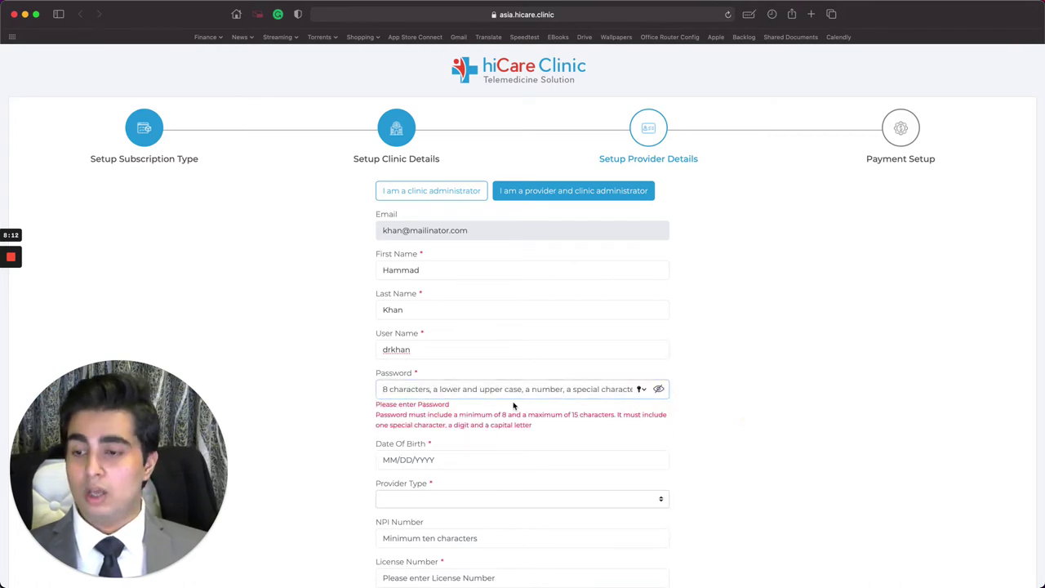
{"action": "left_click", "coordinate": [426, 381]}
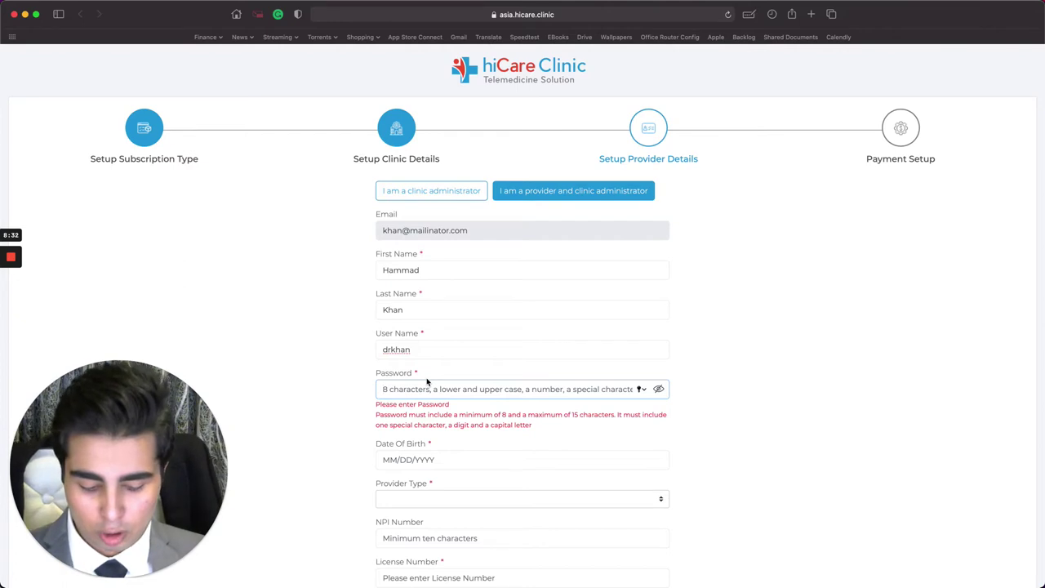
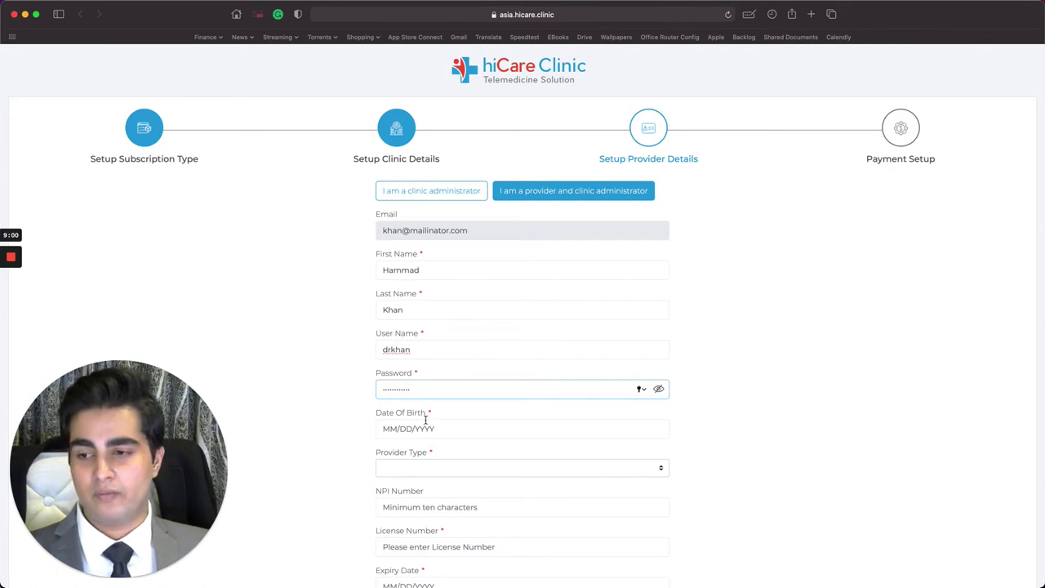
{"action": "scroll", "coordinate": [426, 416], "scroll_direction": "down", "scroll_amount": 1}
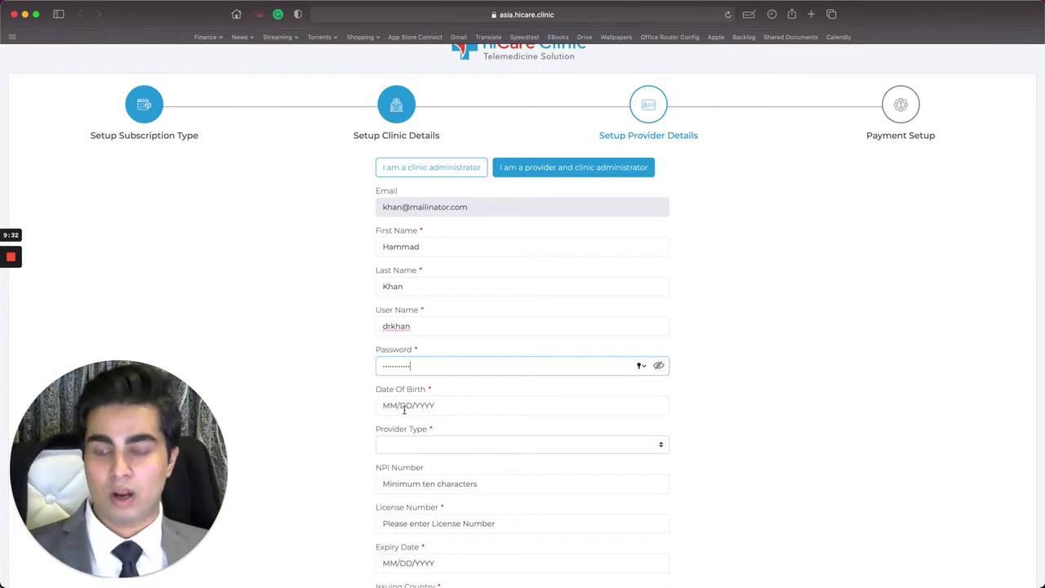
{"action": "left_click", "coordinate": [403, 410]}
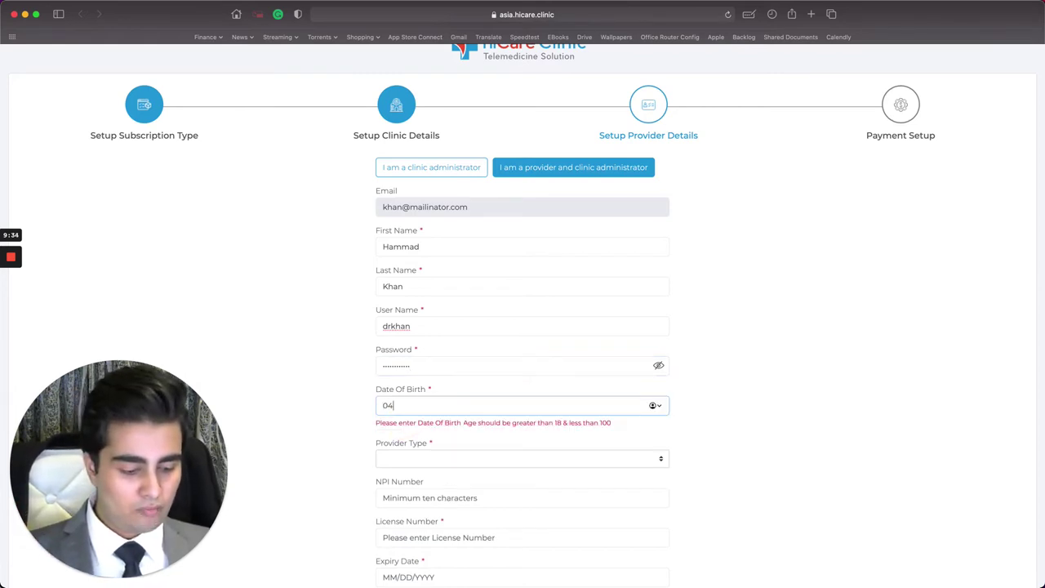
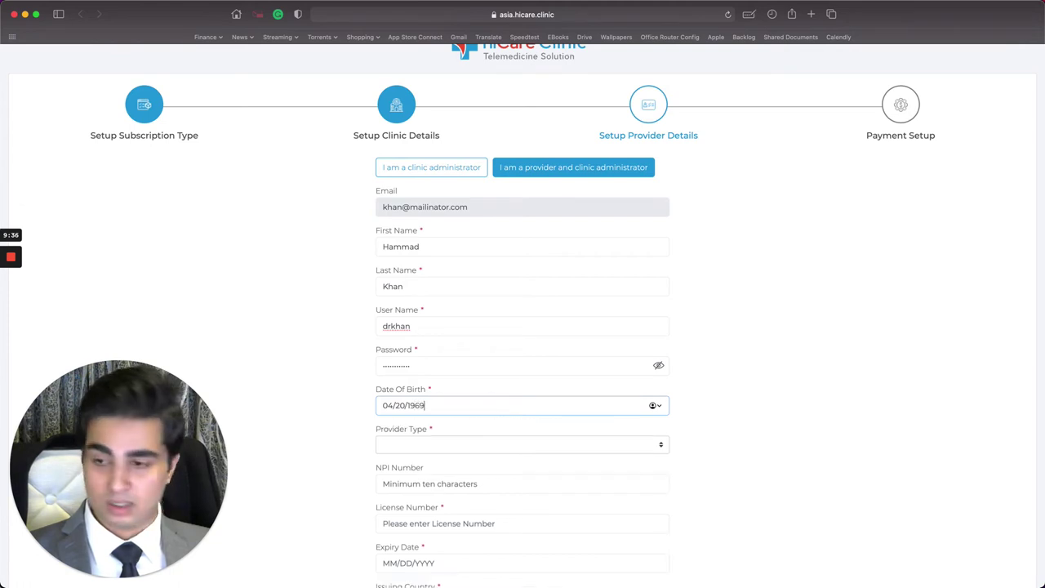
{"action": "left_click", "coordinate": [471, 444]}
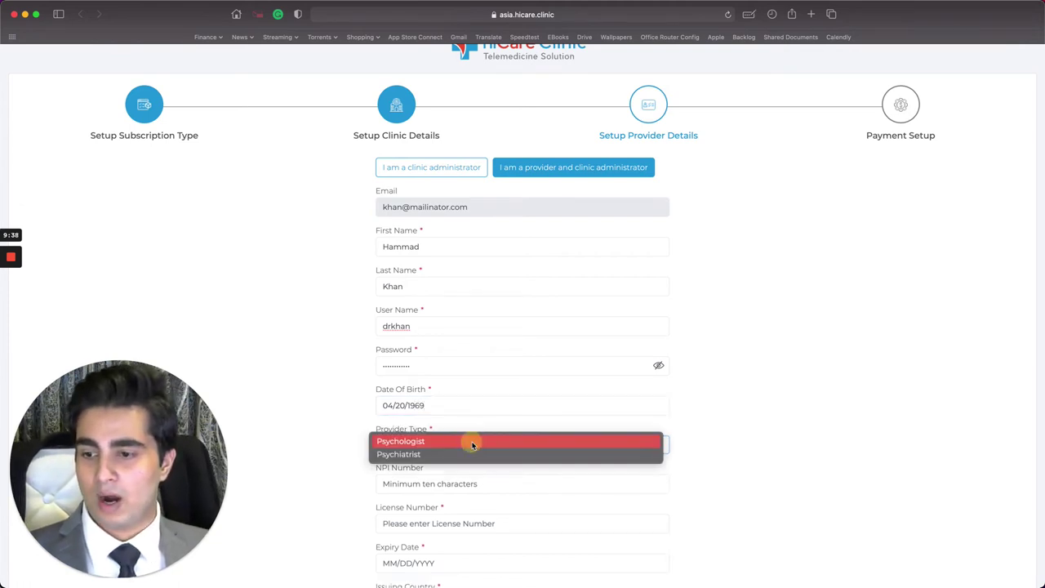
{"action": "left_click", "coordinate": [430, 454]}
{"action": "scroll", "coordinate": [401, 475], "scroll_direction": "down", "scroll_amount": 3}
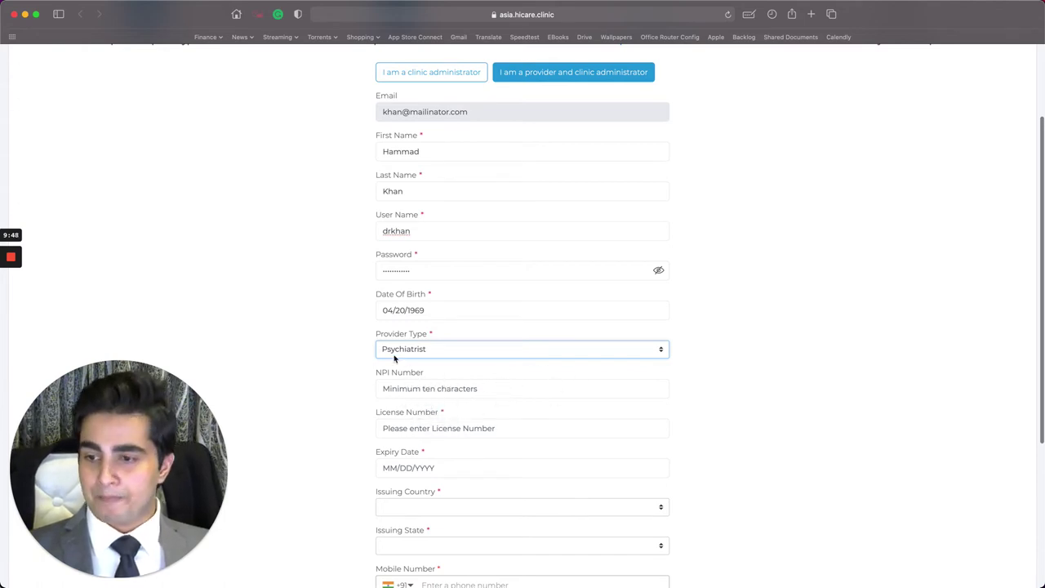
{"action": "scroll", "coordinate": [430, 387], "scroll_direction": "down", "scroll_amount": 2}
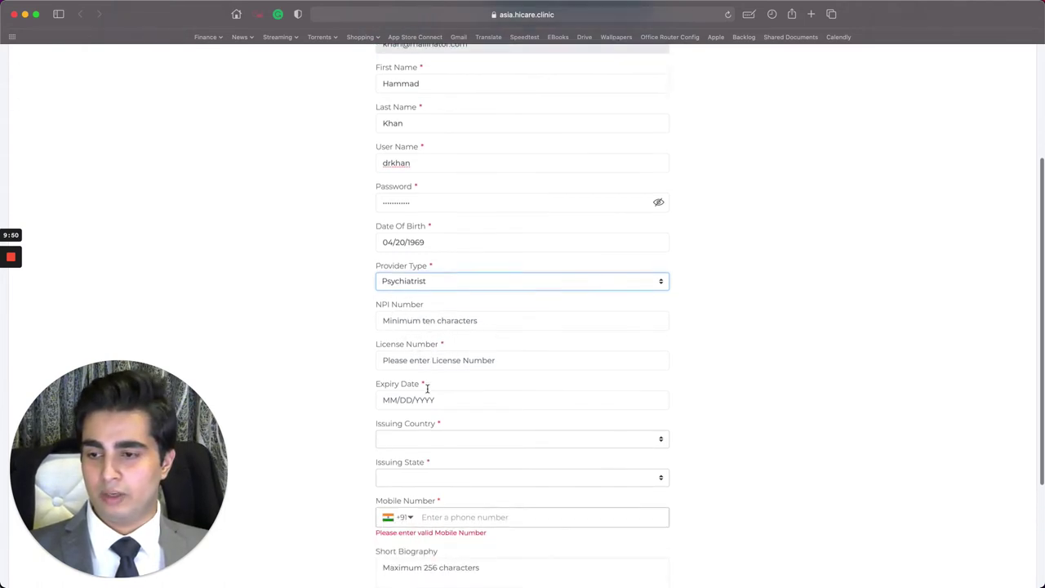
- Enter the provider's licence number and a licence expiry date of 04/20/2025
{"action": "left_click", "coordinate": [413, 349]}
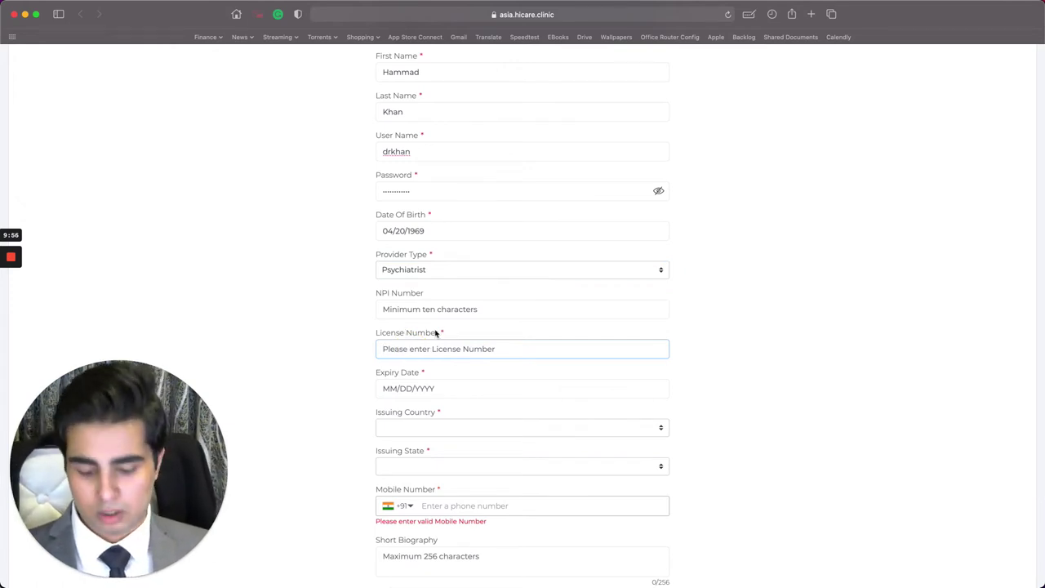
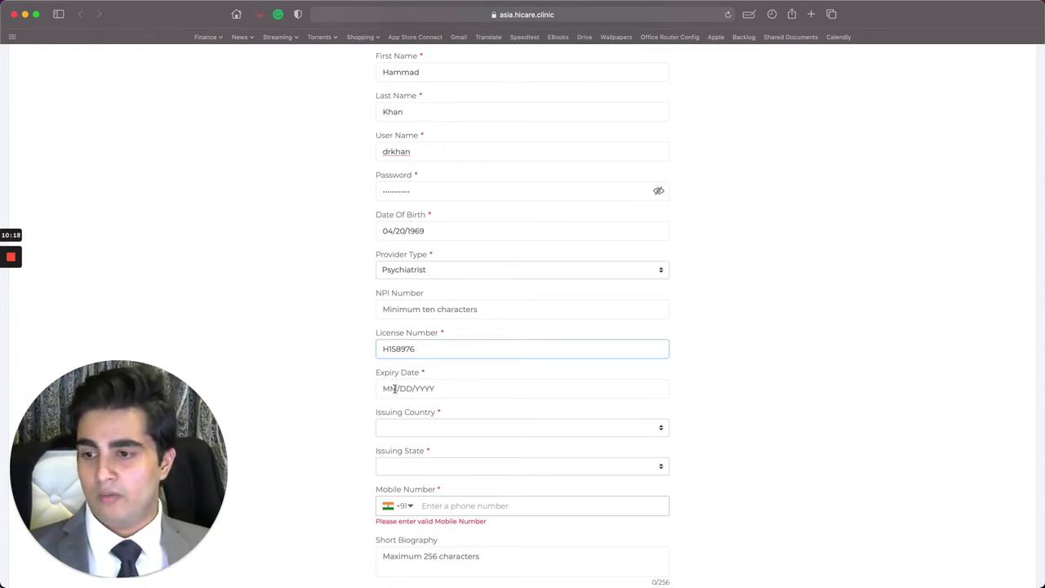
{"action": "left_click", "coordinate": [437, 388]}
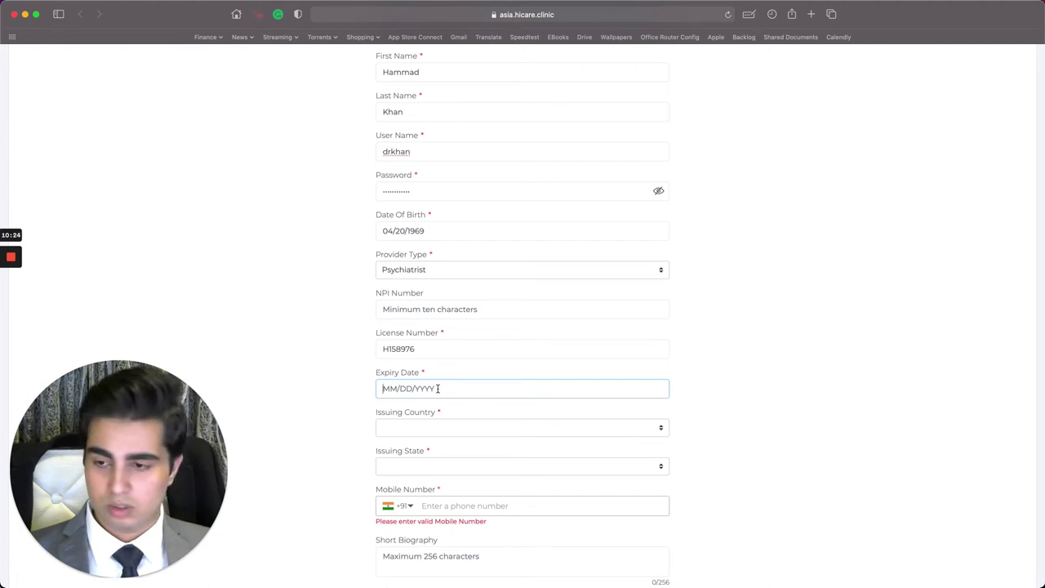
{"action": "type", "text": "04/20/2"}
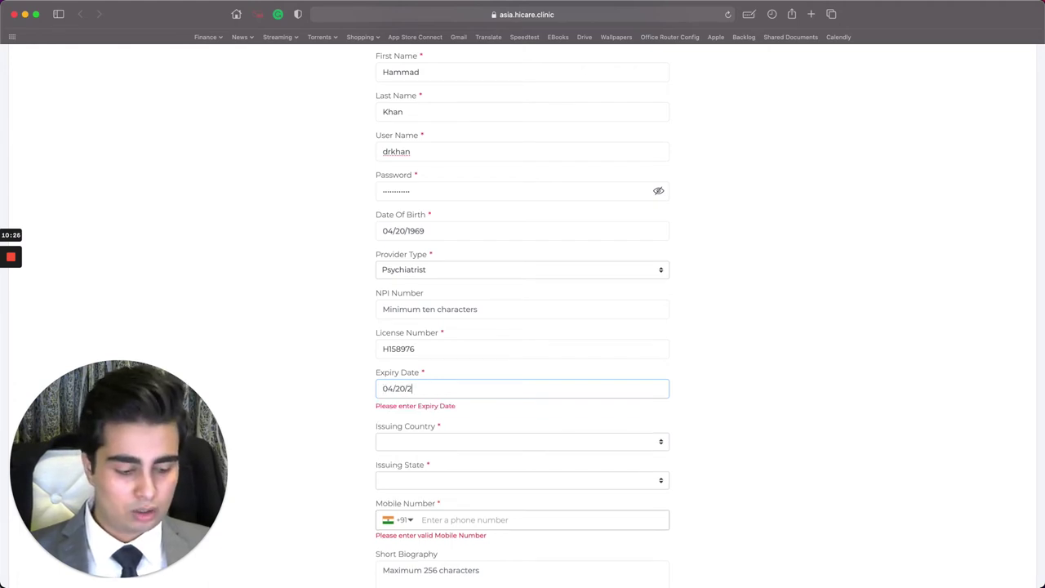
{"action": "type", "text": "025"}
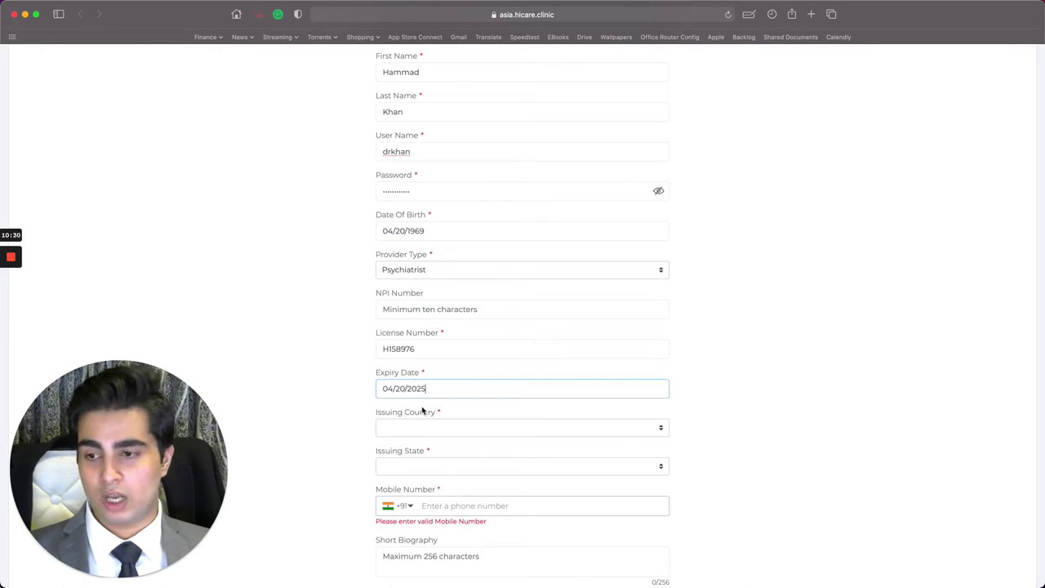
{"action": "scroll", "coordinate": [408, 384], "scroll_direction": "down", "scroll_amount": 1}
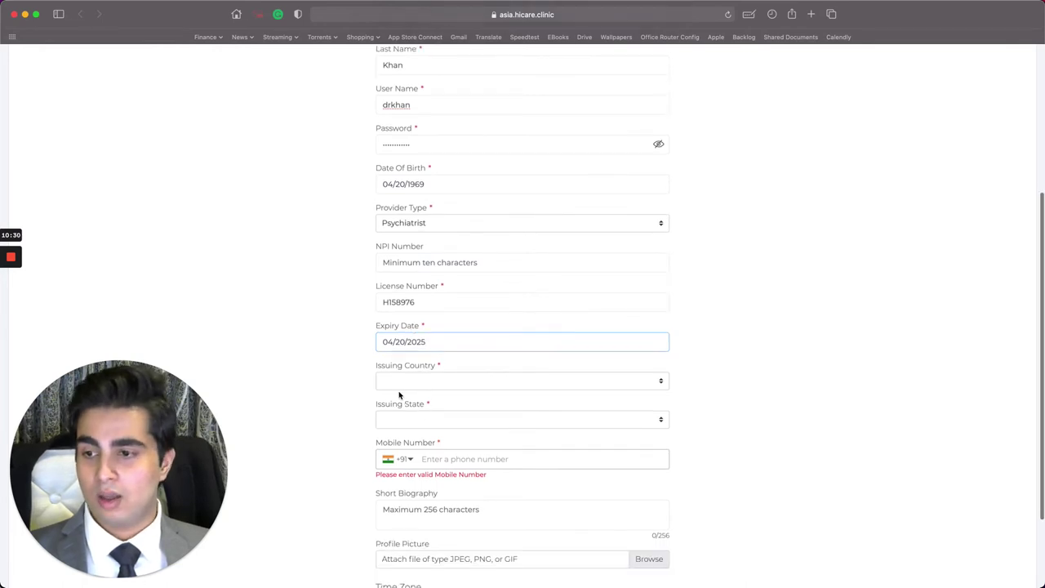
- Set the licence's issuing country to India
{"action": "left_click", "coordinate": [447, 385]}
{"action": "key", "text": "i"}
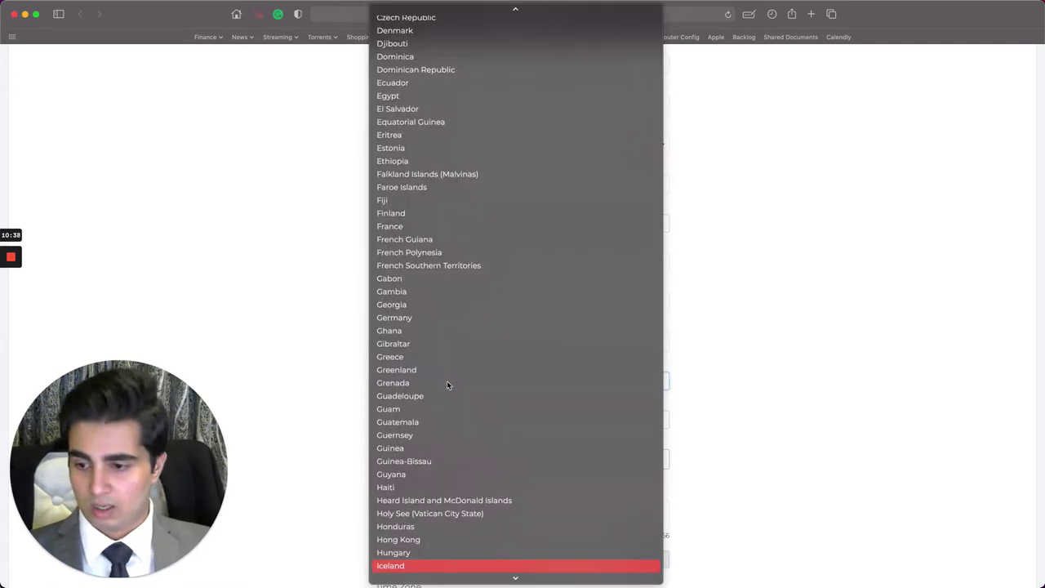
{"action": "key", "text": "n"}
{"action": "key", "text": "Return"}
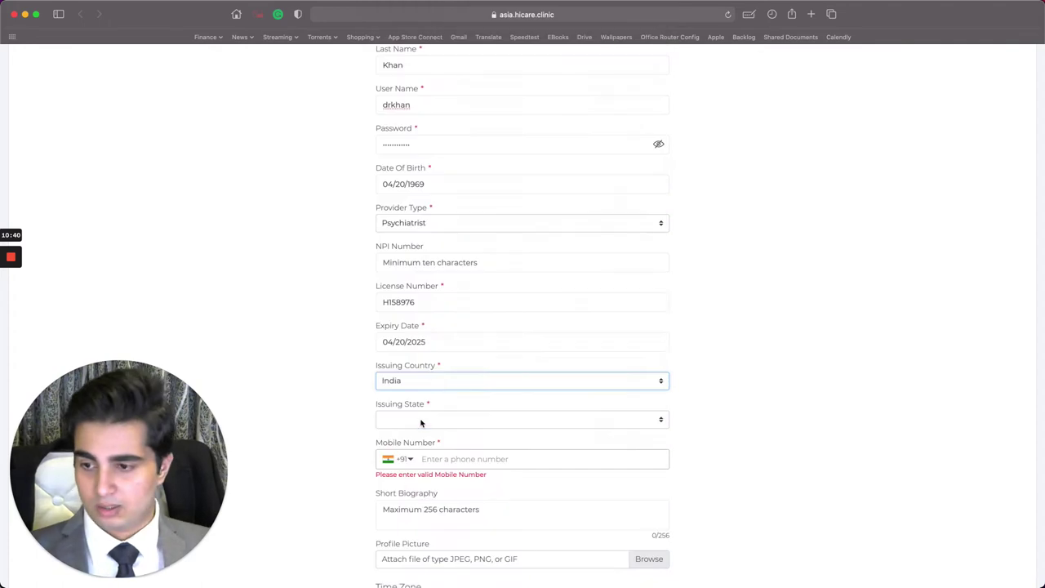
- Set the licence's issuing state to Maharashtra
{"action": "left_click", "coordinate": [420, 420]}
{"action": "key", "text": "m"}
{"action": "key", "text": "a"}
{"action": "key", "text": "h"}
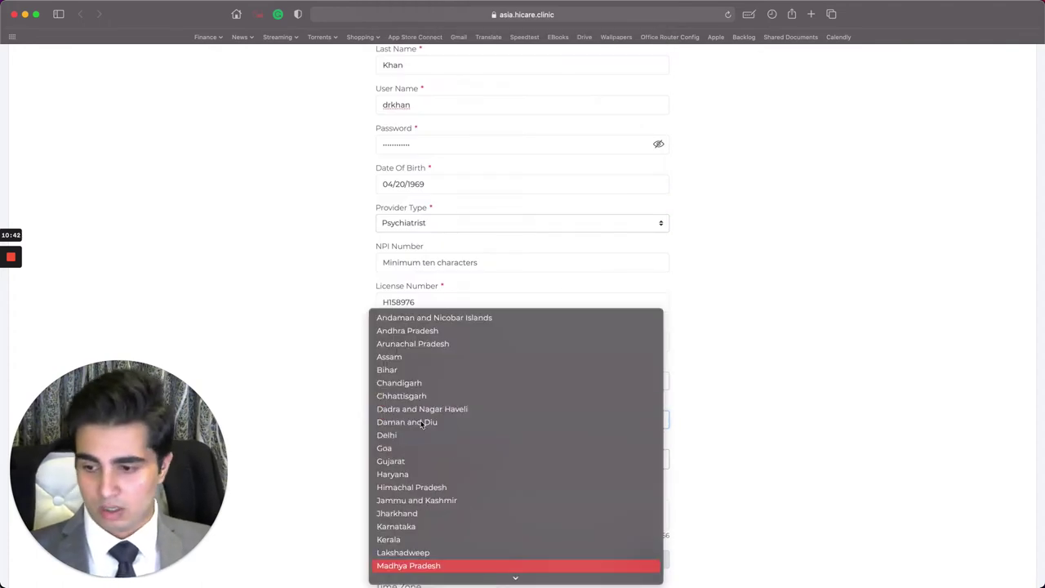
{"action": "key", "text": "Return"}
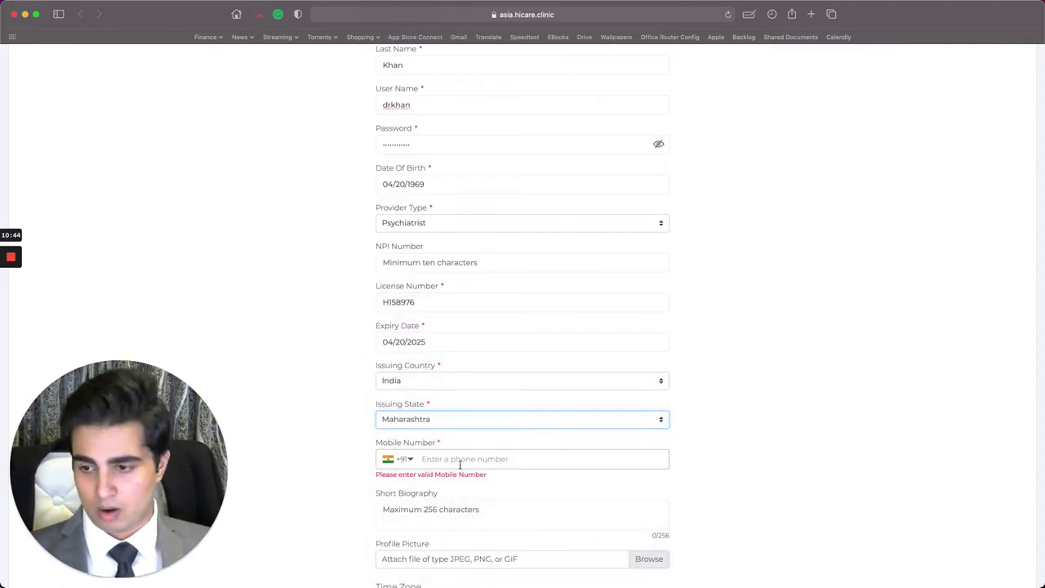
{"action": "scroll", "coordinate": [448, 452], "scroll_direction": "down", "scroll_amount": 1}
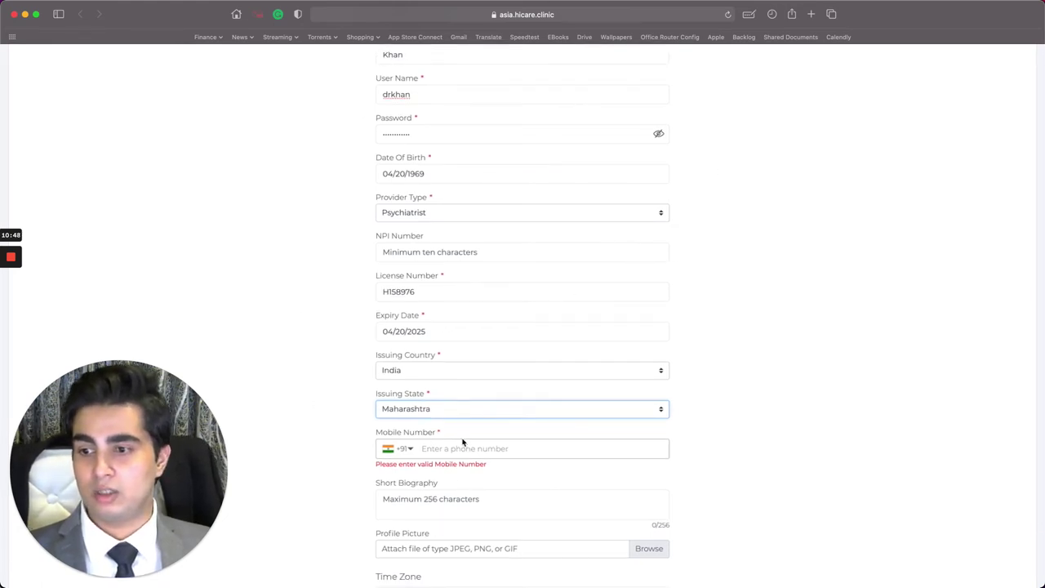
{"action": "scroll", "coordinate": [492, 448], "scroll_direction": "down", "scroll_amount": 1}
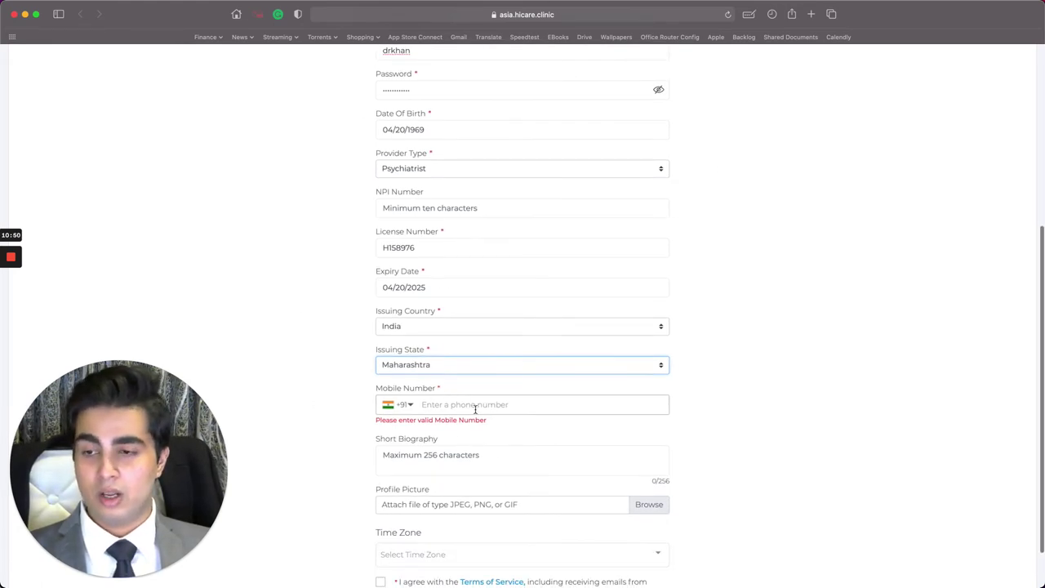
- Enter the provider's mobile number after the +91 country code
{"action": "left_click", "coordinate": [475, 405]}
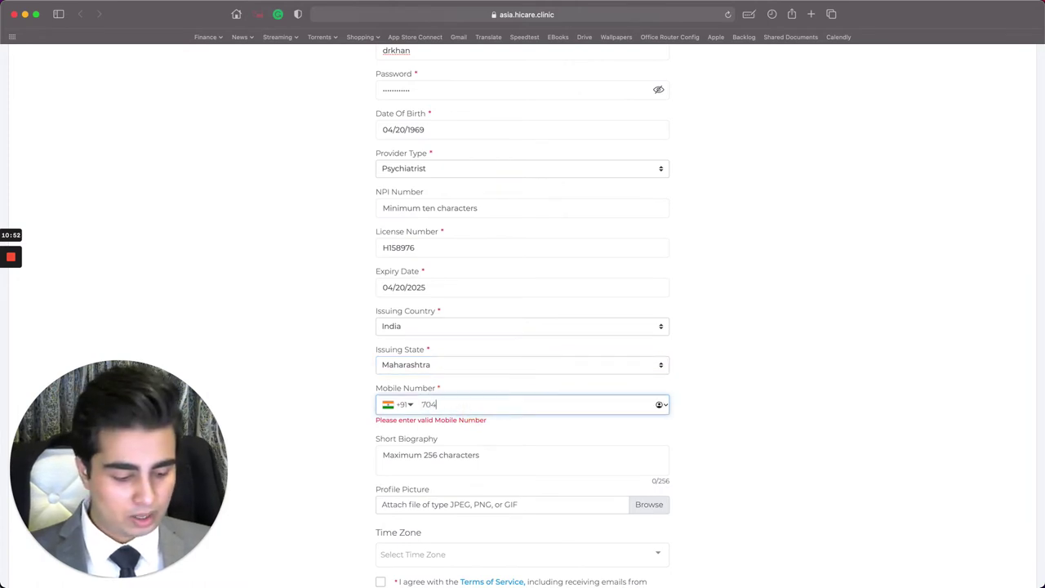
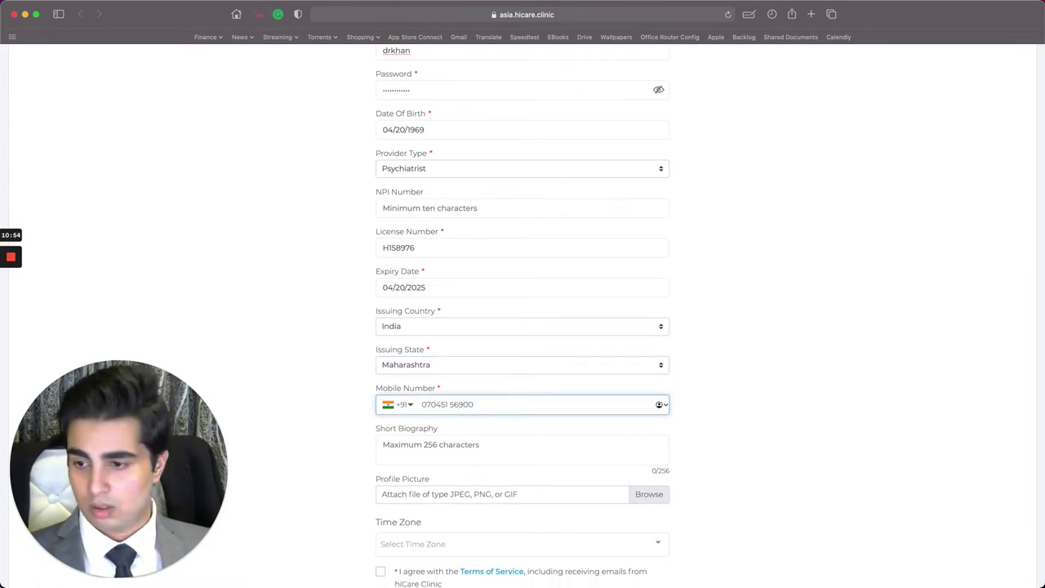
{"action": "scroll", "coordinate": [456, 422], "scroll_direction": "down", "scroll_amount": 1}
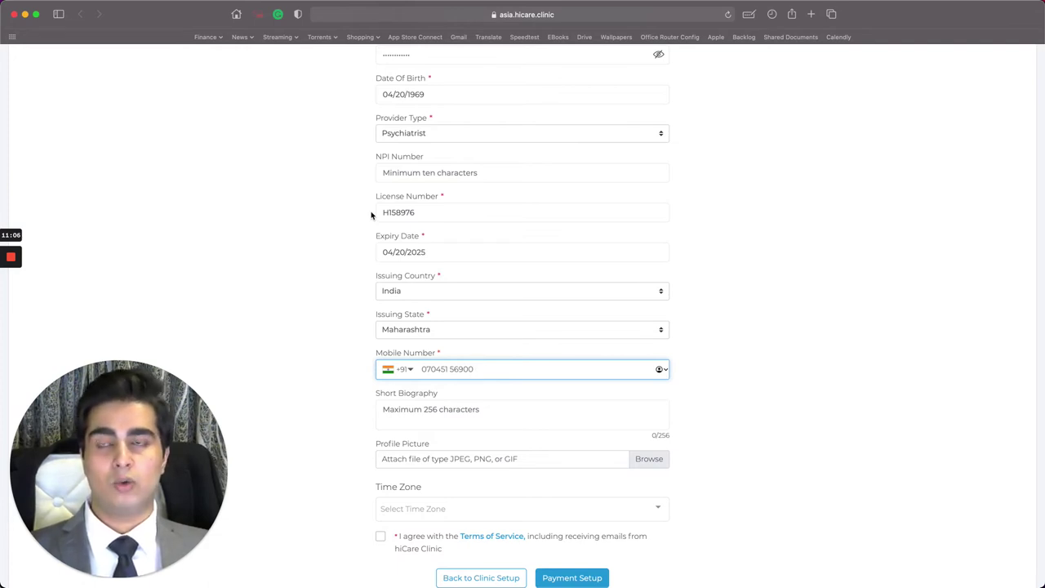
{"action": "scroll", "coordinate": [359, 247], "scroll_direction": "down", "scroll_amount": 1}
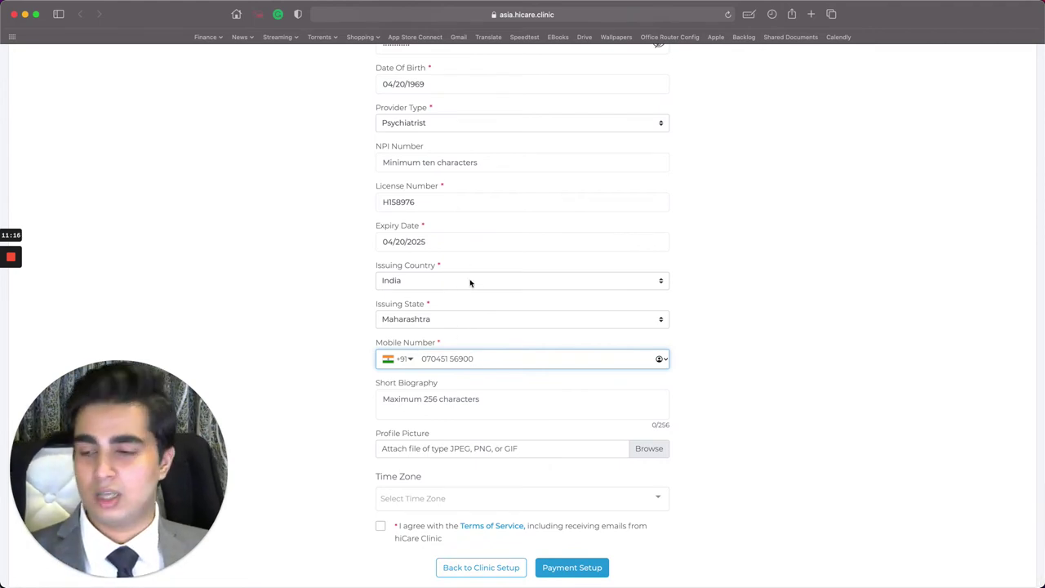
{"action": "left_click", "coordinate": [455, 399]}
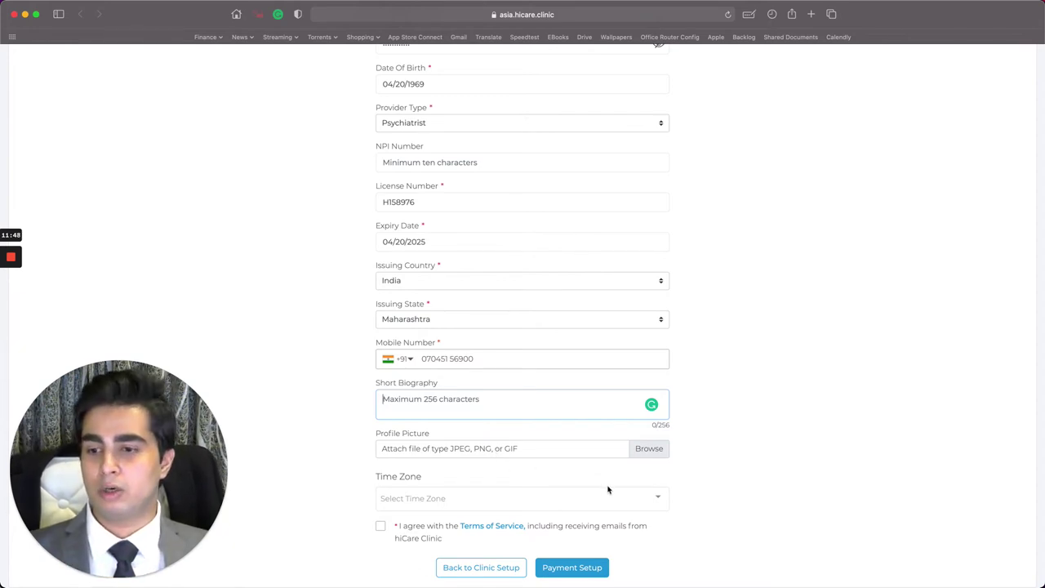
- Attach Personal.jpg as profile picture, choose time zone Asia/Kolkata, and accept the Terms of Service
{"action": "mouse_move", "coordinate": [758, 571]}
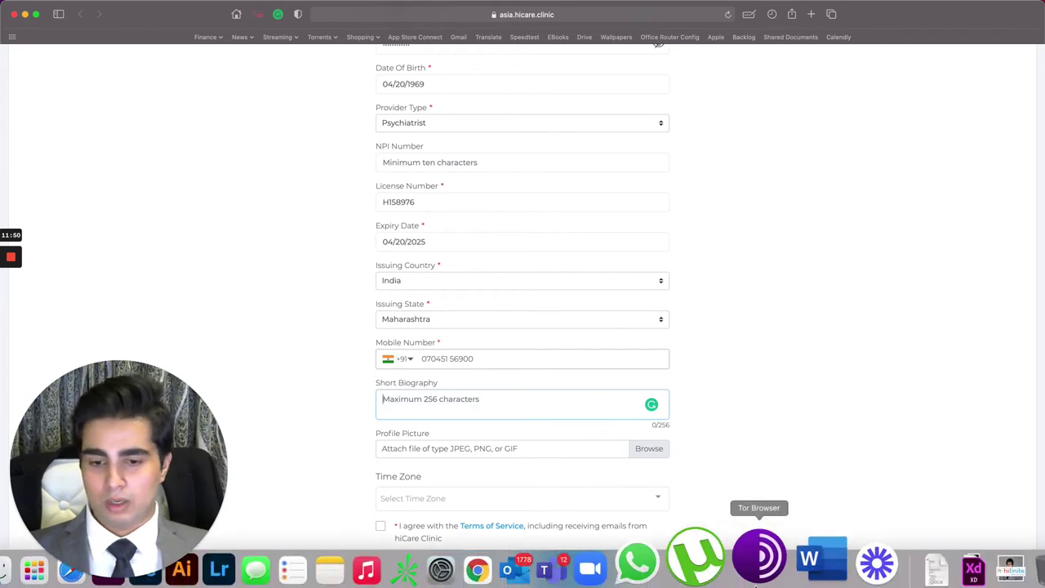
{"action": "left_click", "coordinate": [928, 579]}
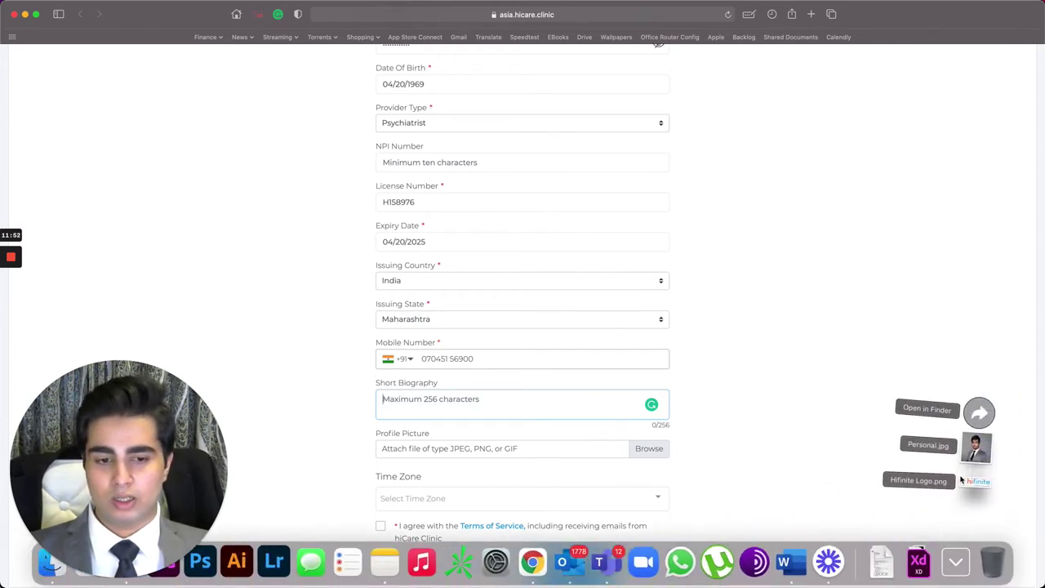
{"action": "left_click_drag", "start_coordinate": [976, 448], "coordinate": [509, 449]}
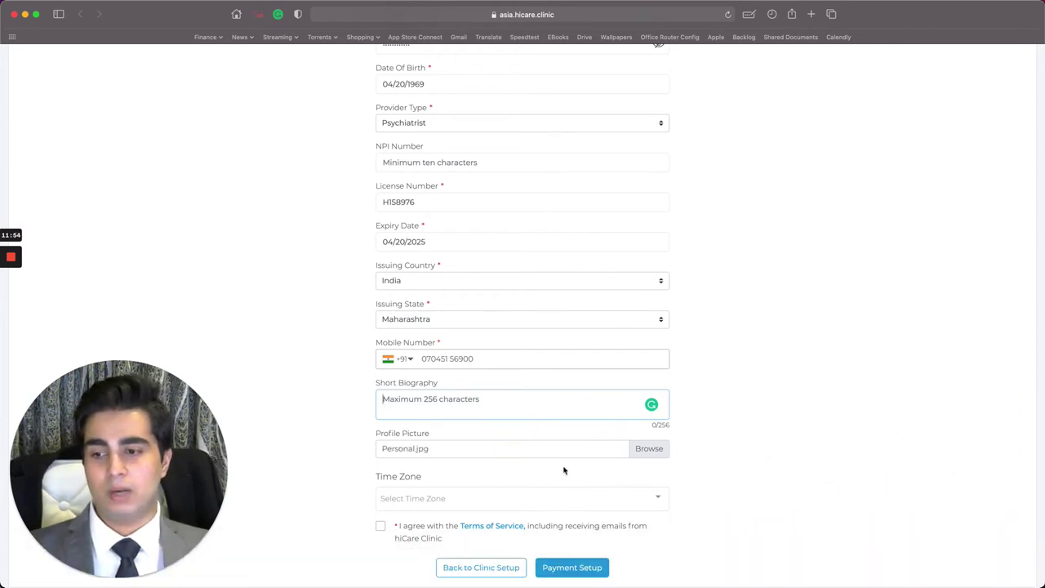
{"action": "left_click", "coordinate": [558, 497]}
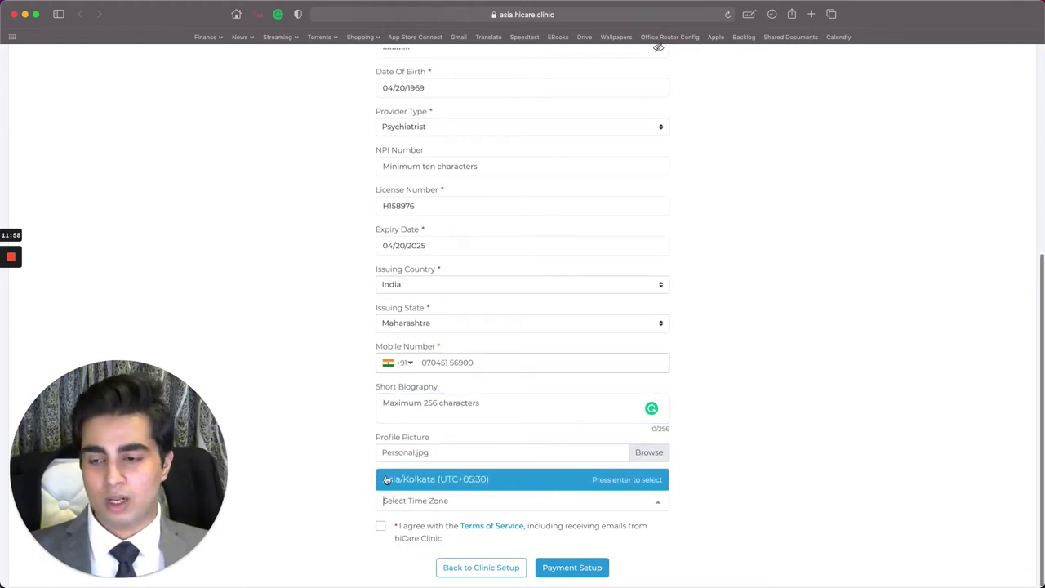
{"action": "left_click", "coordinate": [514, 481]}
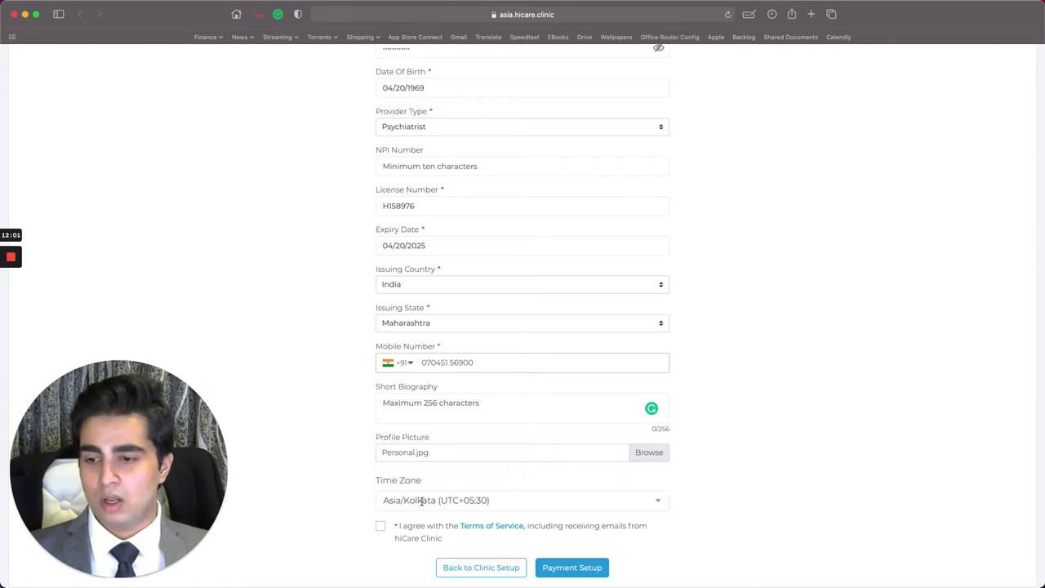
{"action": "left_click", "coordinate": [381, 527]}
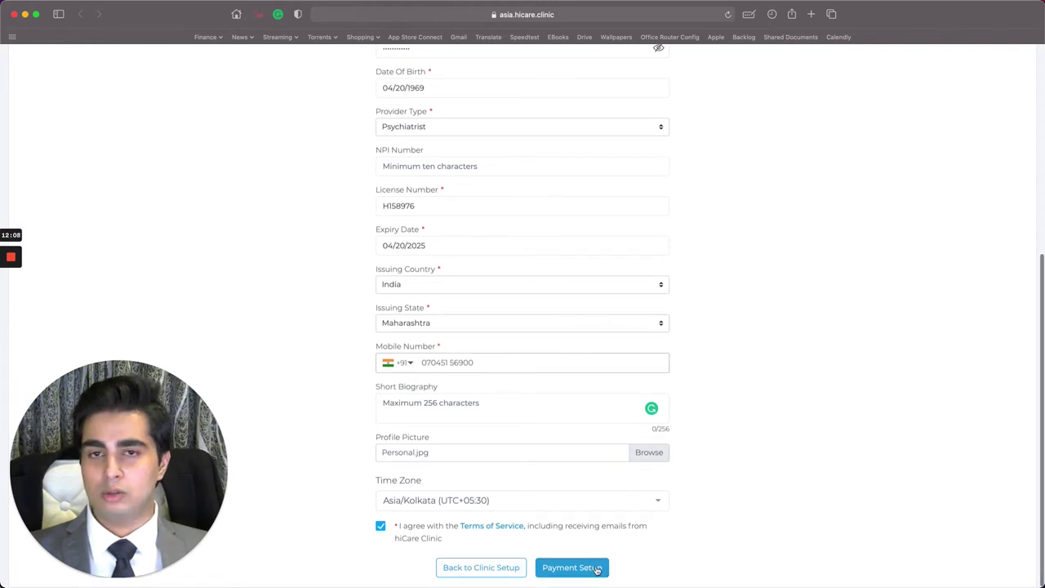
- Pass the free payment setup step and finish the clinic setup
{"action": "left_click", "coordinate": [598, 568]}
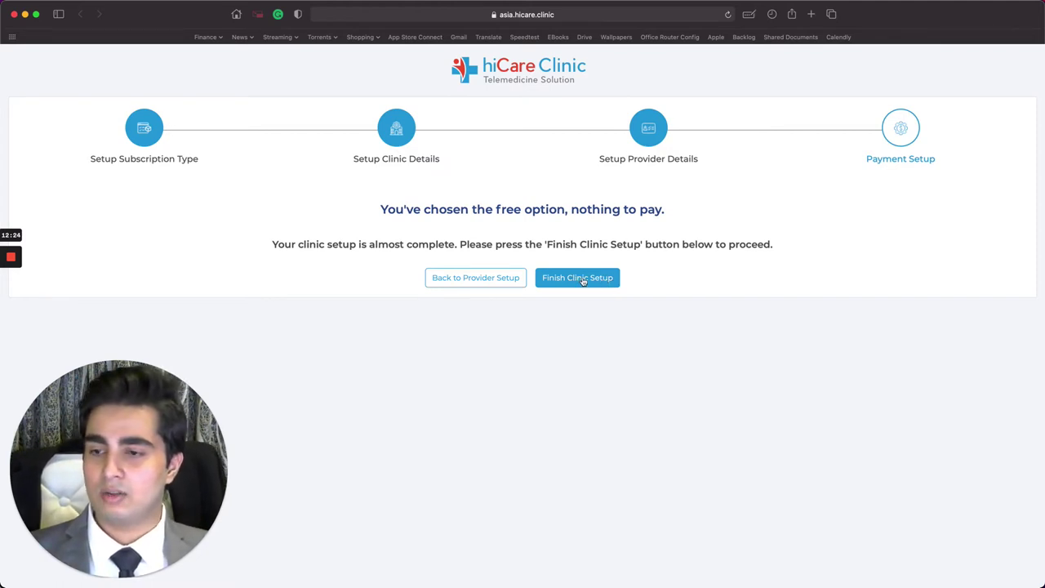
{"action": "left_click", "coordinate": [583, 280]}
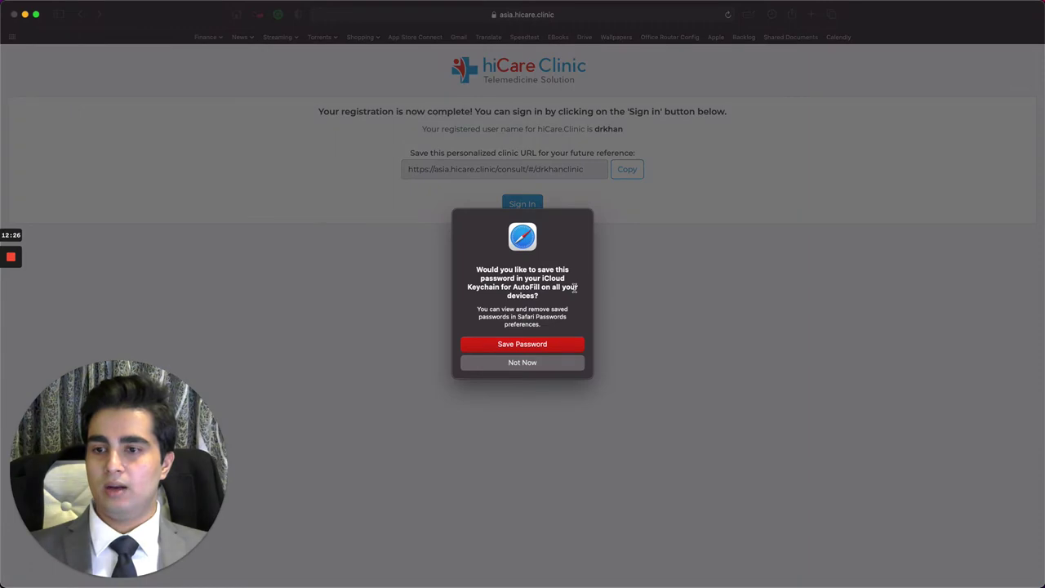
- Save the account password in Safari, copy the personalized clinic URL, and go to sign-in
{"action": "left_click", "coordinate": [562, 343]}
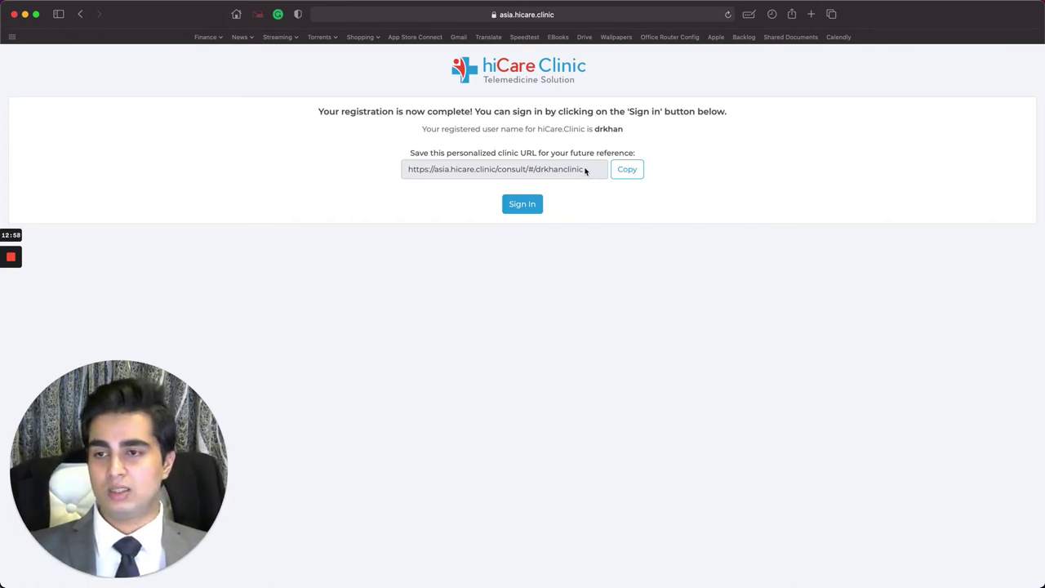
{"action": "left_click", "coordinate": [626, 169]}
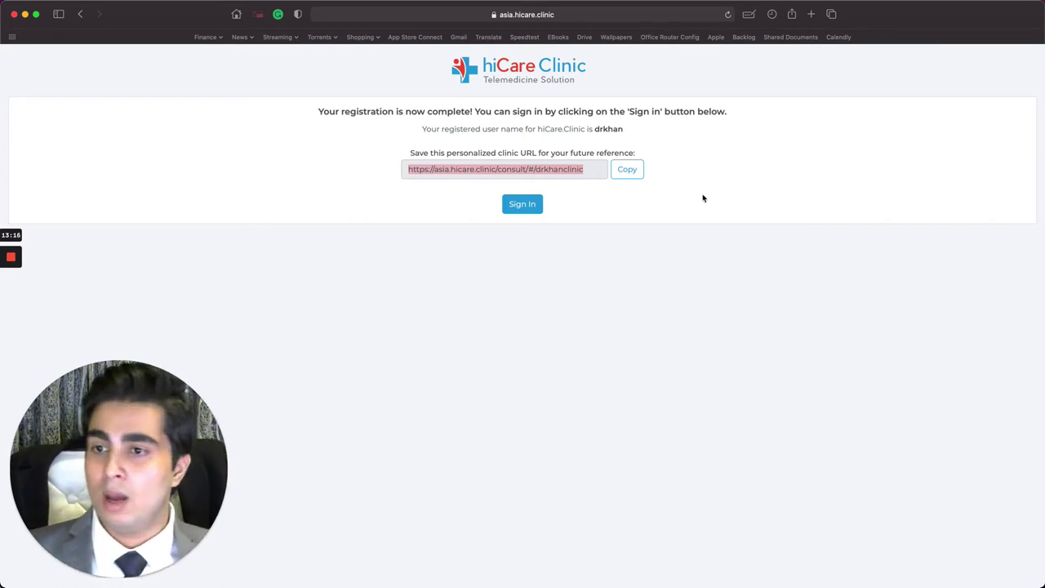
{"action": "left_click", "coordinate": [524, 205]}
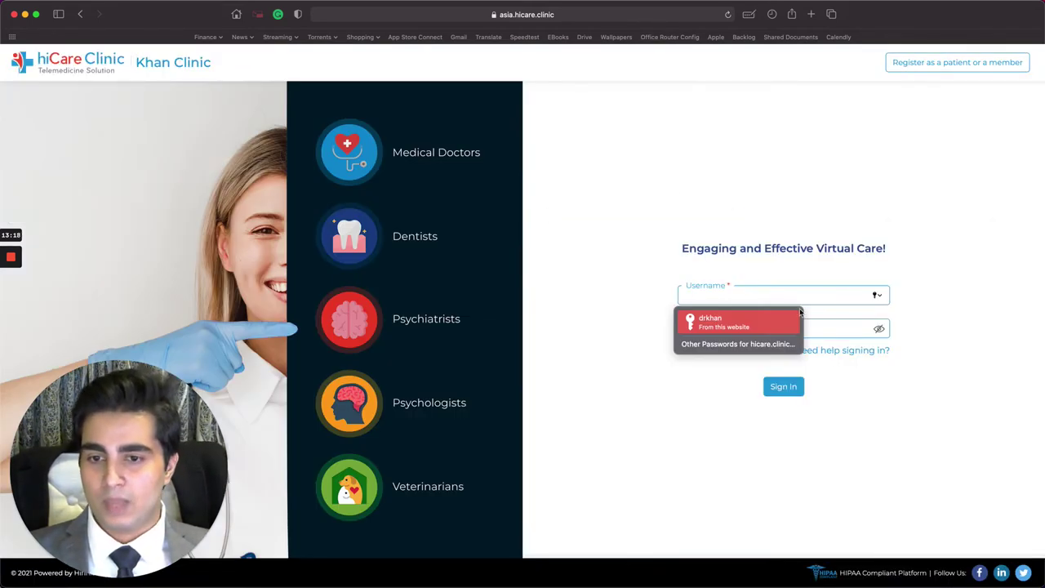
- Autofill the saved login after authorising with the Mac password, then sign in to Khan Clinic
{"action": "left_click", "coordinate": [743, 325]}
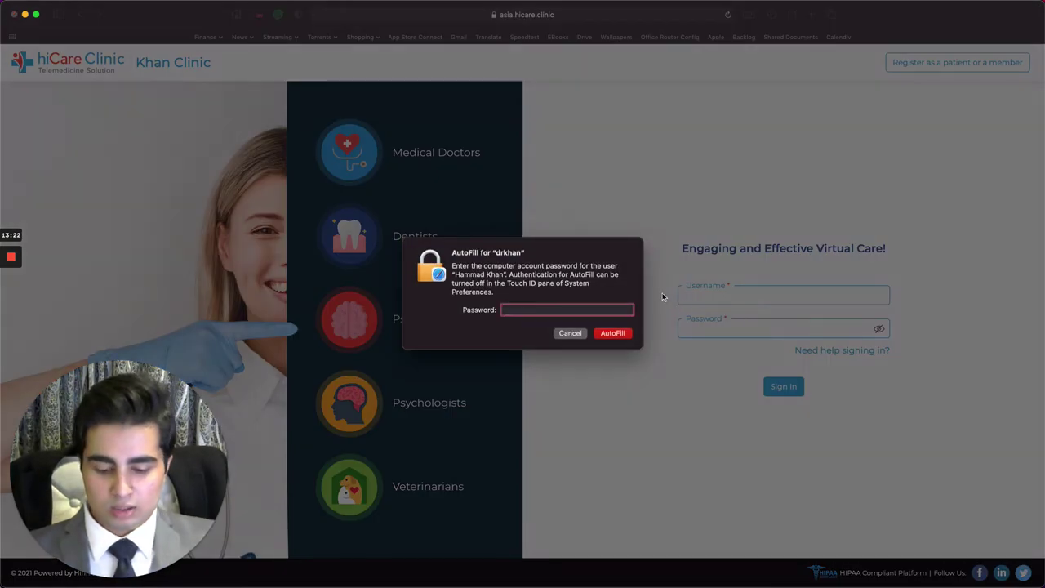
{"action": "type", "text": "•••••••••"}
{"action": "key", "text": "Return"}
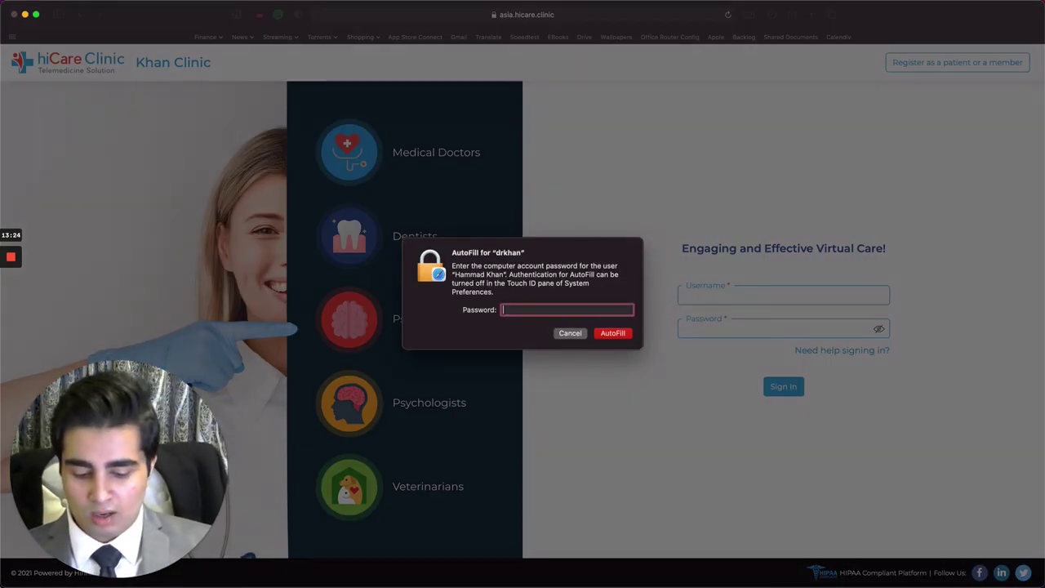
{"action": "type", "text": "••••••••••"}
{"action": "key", "text": "Return"}
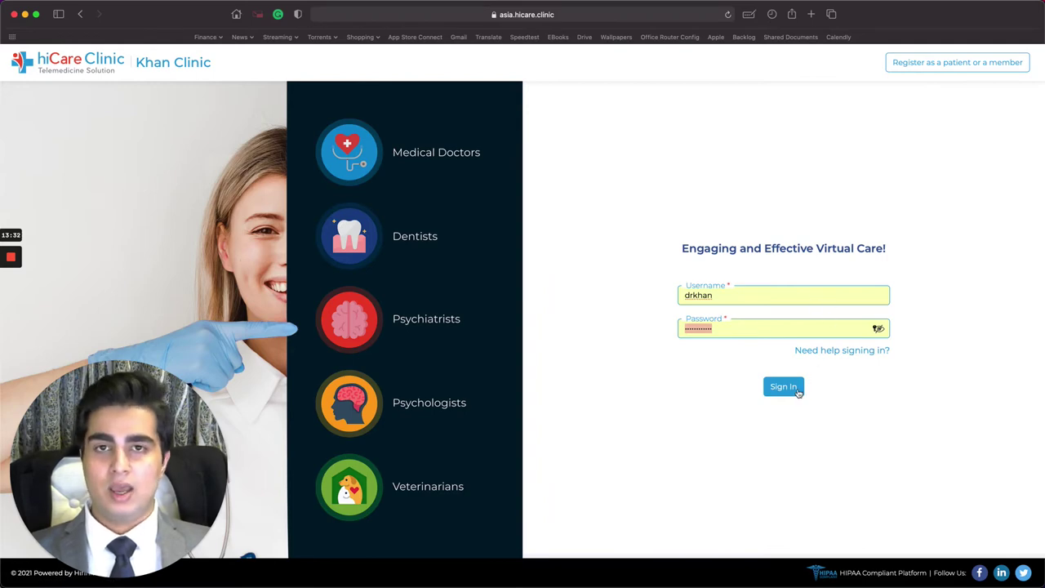
{"action": "left_click", "coordinate": [799, 391]}
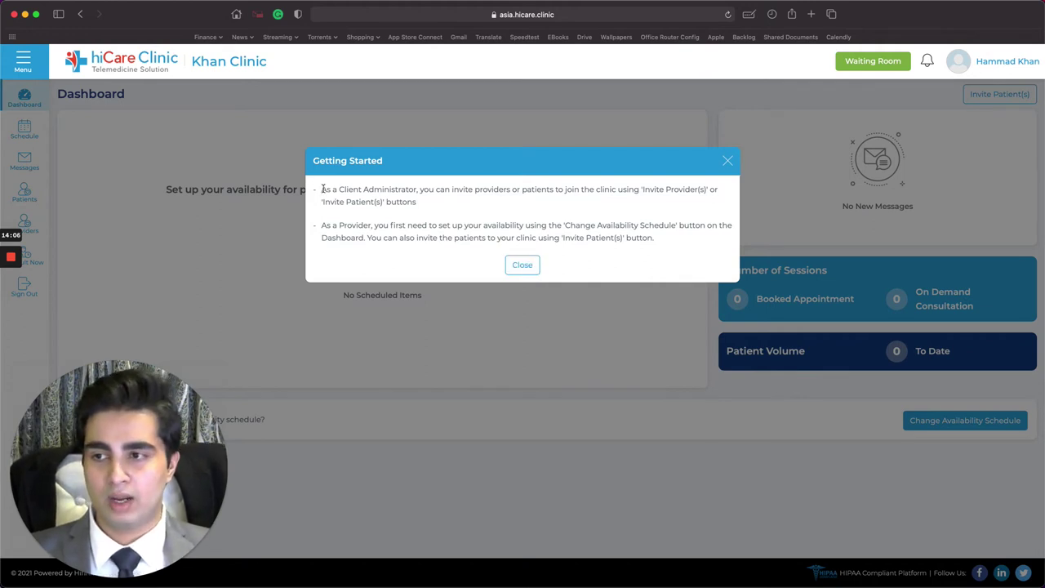
- Dismiss the Getting Started message and open the profile menu at top right
{"action": "left_click_drag", "start_coordinate": [321, 189], "coordinate": [469, 194]}
{"action": "left_click", "coordinate": [555, 221]}
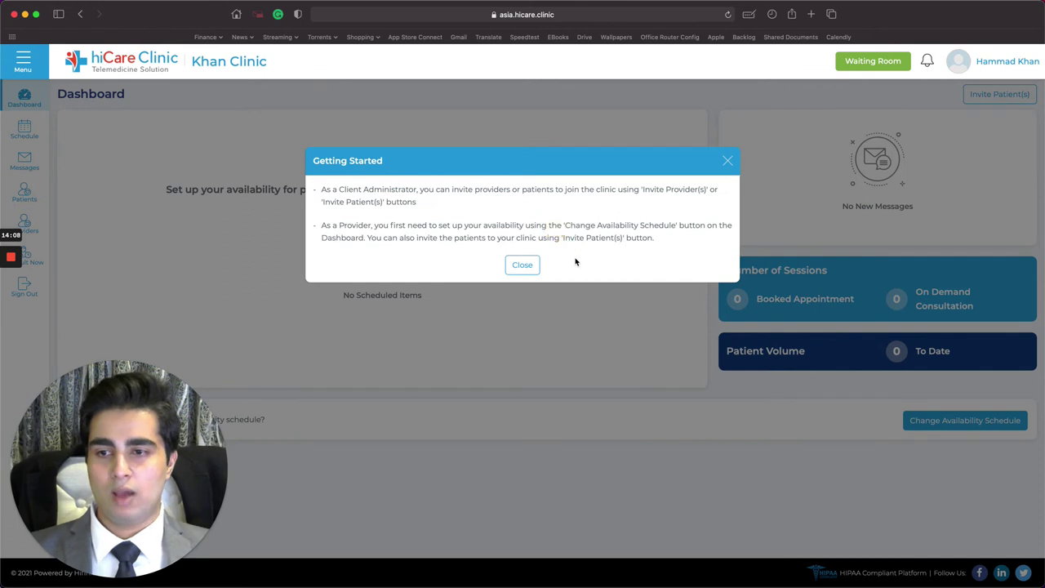
{"action": "left_click", "coordinate": [523, 266]}
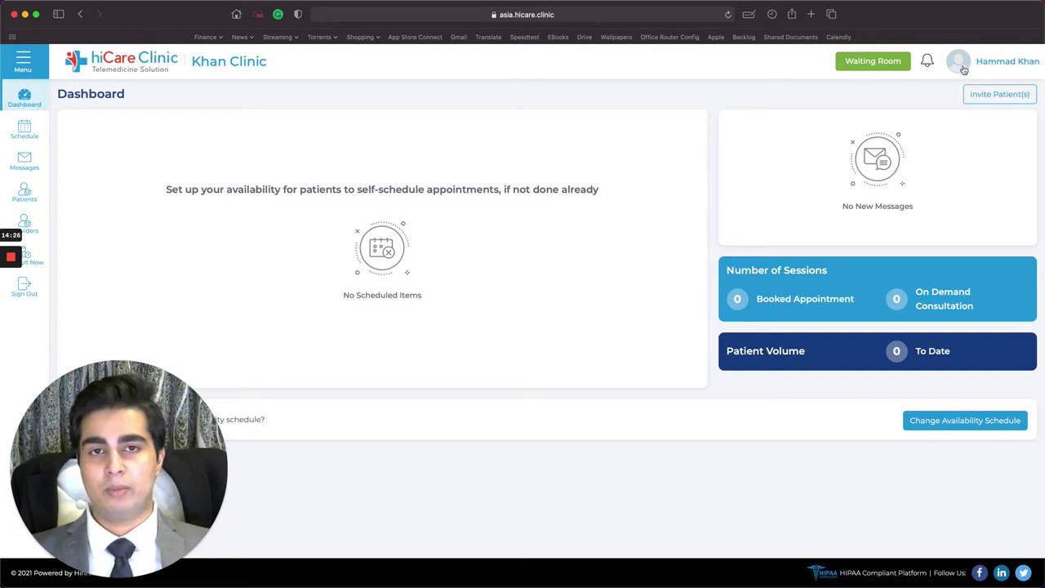
{"action": "left_click", "coordinate": [1004, 70]}
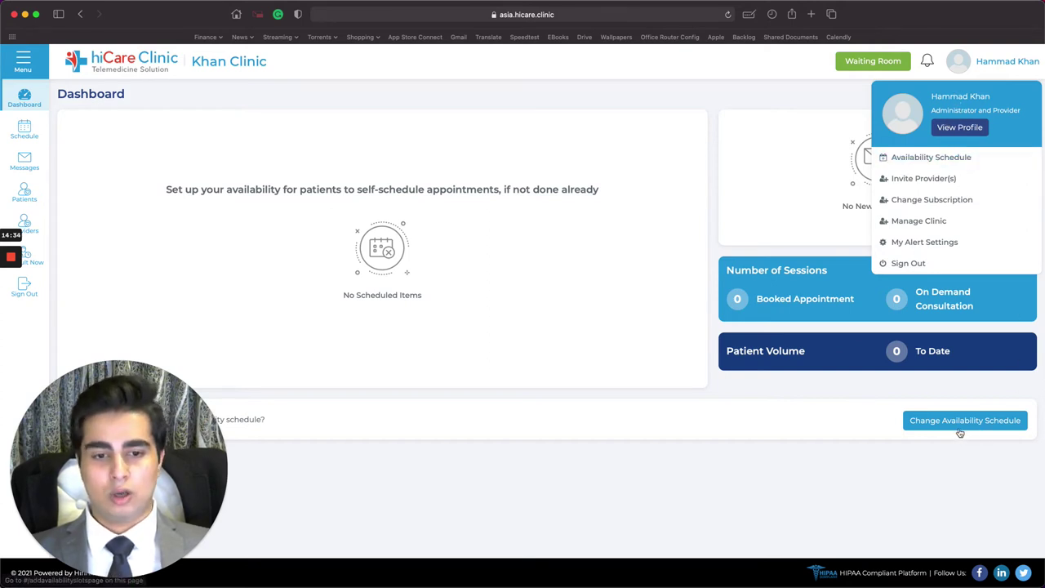
- Start a new time slot under Availability Schedule with Start Date 03/26/2021
{"action": "left_click", "coordinate": [934, 158]}
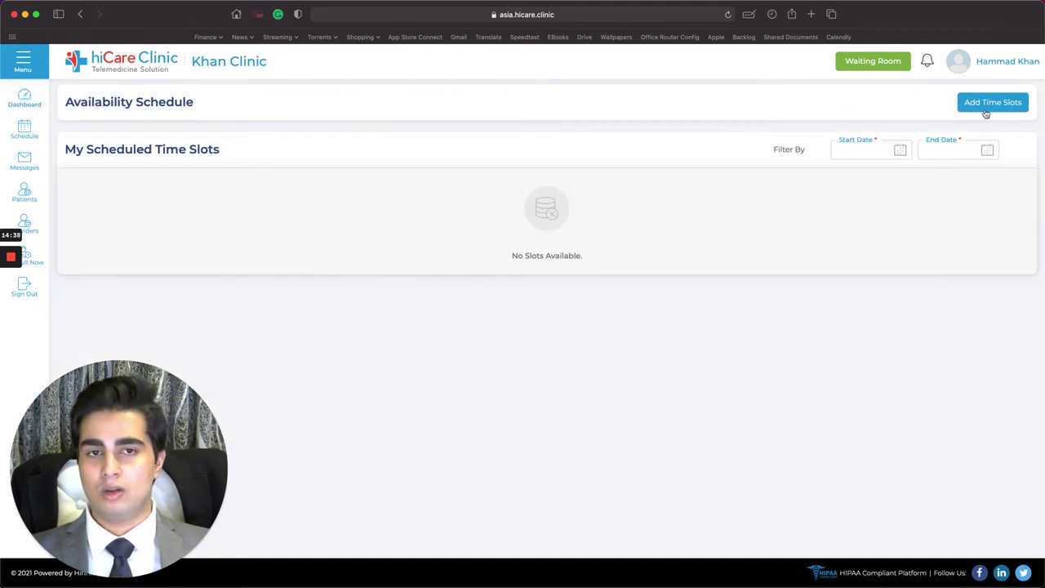
{"action": "left_click", "coordinate": [983, 106]}
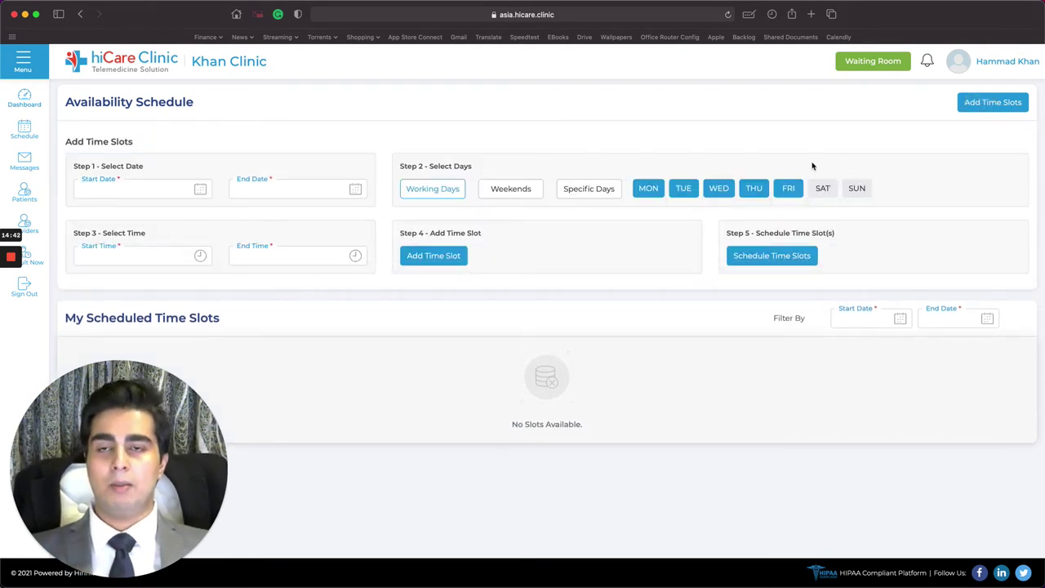
{"action": "left_click", "coordinate": [196, 186]}
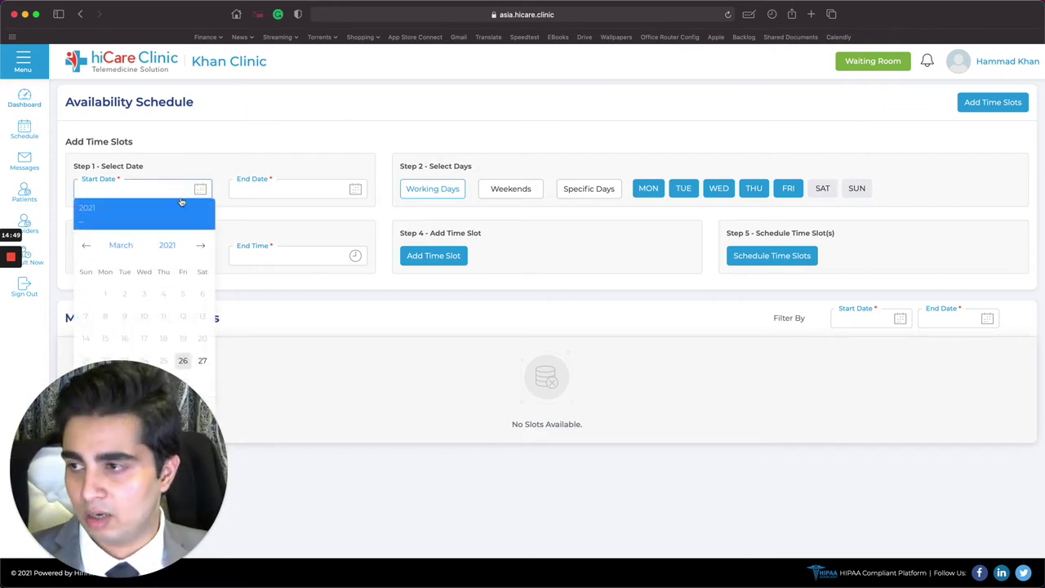
{"action": "left_click", "coordinate": [185, 360]}
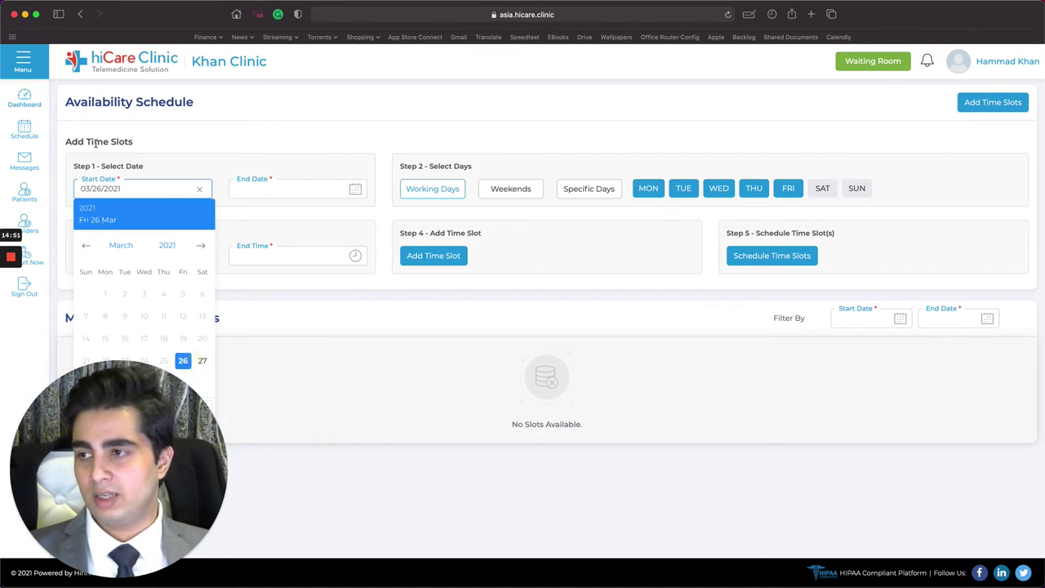
- Set the time slot's End Date to 05/10/2021 and confirm it
{"action": "left_click", "coordinate": [275, 188]}
{"action": "left_click", "coordinate": [322, 245]}
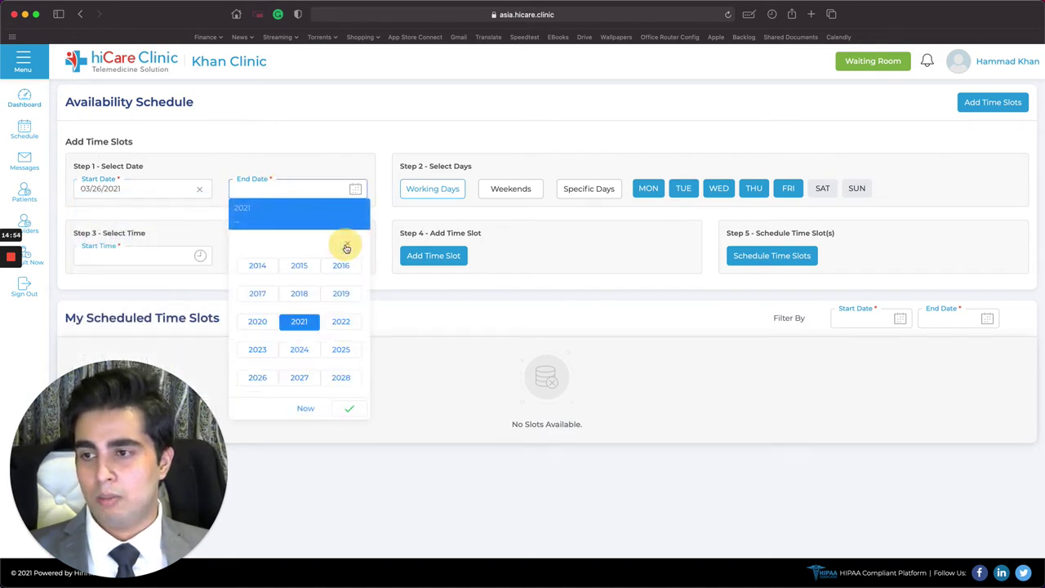
{"action": "left_click", "coordinate": [299, 324]}
{"action": "left_click", "coordinate": [275, 245]}
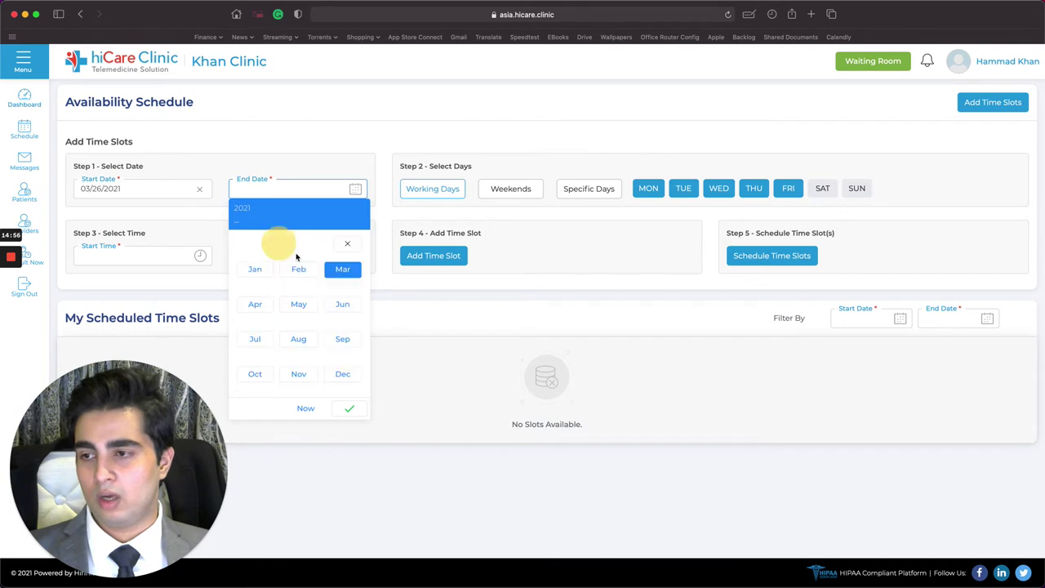
{"action": "left_click", "coordinate": [292, 305]}
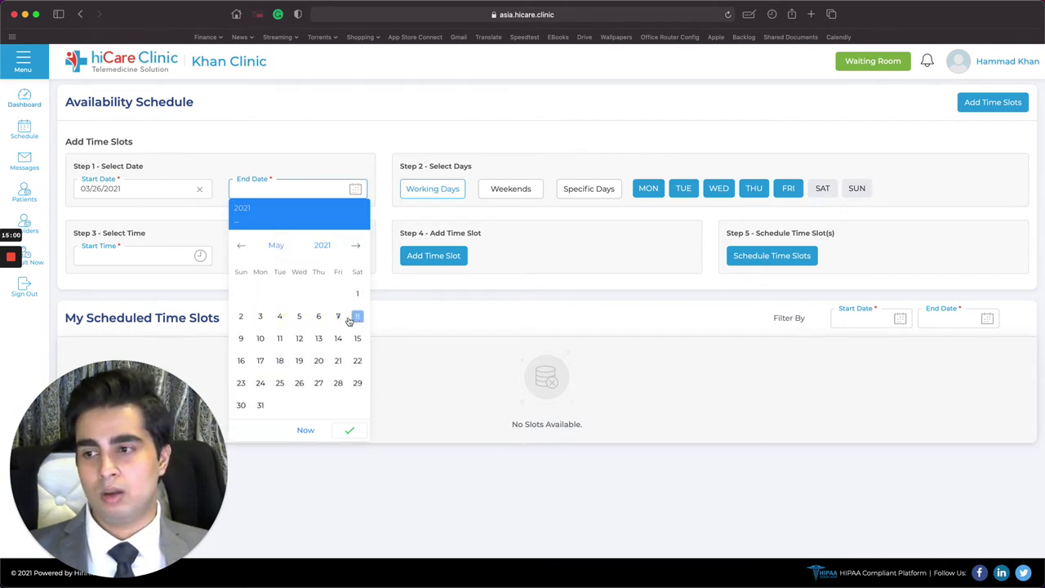
{"action": "left_click", "coordinate": [259, 338]}
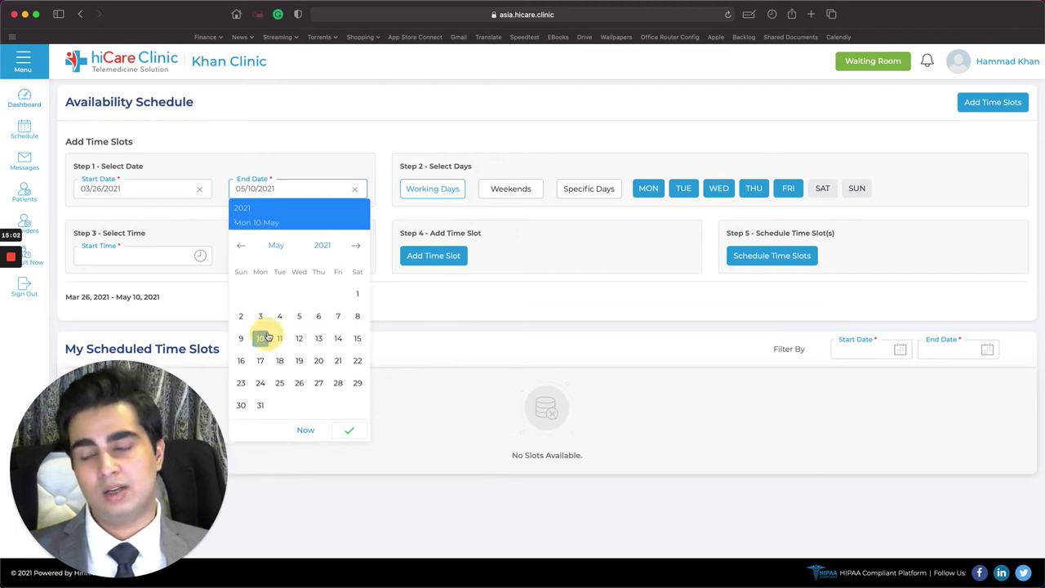
{"action": "left_click", "coordinate": [350, 429]}
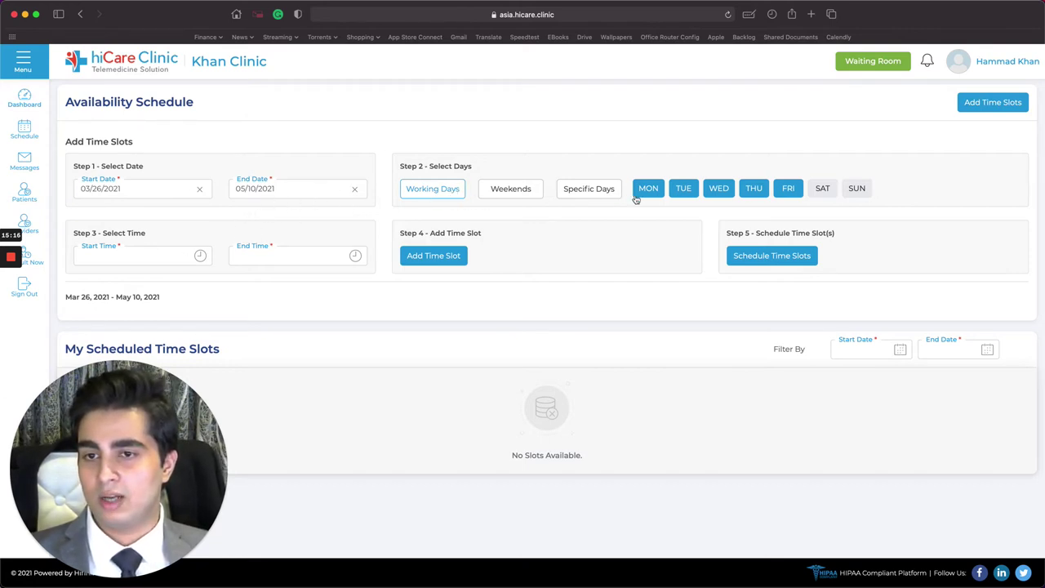
- Set the new time slot's Start Time to 11:00 pm
{"action": "left_click", "coordinate": [158, 259]}
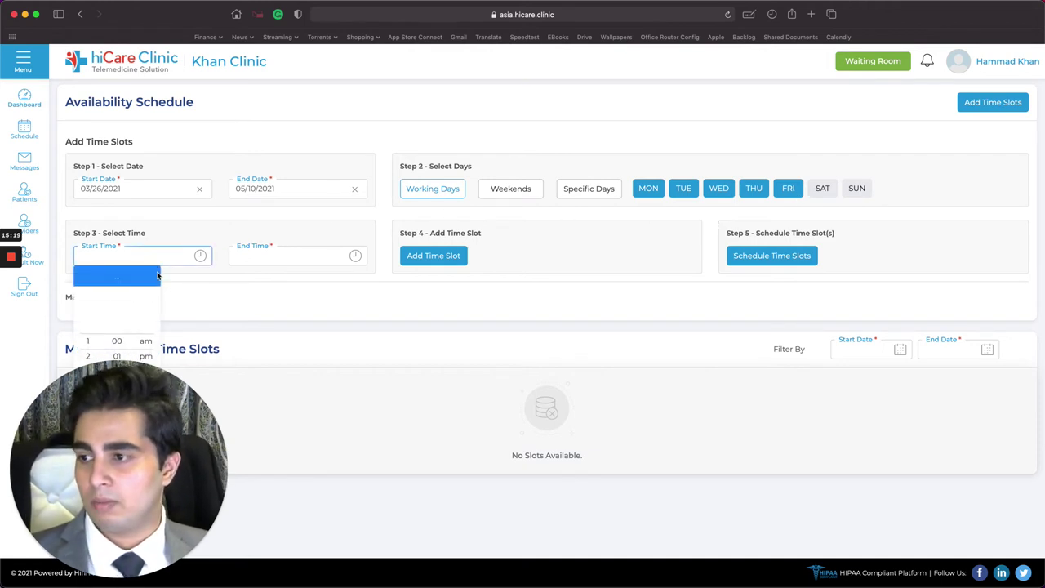
{"action": "left_click", "coordinate": [99, 343]}
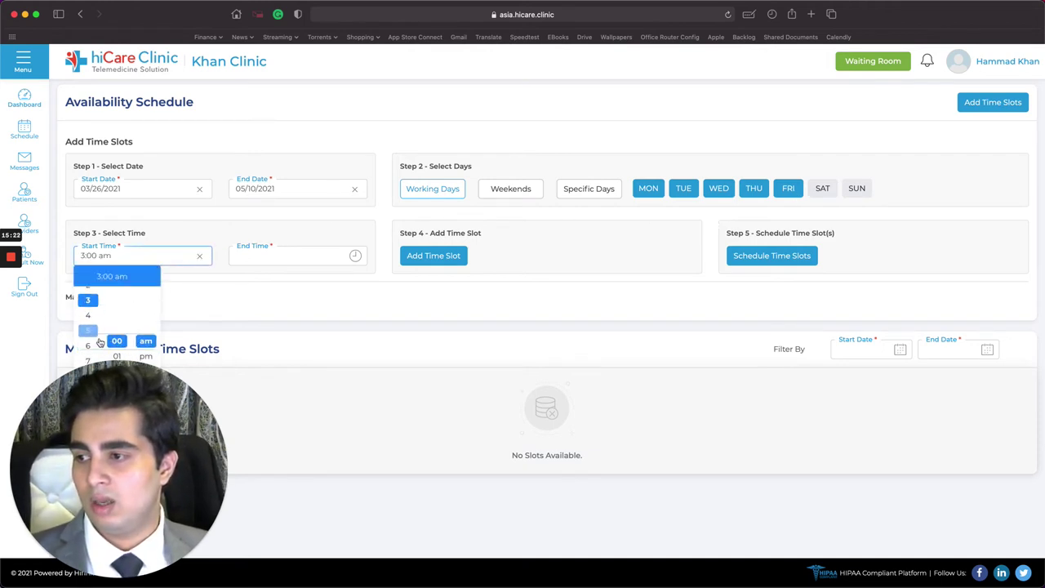
{"action": "scroll", "coordinate": [94, 335], "scroll_direction": "down", "scroll_amount": 10}
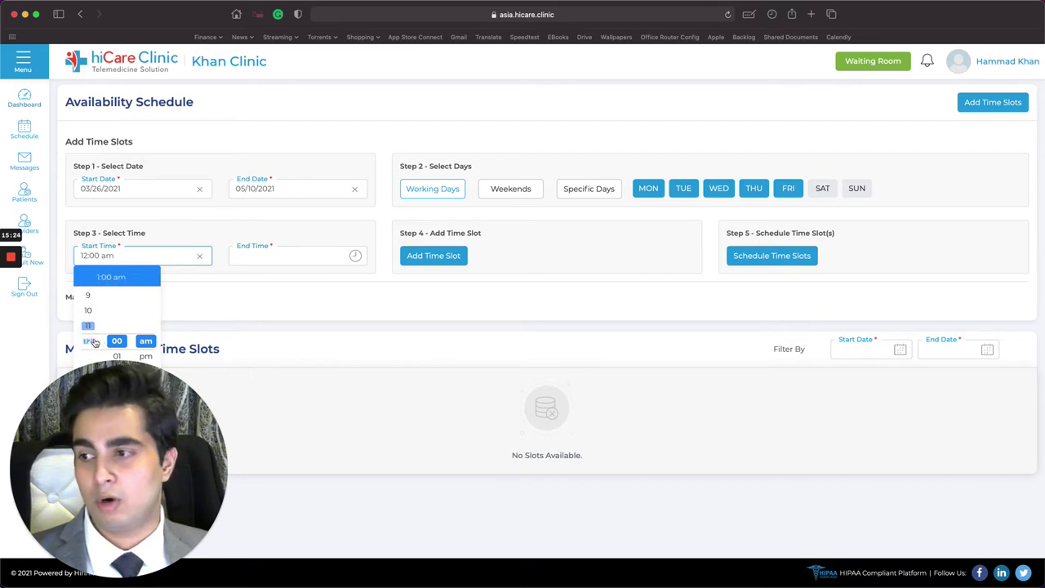
{"action": "left_click", "coordinate": [146, 356]}
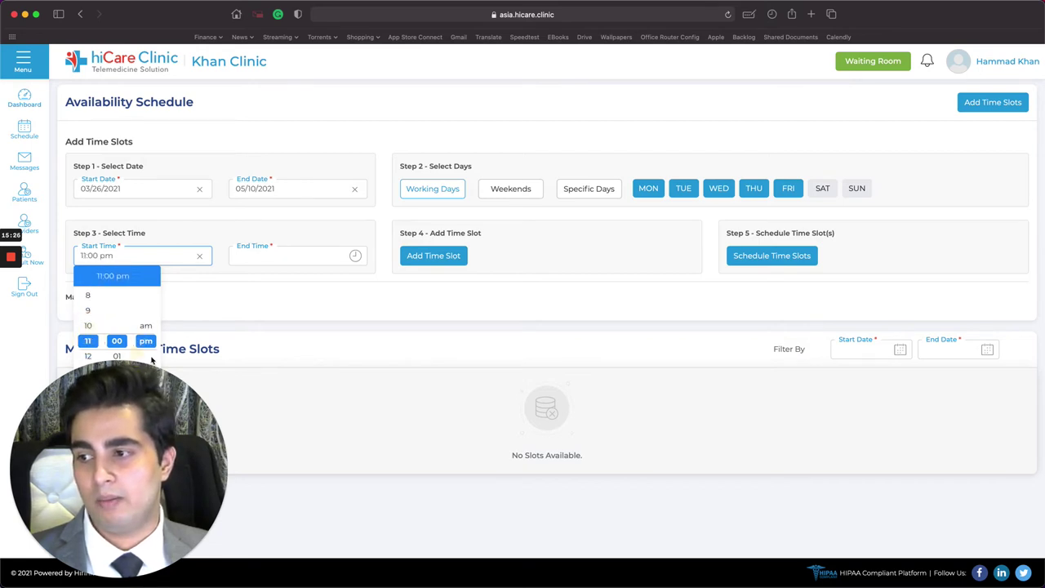
{"action": "left_click", "coordinate": [171, 405]}
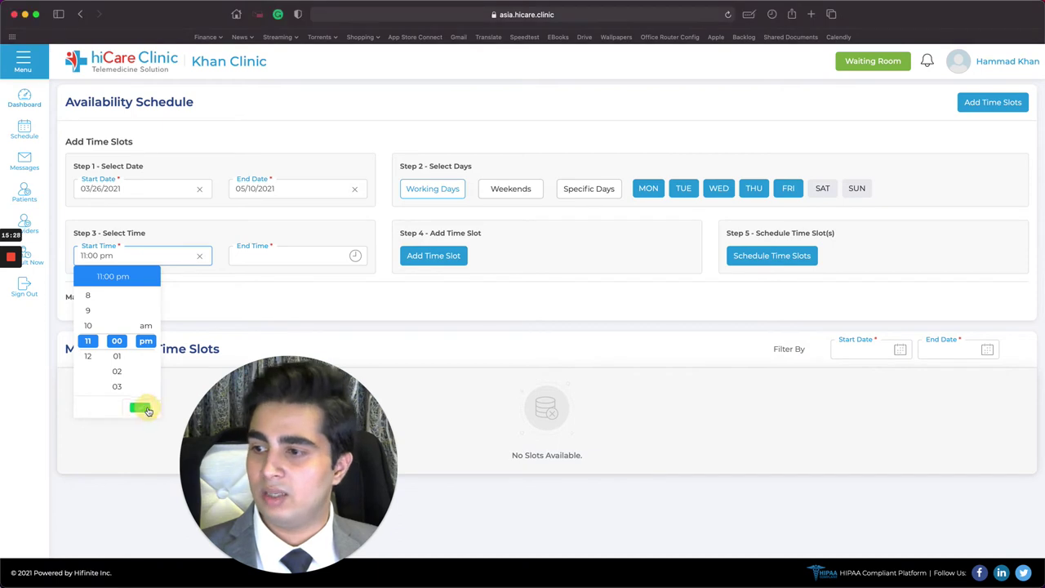
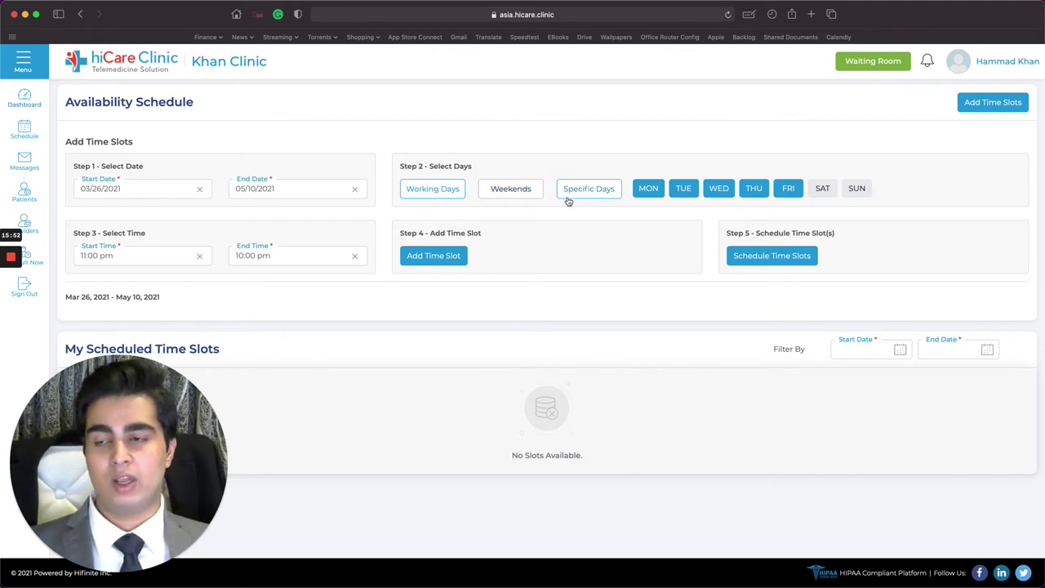
- Switch to Specific Days and select all seven days, Monday through Sunday
{"action": "left_click", "coordinate": [856, 190]}
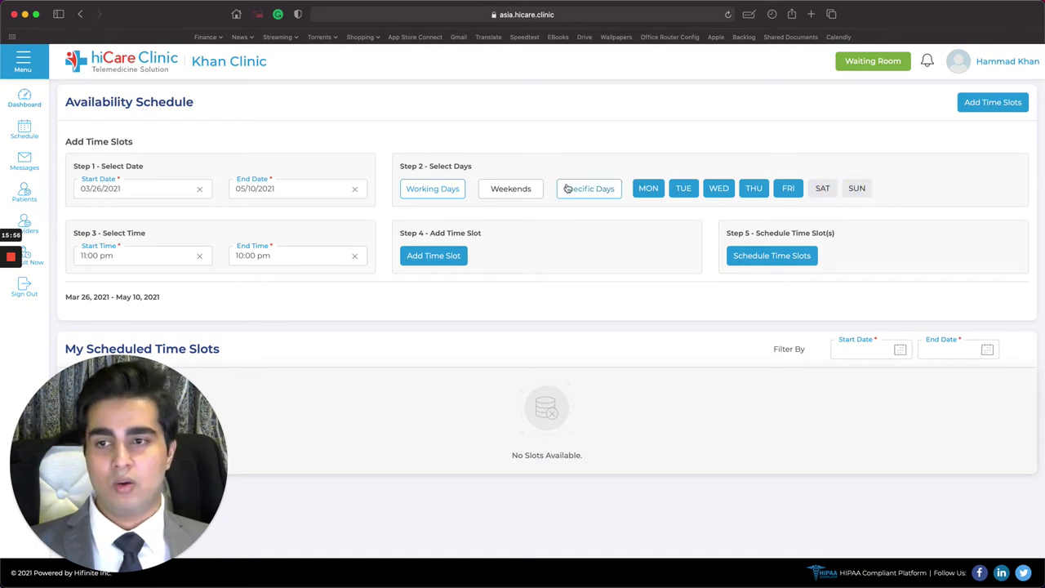
{"action": "left_click", "coordinate": [595, 195]}
{"action": "left_click", "coordinate": [647, 188]}
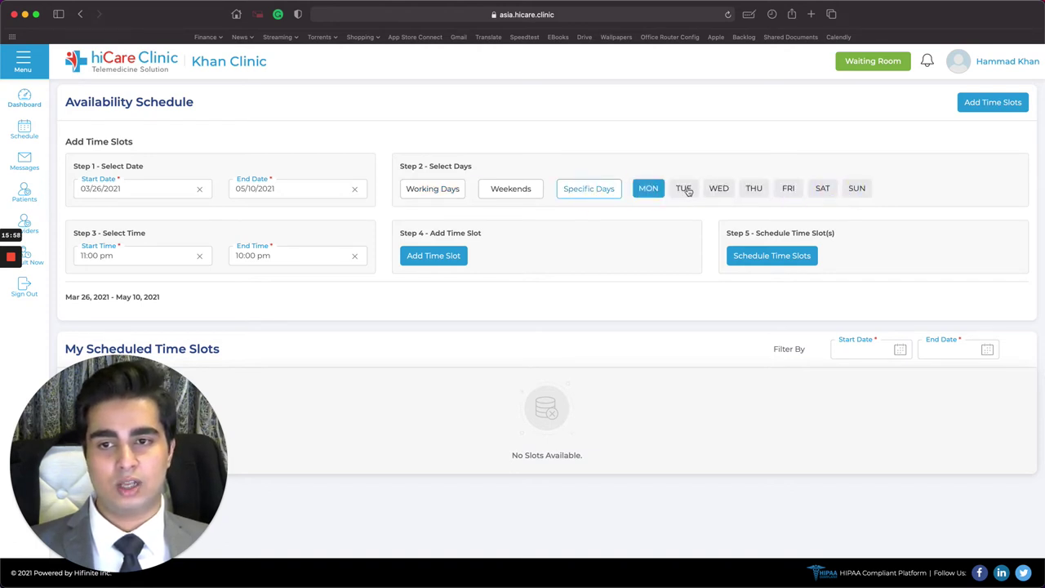
{"action": "left_click", "coordinate": [683, 188]}
{"action": "left_click", "coordinate": [719, 188]}
{"action": "left_click", "coordinate": [753, 189]}
{"action": "left_click", "coordinate": [788, 189]}
{"action": "left_click", "coordinate": [816, 190]}
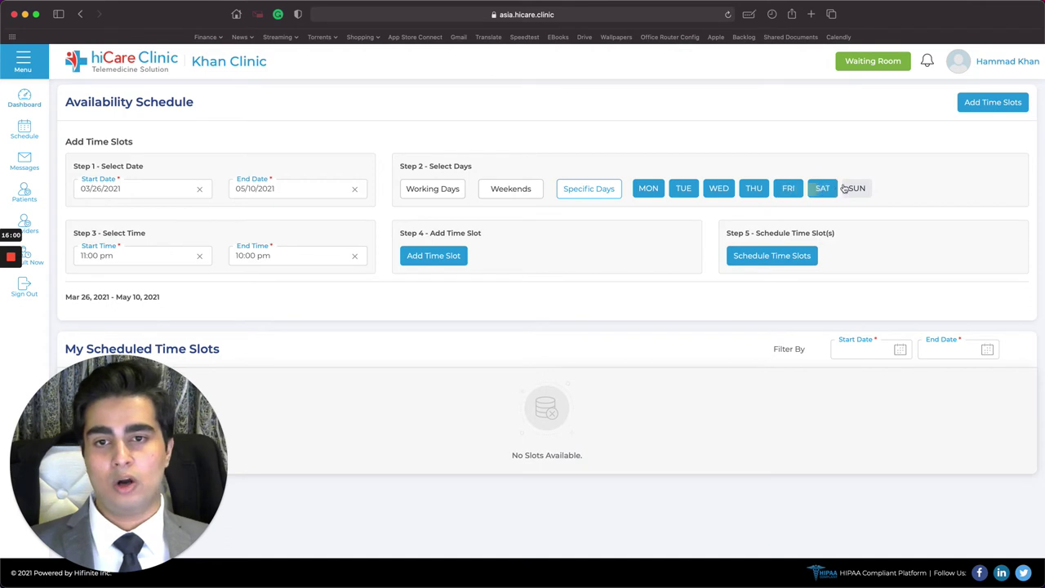
{"action": "left_click", "coordinate": [856, 189]}
- Adjust the selected days, then revert to Working Days and add the Mon–Fri 11:00 pm–10:00 pm slot
{"action": "left_click", "coordinate": [680, 188]}
{"action": "left_click", "coordinate": [732, 189]}
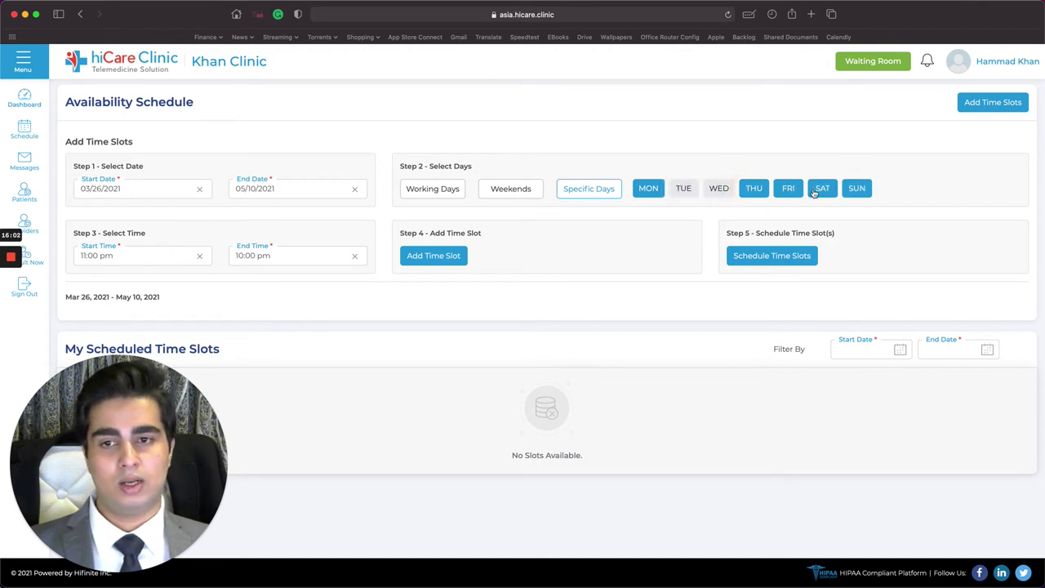
{"action": "left_click", "coordinate": [824, 189]}
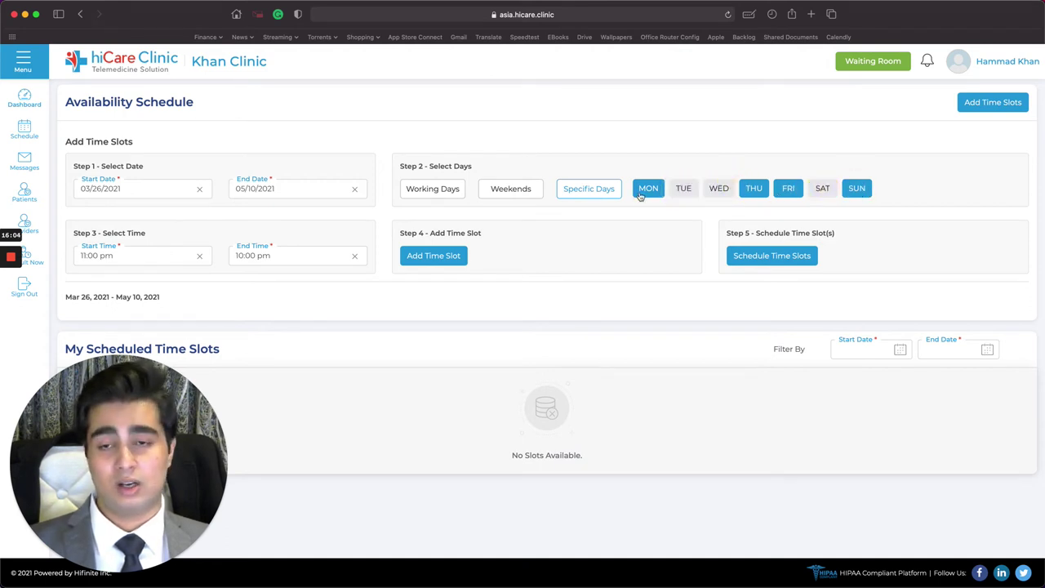
{"action": "left_click", "coordinate": [678, 191]}
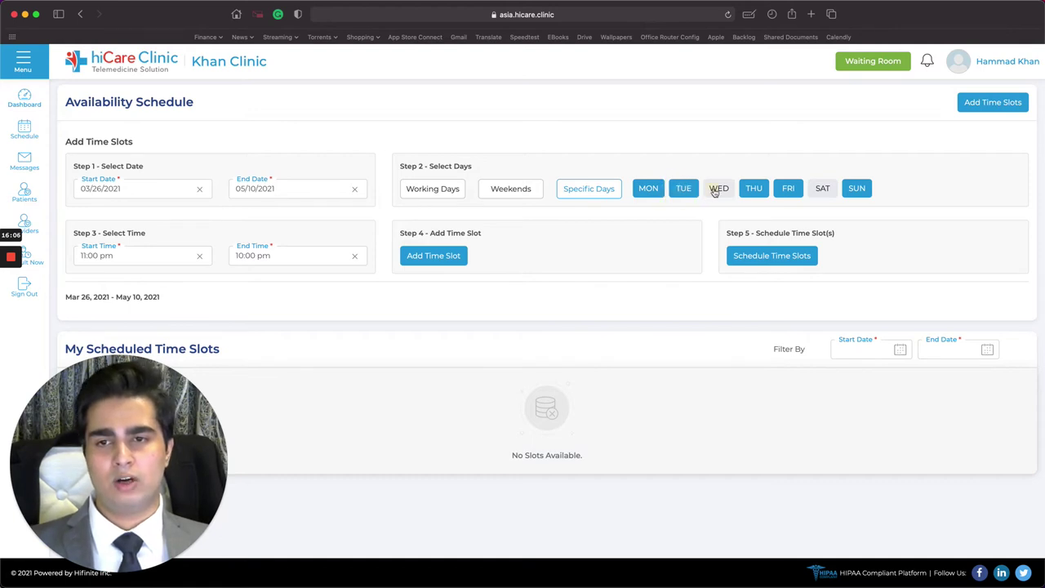
{"action": "left_click", "coordinate": [717, 189]}
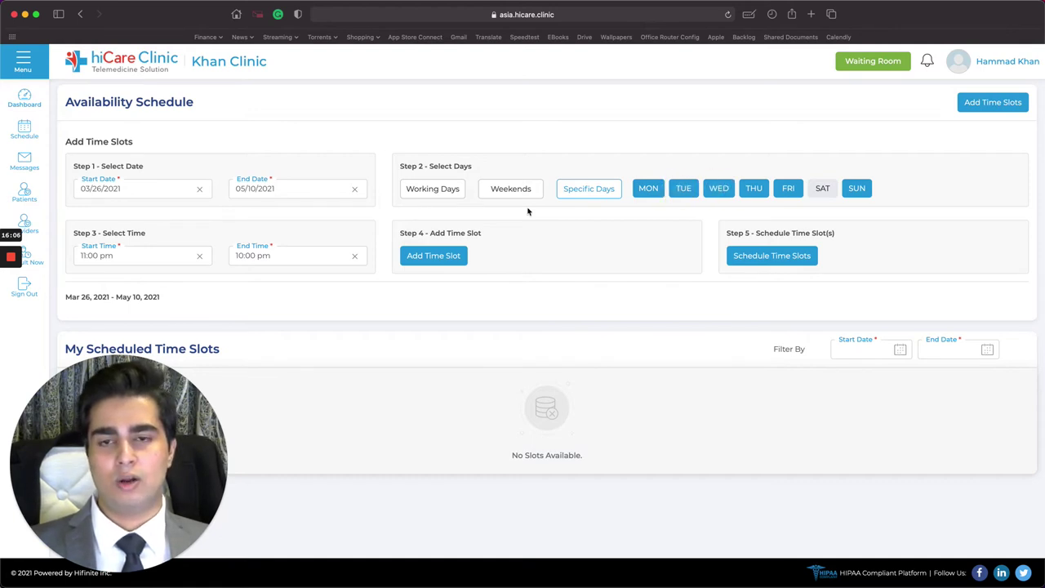
{"action": "left_click", "coordinate": [447, 194]}
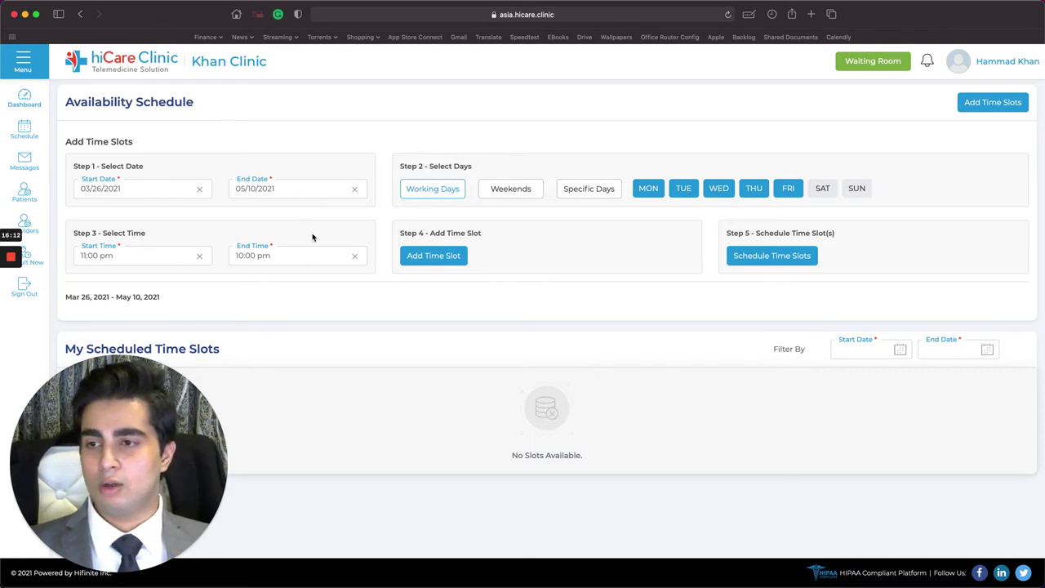
{"action": "left_click", "coordinate": [438, 257]}
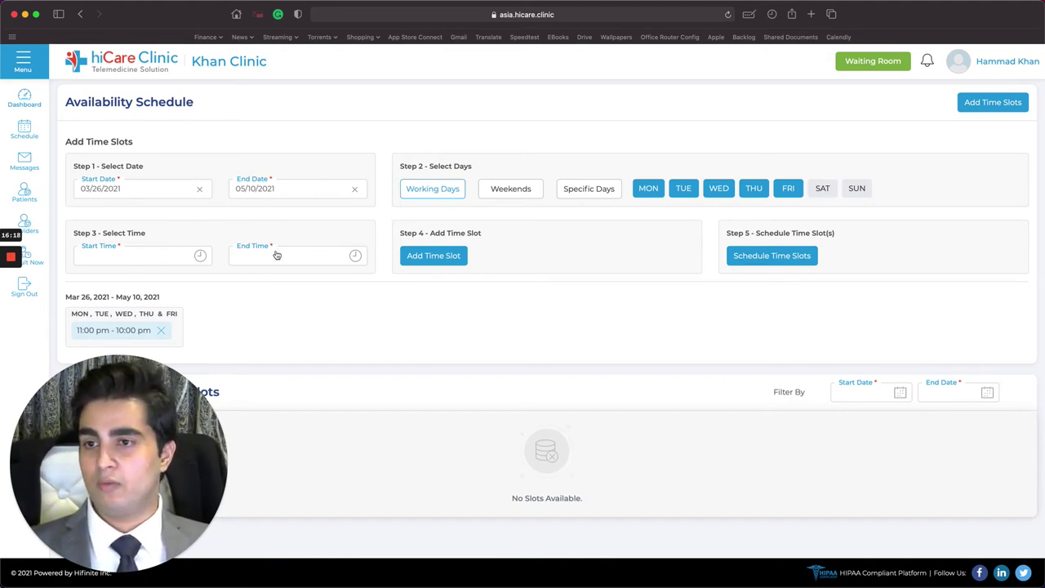
- Choose Weekends, set start 1:00 pm and end 6:00 pm, and add the slot
{"action": "left_click", "coordinate": [510, 196]}
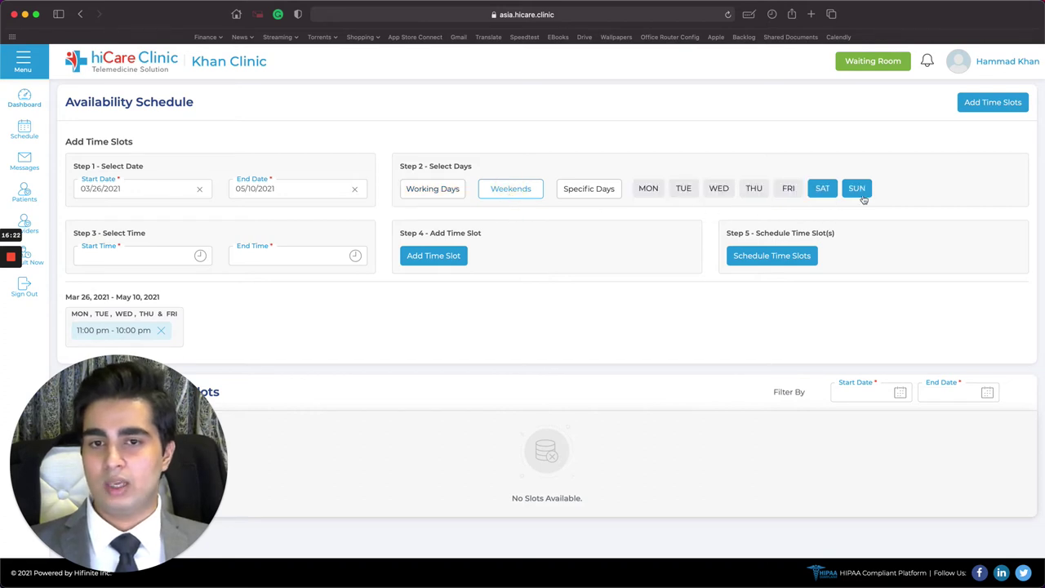
{"action": "left_click", "coordinate": [131, 260]}
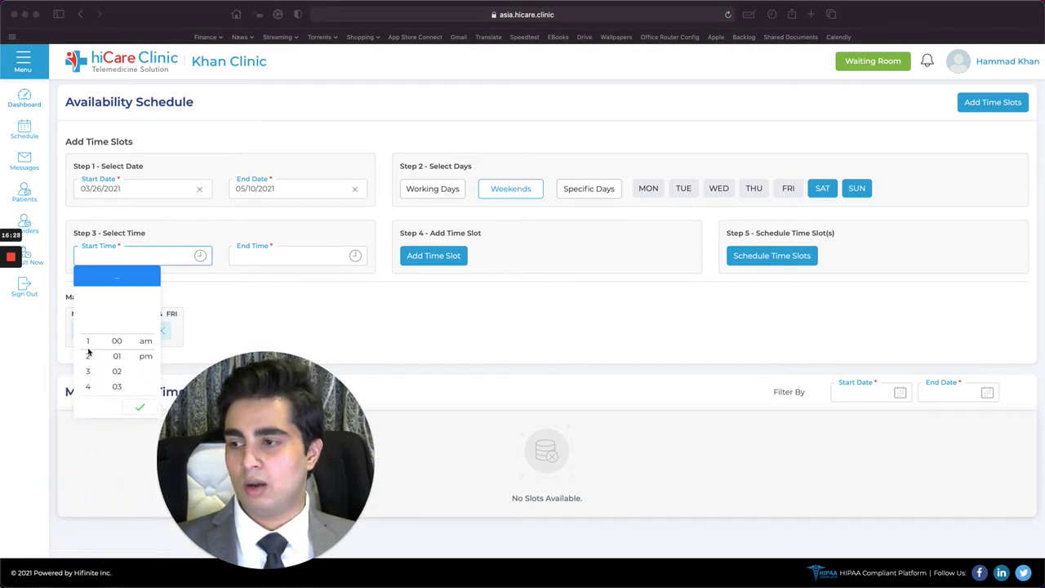
{"action": "left_click", "coordinate": [88, 342]}
{"action": "left_click", "coordinate": [145, 356]}
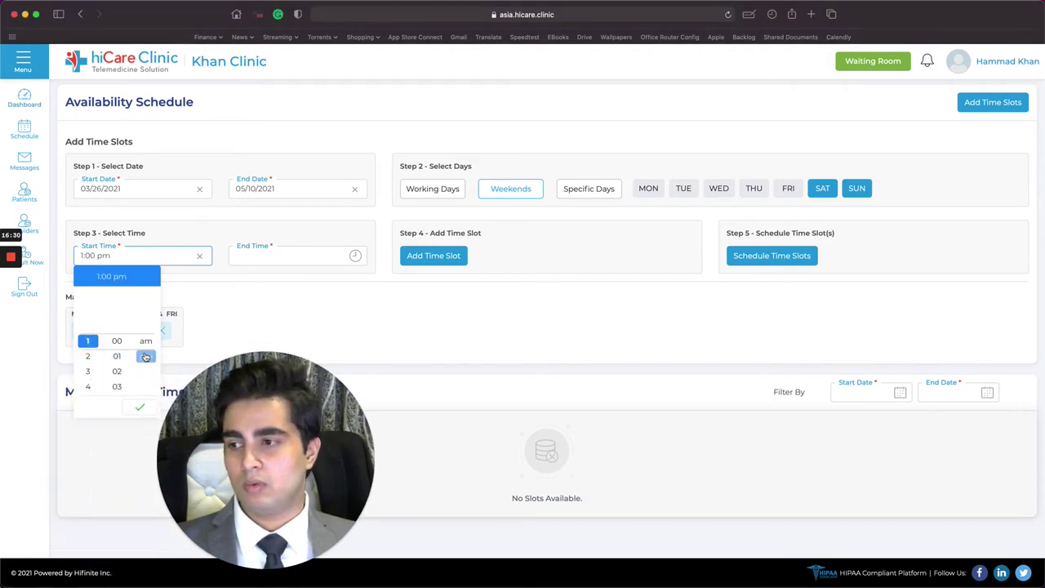
{"action": "left_click", "coordinate": [139, 406]}
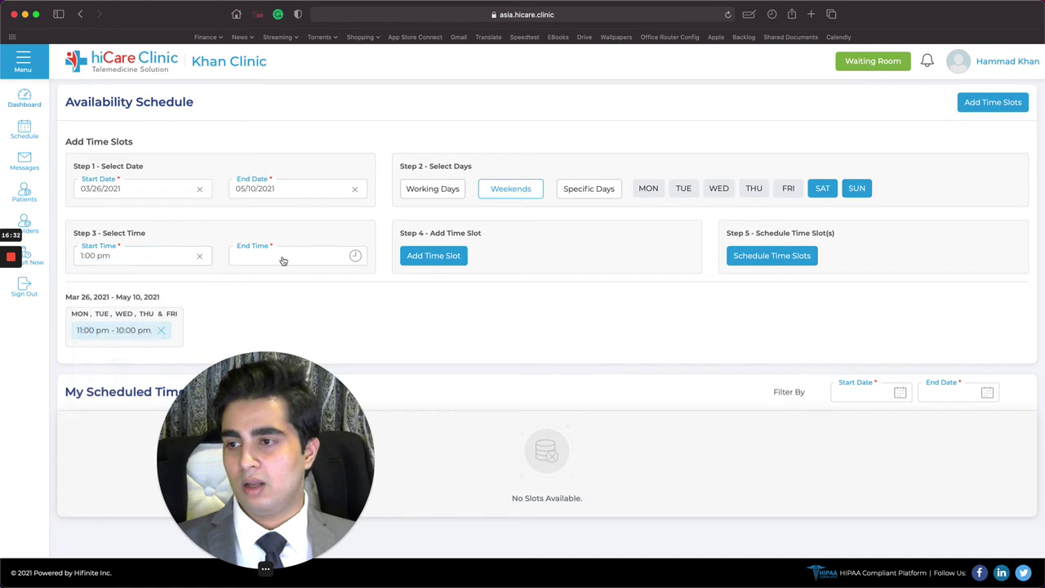
{"action": "left_click_drag", "start_coordinate": [257, 392], "coordinate": [107, 407]}
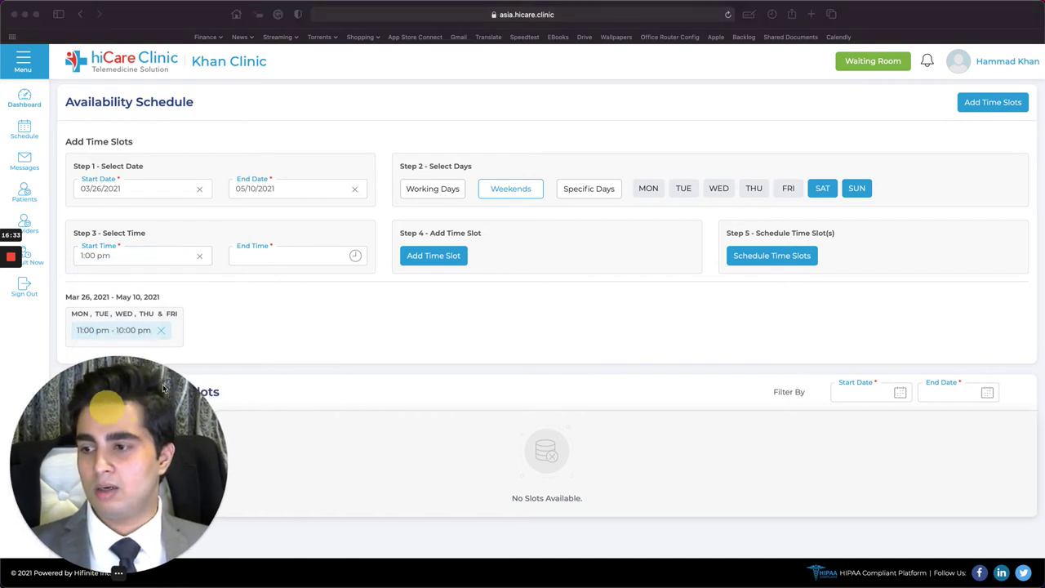
{"action": "left_click", "coordinate": [271, 258]}
{"action": "left_click", "coordinate": [311, 264]}
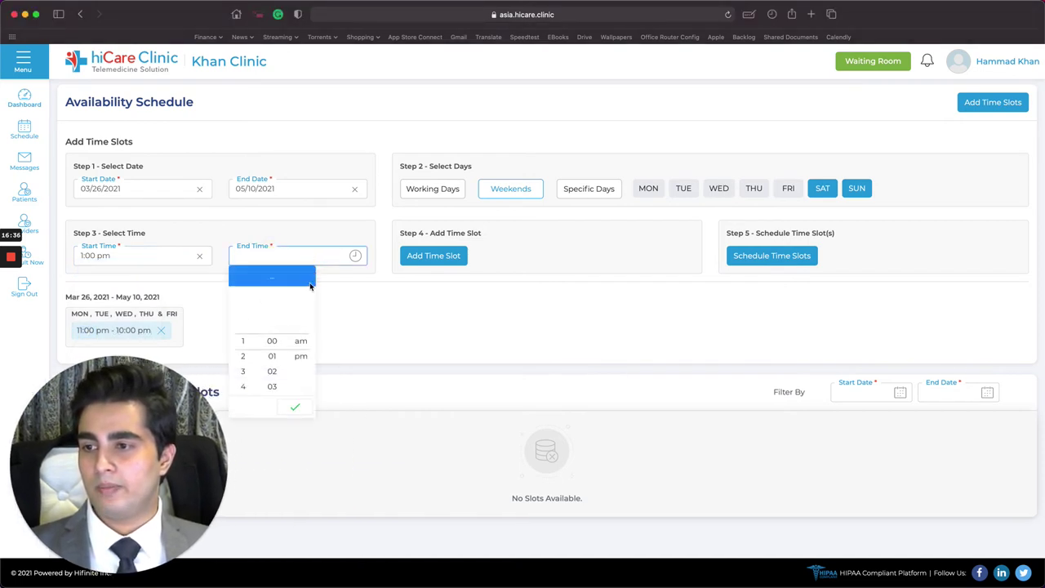
{"action": "left_click", "coordinate": [245, 367]}
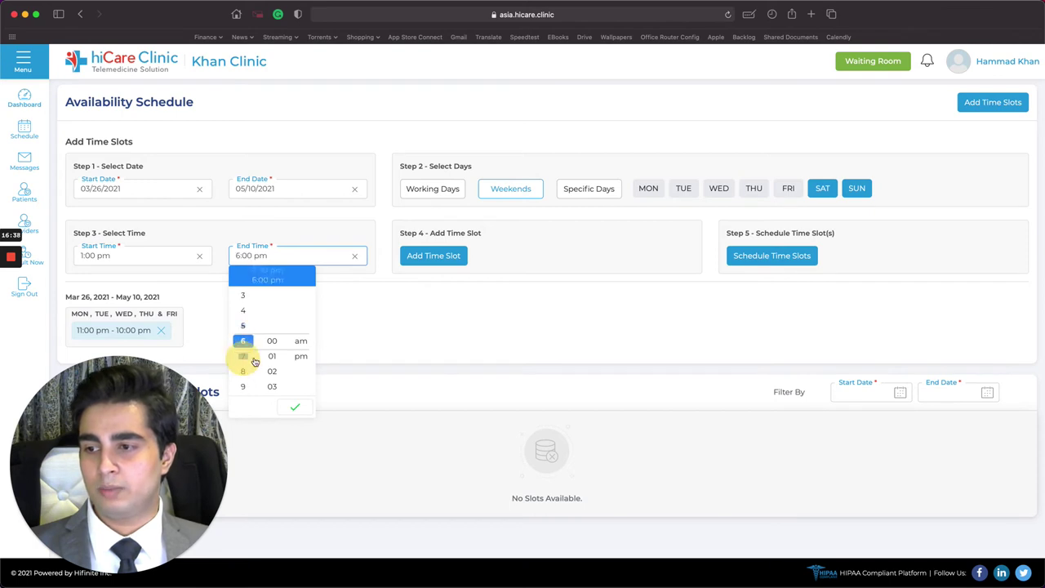
{"action": "left_click", "coordinate": [293, 408]}
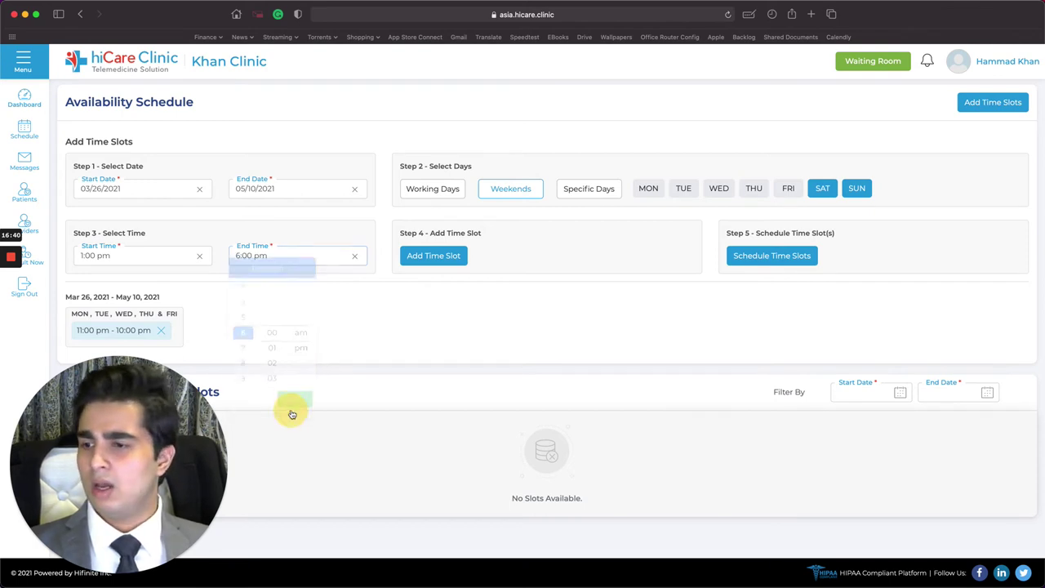
{"action": "left_click", "coordinate": [450, 256]}
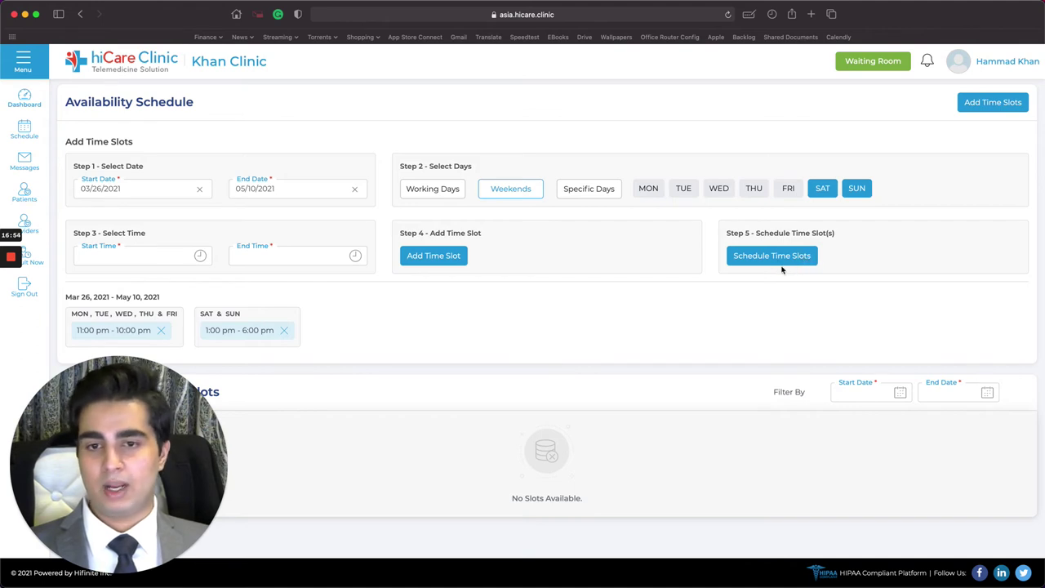
- Schedule the pending slots, which raises an overlapping-slot warning
{"action": "left_click", "coordinate": [804, 256]}
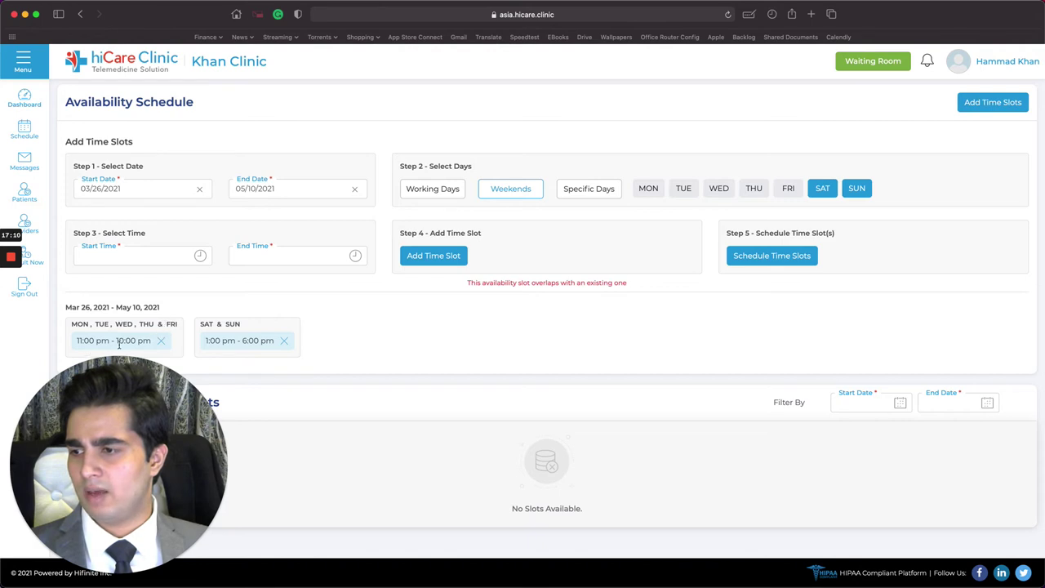
- Remove the overlapping weekday slot and set Working Days with an 11:00 am start
{"action": "left_click", "coordinate": [162, 341]}
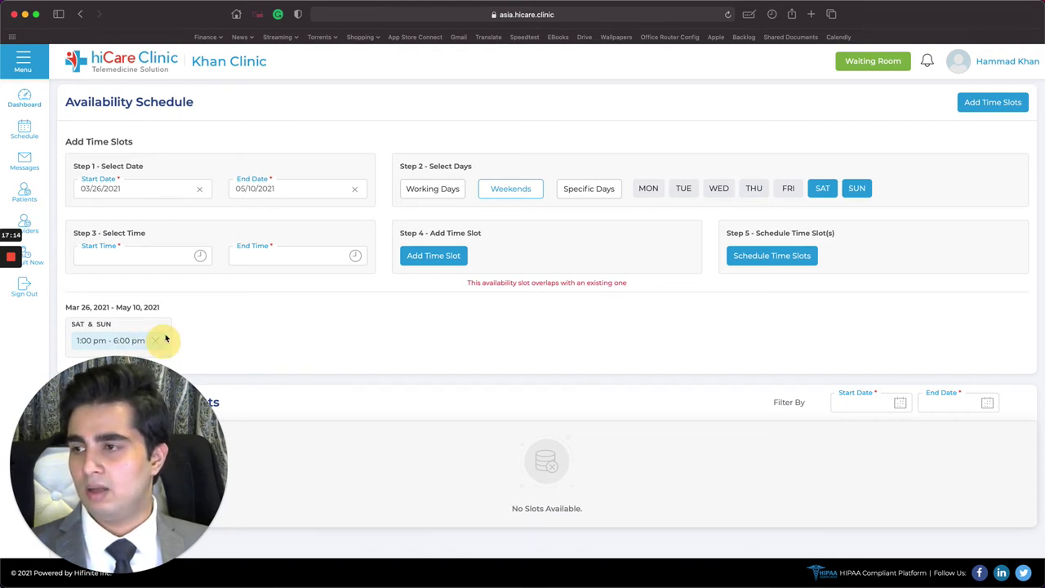
{"action": "left_click", "coordinate": [431, 189]}
{"action": "left_click", "coordinate": [170, 255]}
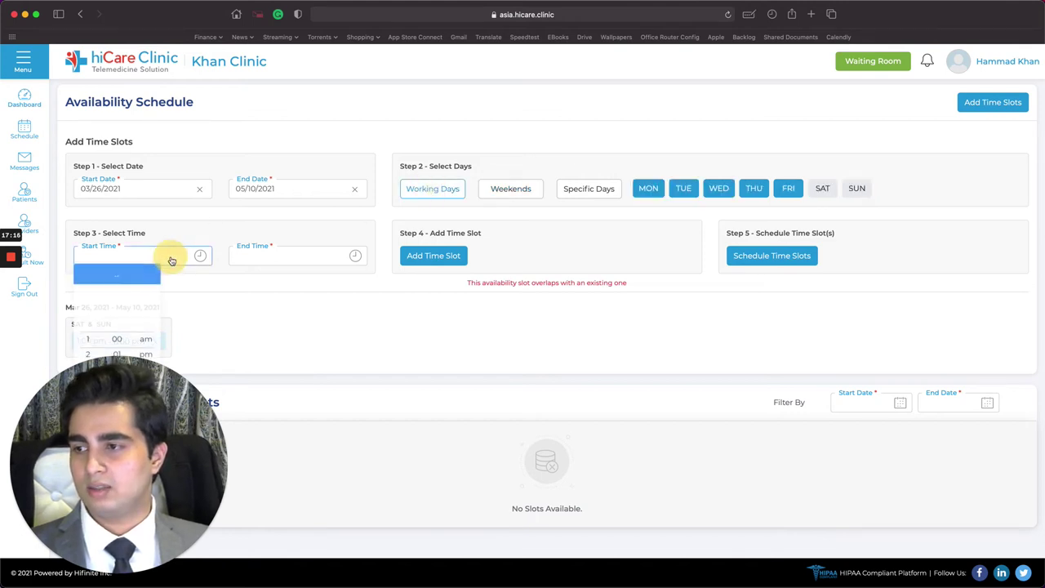
{"action": "left_click", "coordinate": [89, 338]}
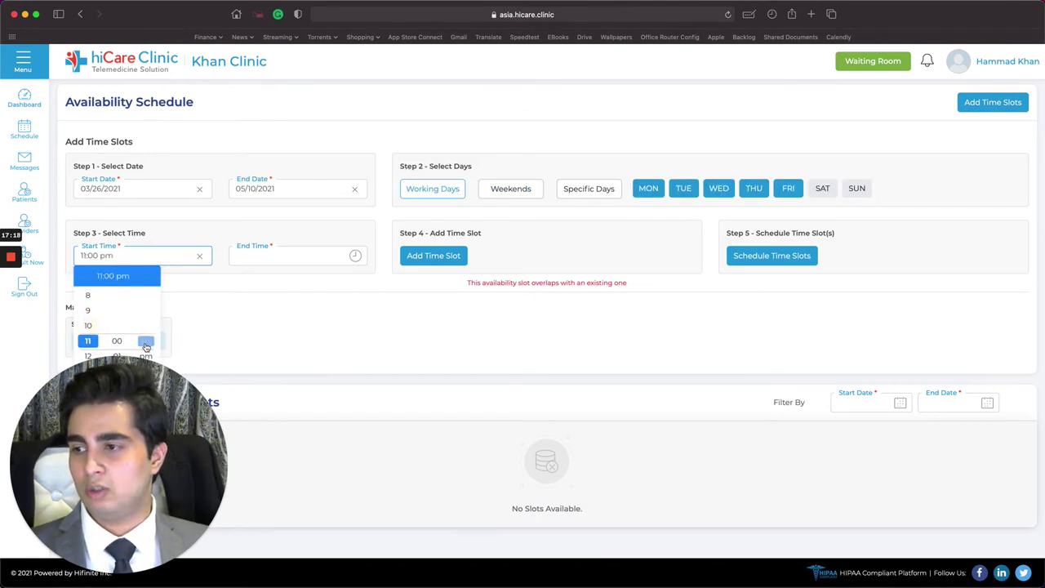
{"action": "left_click", "coordinate": [139, 405]}
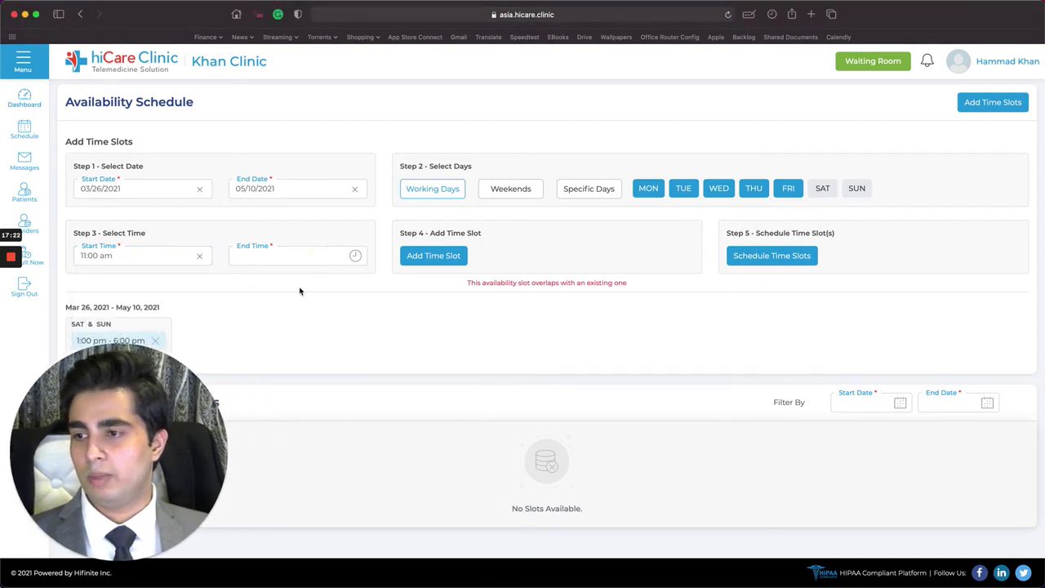
- Set a 10:00 pm end time, add the weekday slot, and schedule both slots
{"action": "left_click", "coordinate": [286, 259]}
{"action": "left_click", "coordinate": [242, 309]}
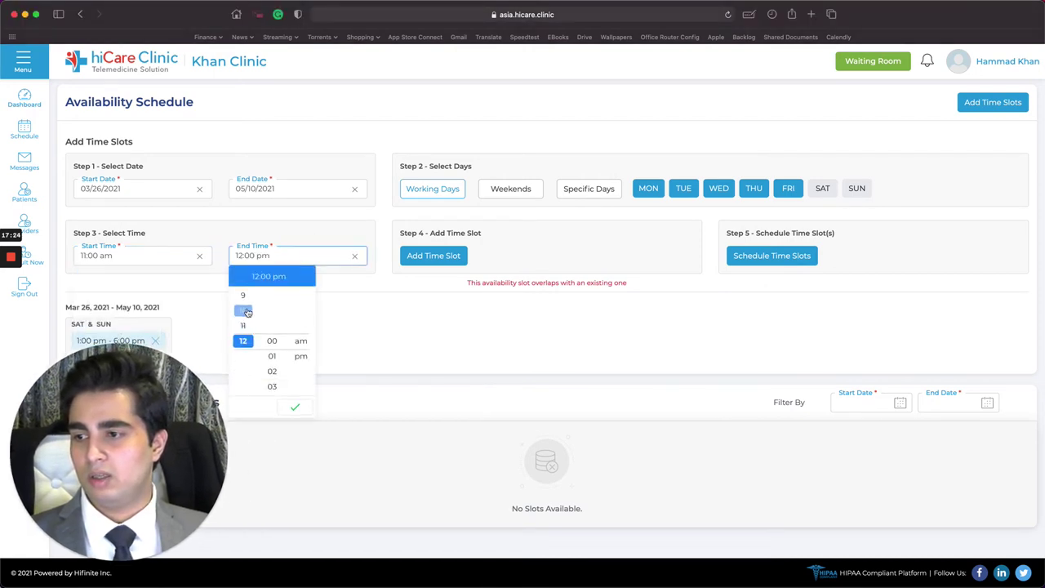
{"action": "left_click", "coordinate": [299, 353]}
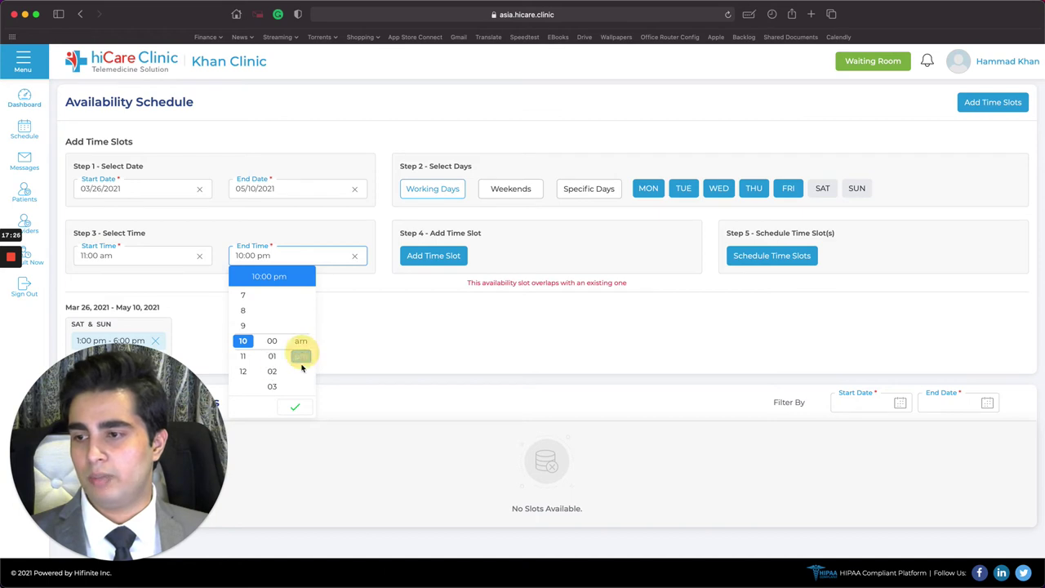
{"action": "left_click", "coordinate": [295, 406]}
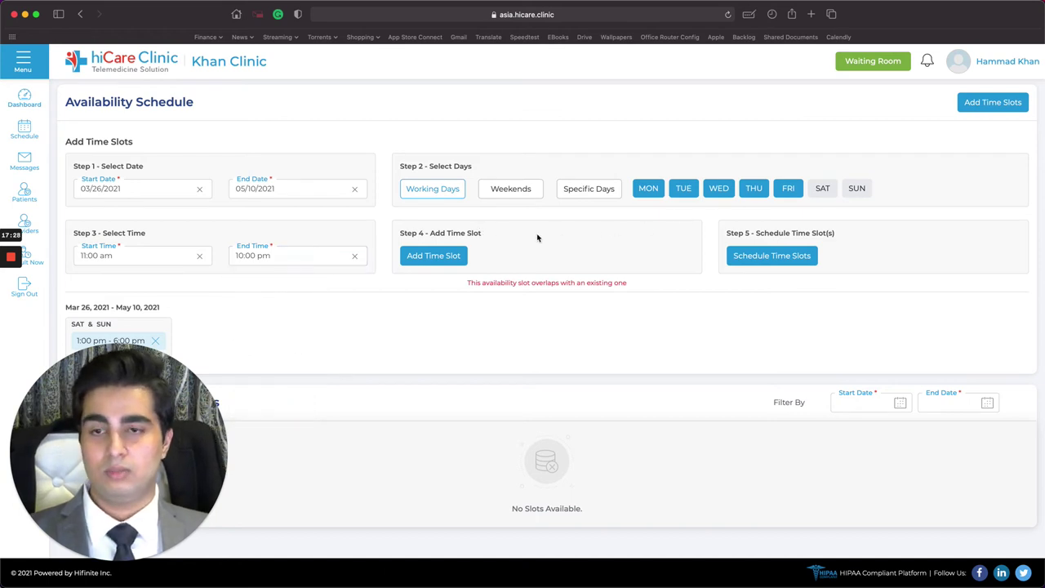
{"action": "left_click", "coordinate": [437, 255]}
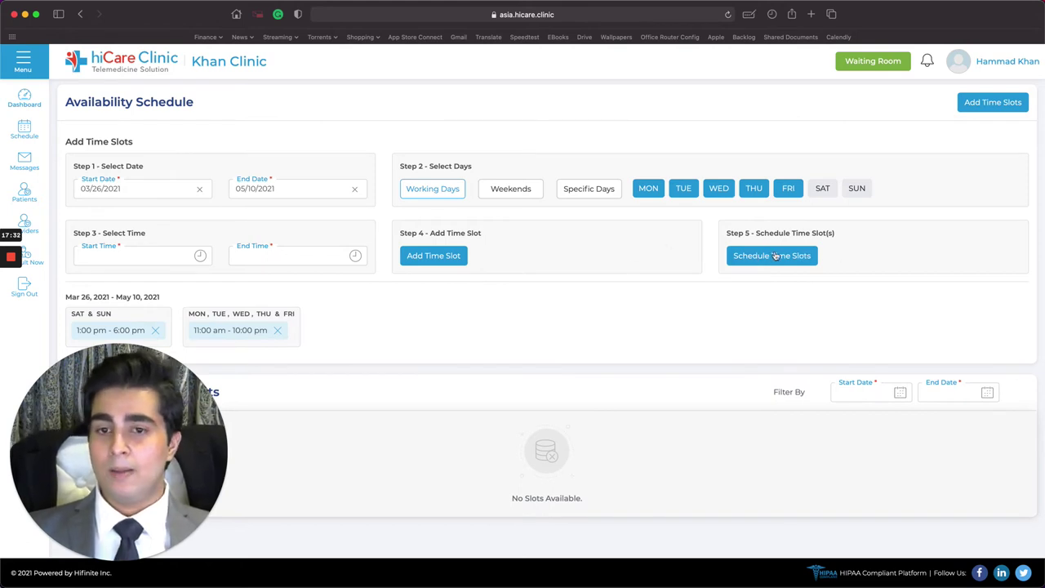
{"action": "left_click", "coordinate": [800, 255]}
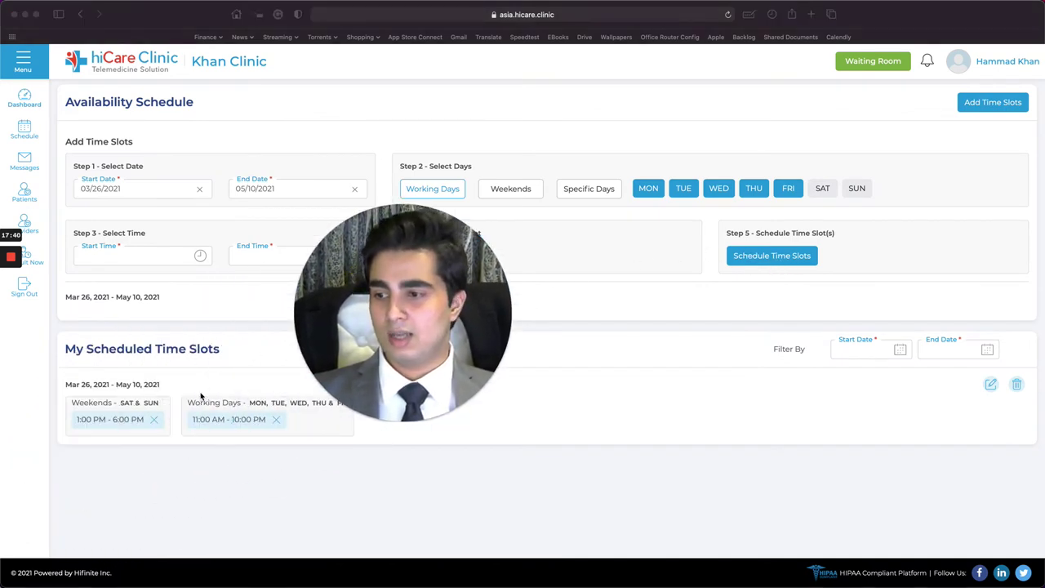
- Check the Weekends 1:00 PM–6:00 PM and Working Days 11:00 AM–10:00 PM entries under My Scheduled Time Slots
{"action": "mouse_move", "coordinate": [416, 351]}
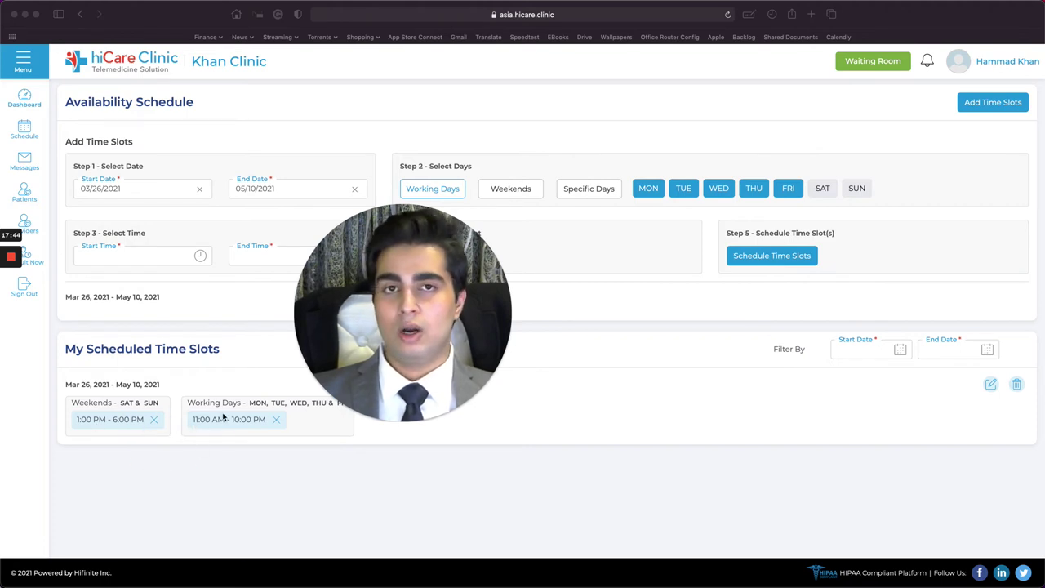
{"action": "mouse_move", "coordinate": [377, 335]}
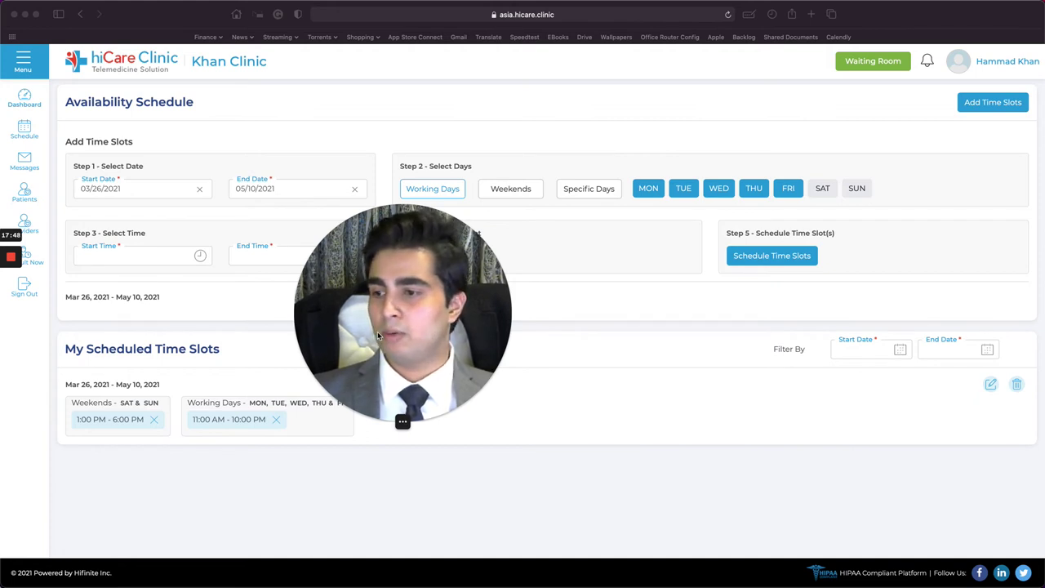
{"action": "left_click_drag", "start_coordinate": [377, 336], "coordinate": [96, 485]}
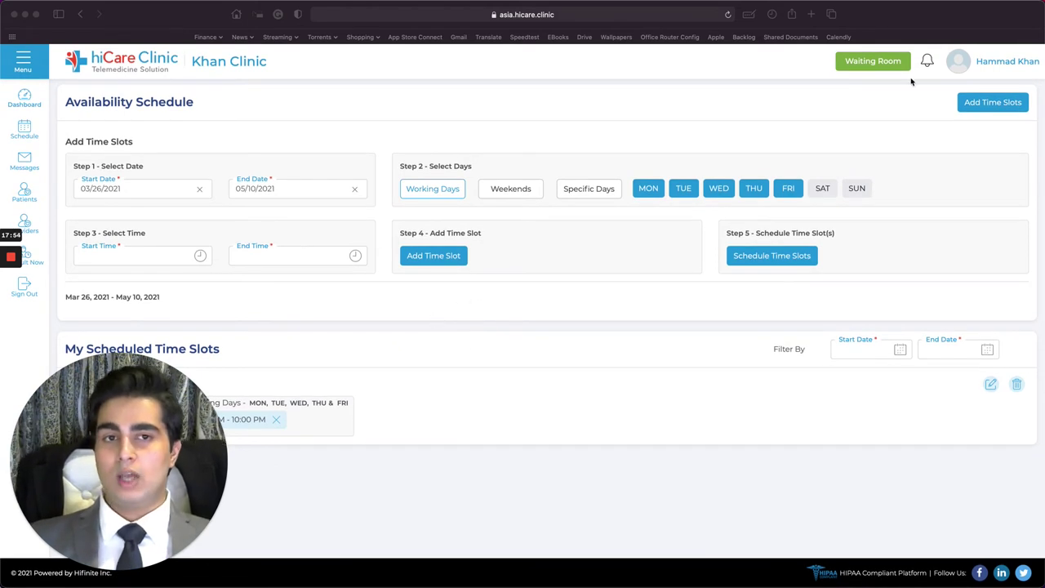
- Go to the Dashboard and open View Profile from the avatar menu
{"action": "left_click", "coordinate": [25, 99]}
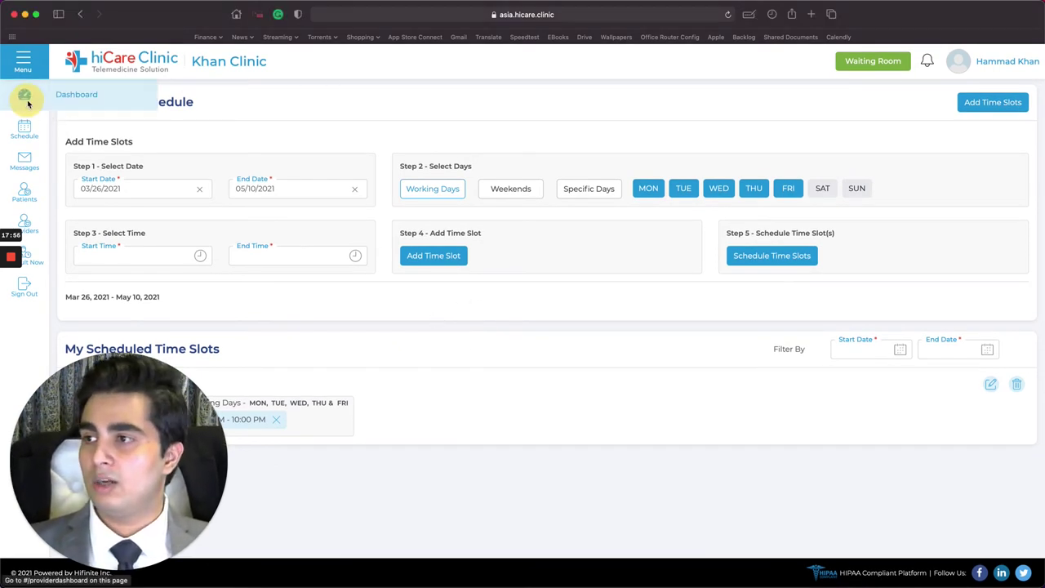
{"action": "left_click", "coordinate": [26, 104]}
{"action": "left_click", "coordinate": [963, 65]}
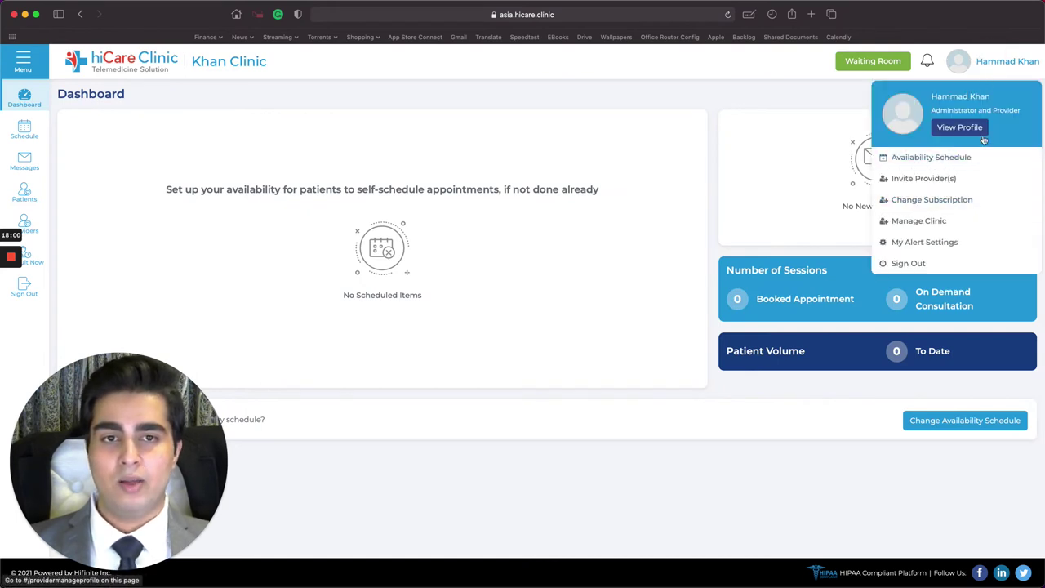
{"action": "left_click", "coordinate": [959, 127]}
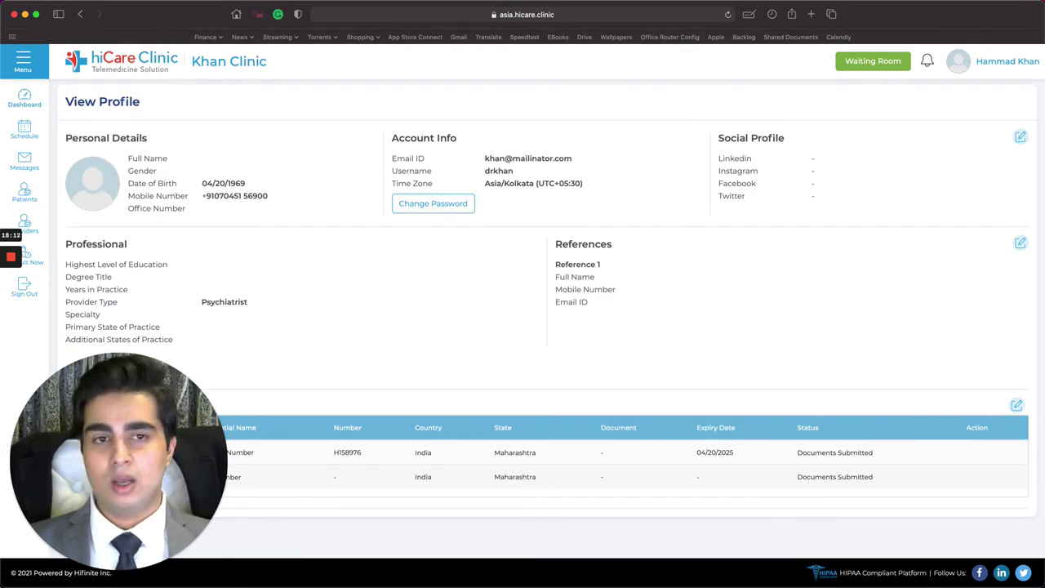
- Edit the profile with title Dr., gender Male, and the office phone number
{"action": "left_click", "coordinate": [1021, 138]}
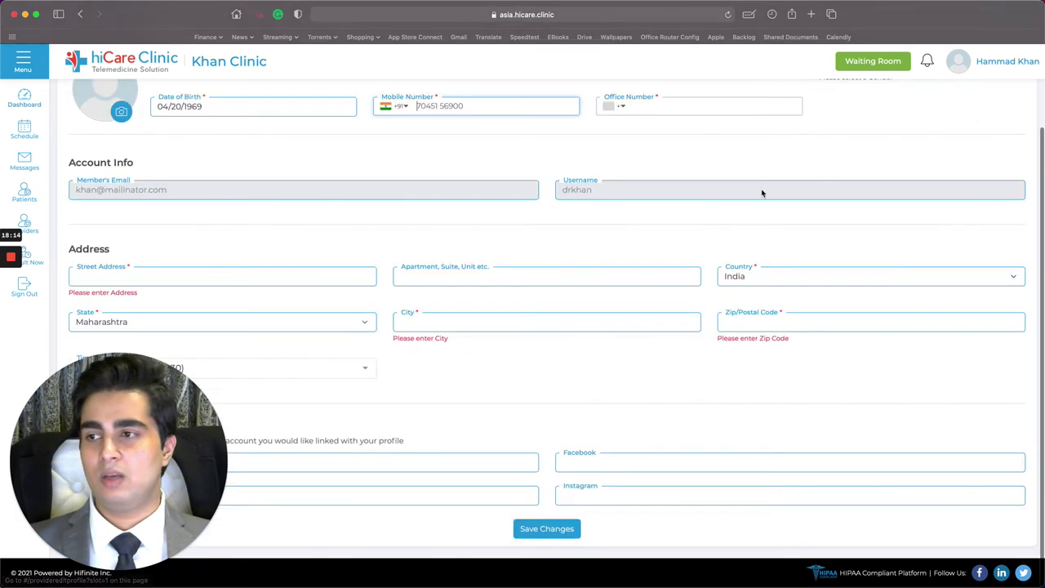
{"action": "scroll", "coordinate": [426, 133], "scroll_direction": "up", "scroll_amount": 3}
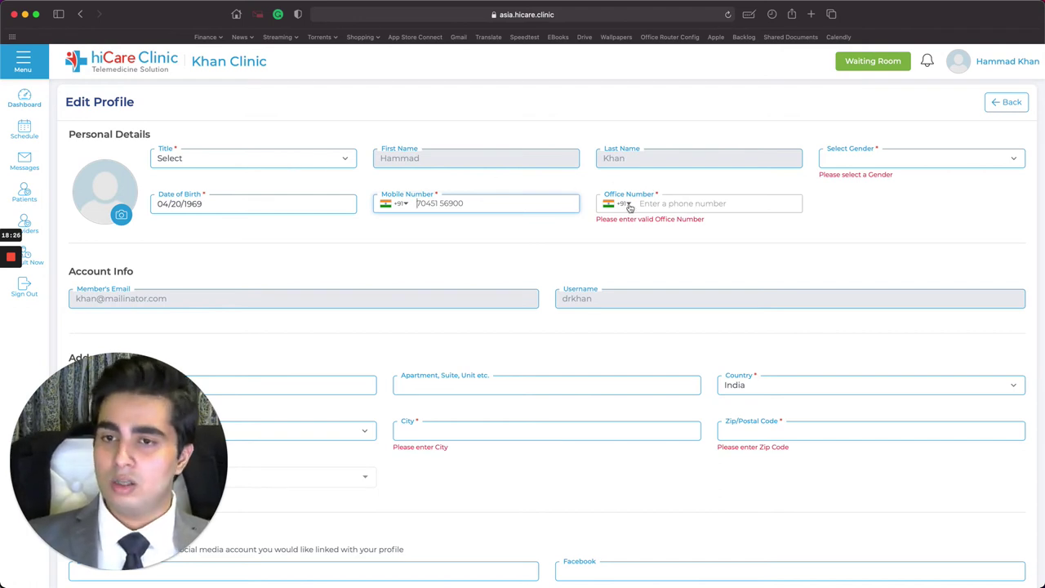
{"action": "left_click", "coordinate": [234, 157]}
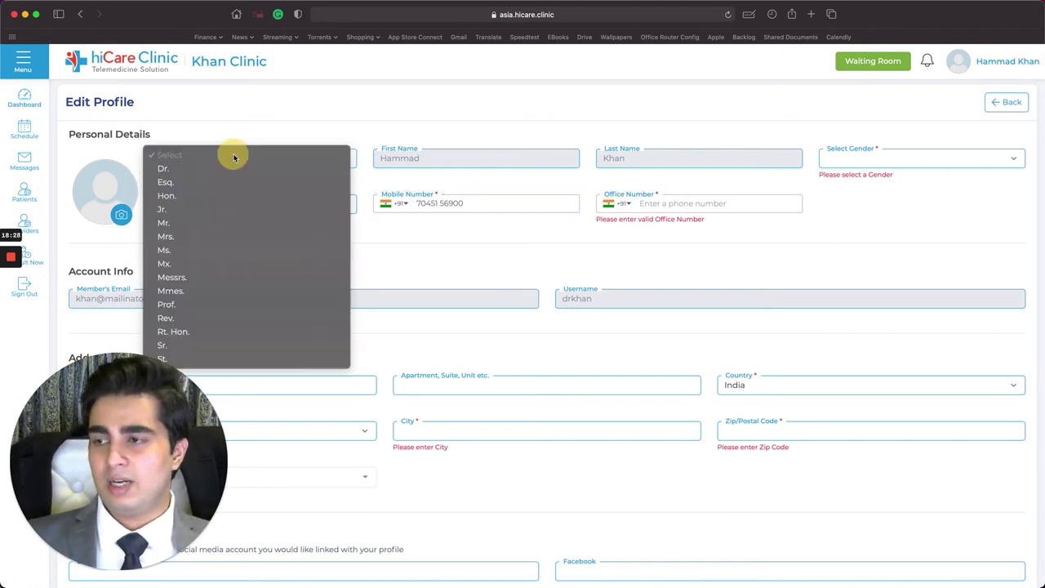
{"action": "left_click", "coordinate": [220, 170]}
{"action": "left_click", "coordinate": [929, 162]}
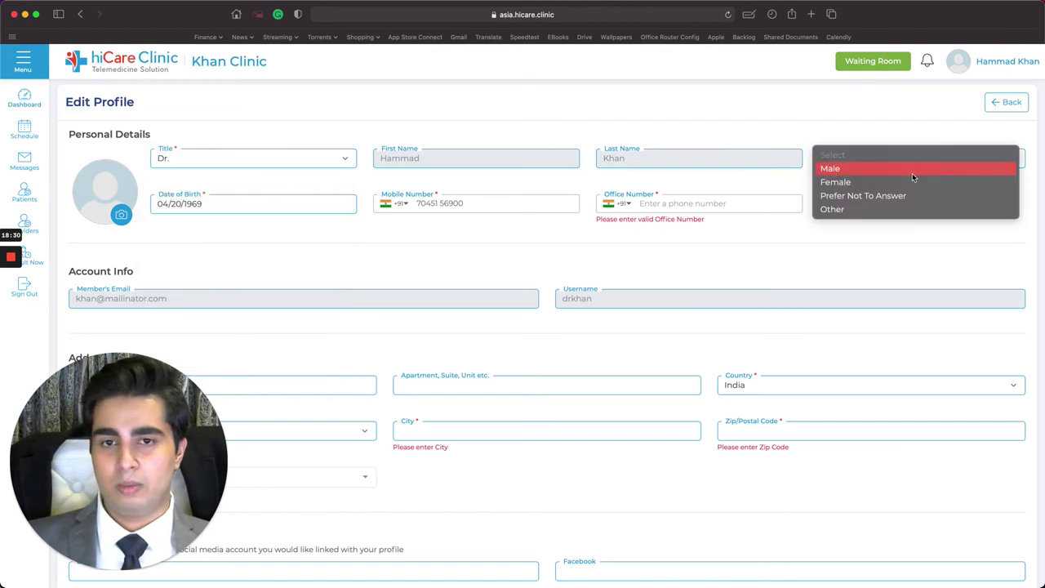
{"action": "left_click", "coordinate": [912, 169]}
{"action": "left_click", "coordinate": [701, 190]}
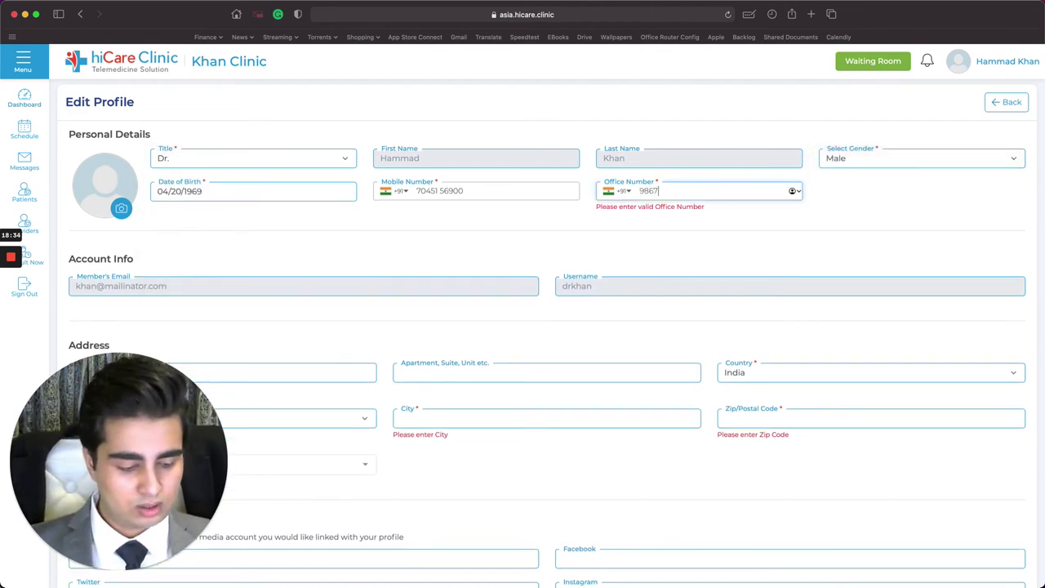
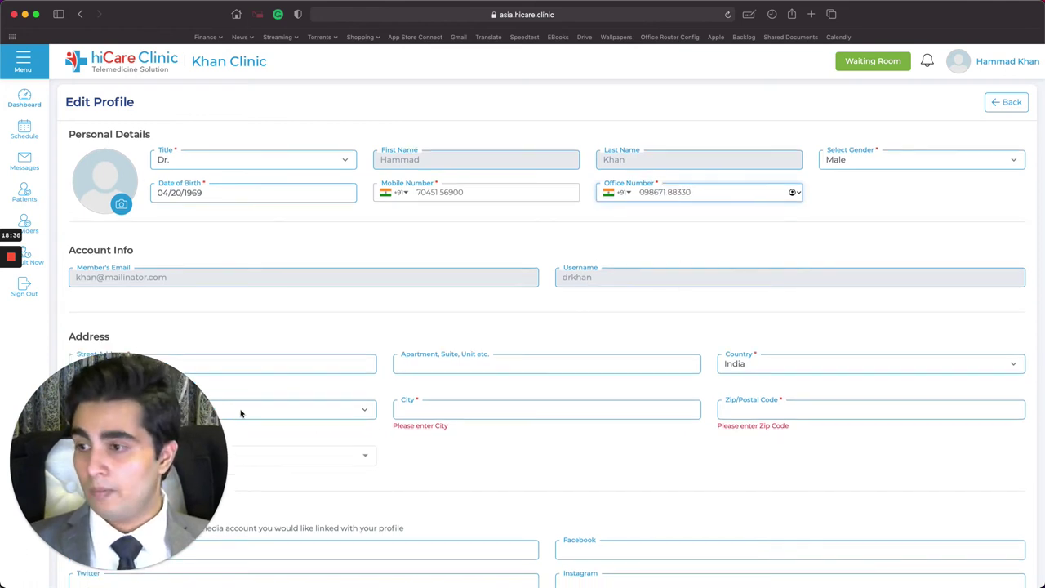
- Fill in the street address, city and postal code fields
{"action": "scroll", "coordinate": [240, 413], "scroll_direction": "down", "scroll_amount": 2}
{"action": "left_click", "coordinate": [185, 279]}
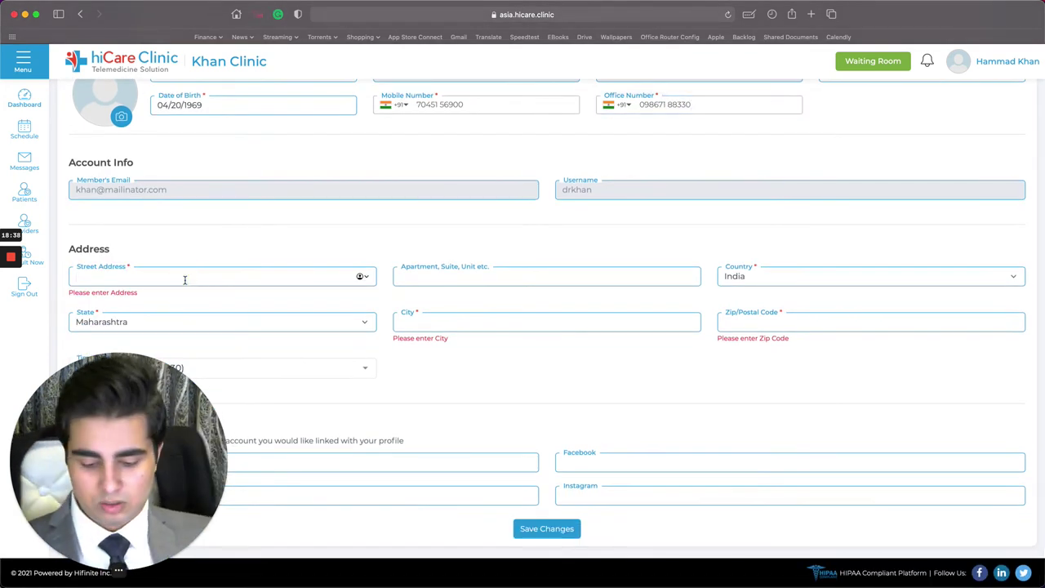
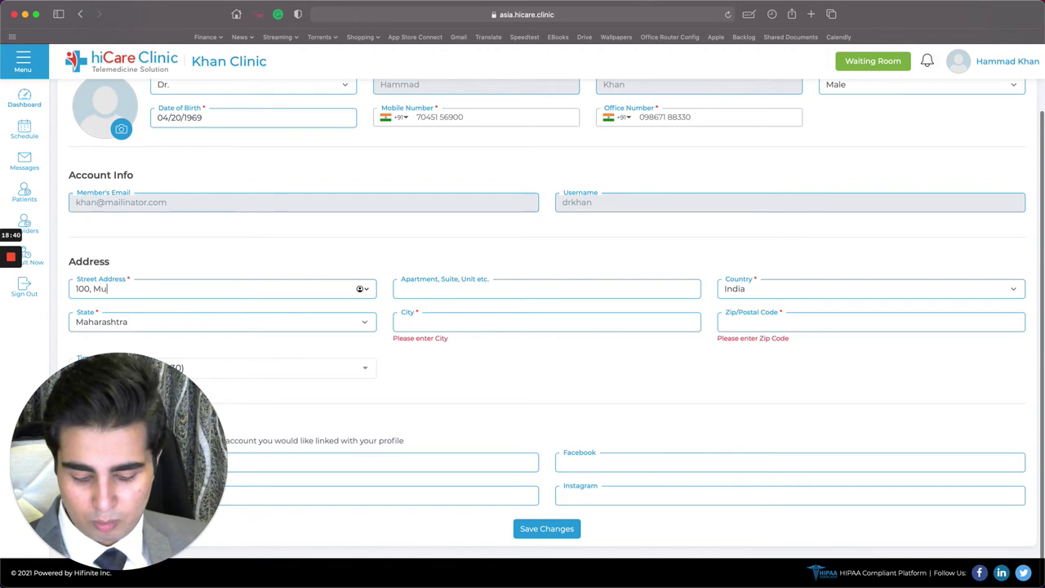
{"action": "key", "text": "Tab"}
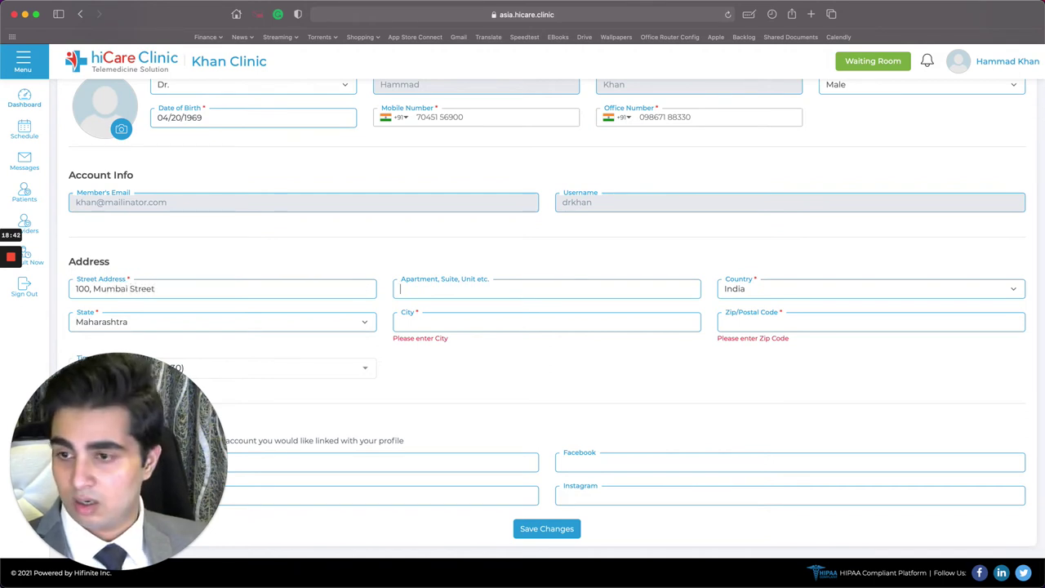
{"action": "left_click", "coordinate": [507, 324]}
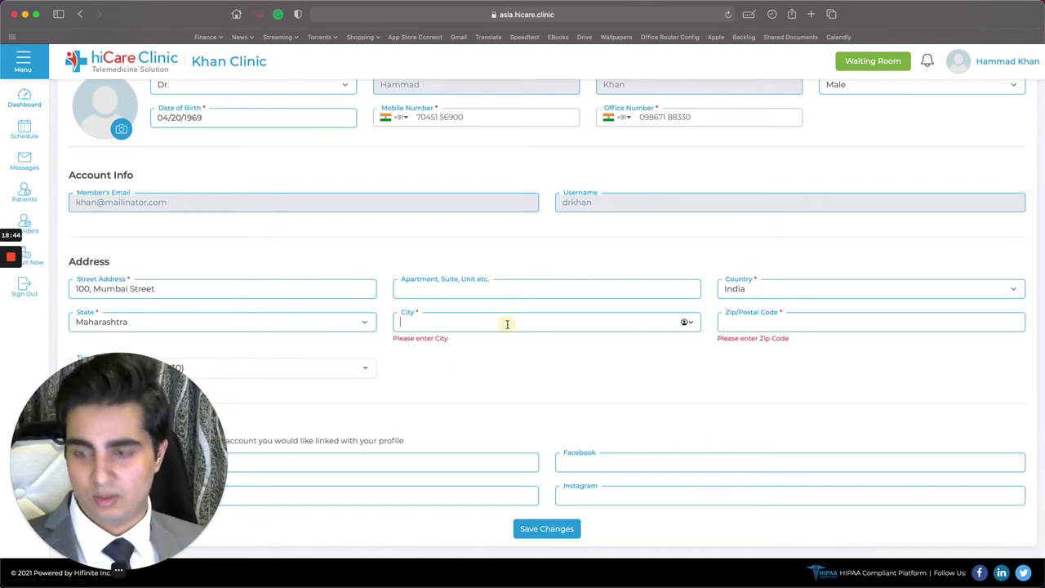
{"action": "type", "text": "Mumbai"}
{"action": "key", "text": "Tab"}
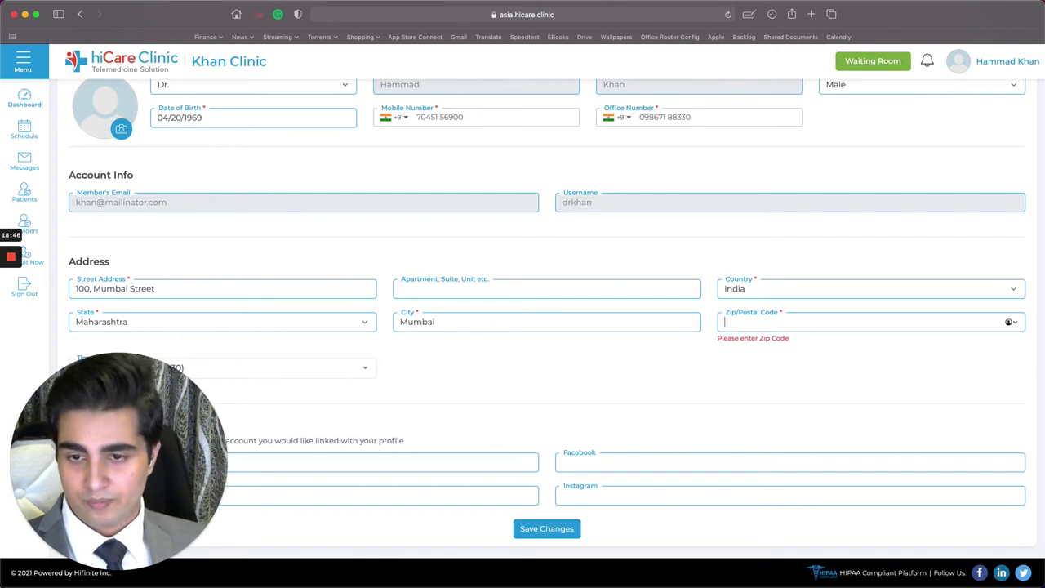
{"action": "type", "text": "4000"}
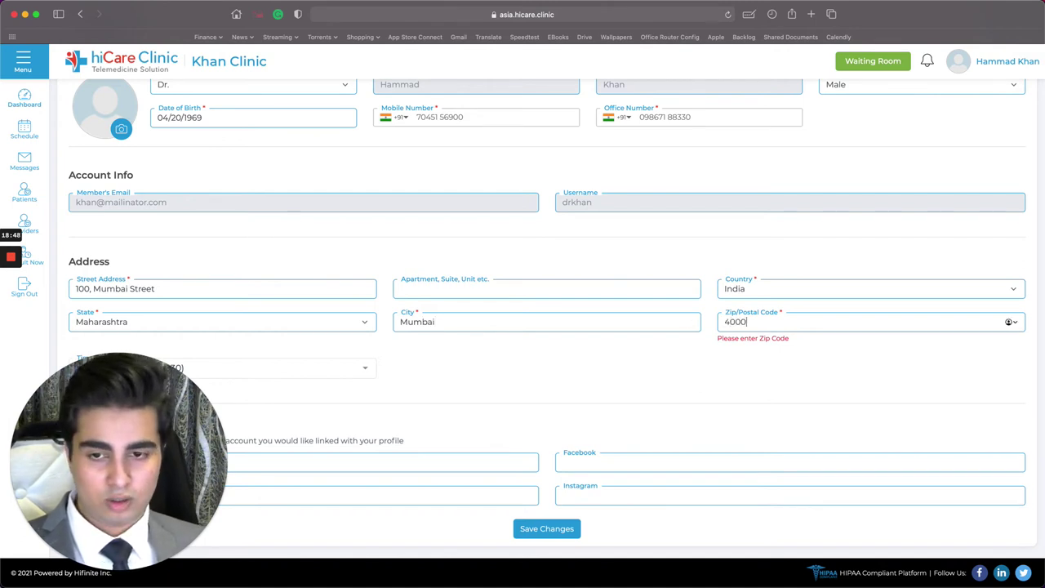
{"action": "type", "text": "01"}
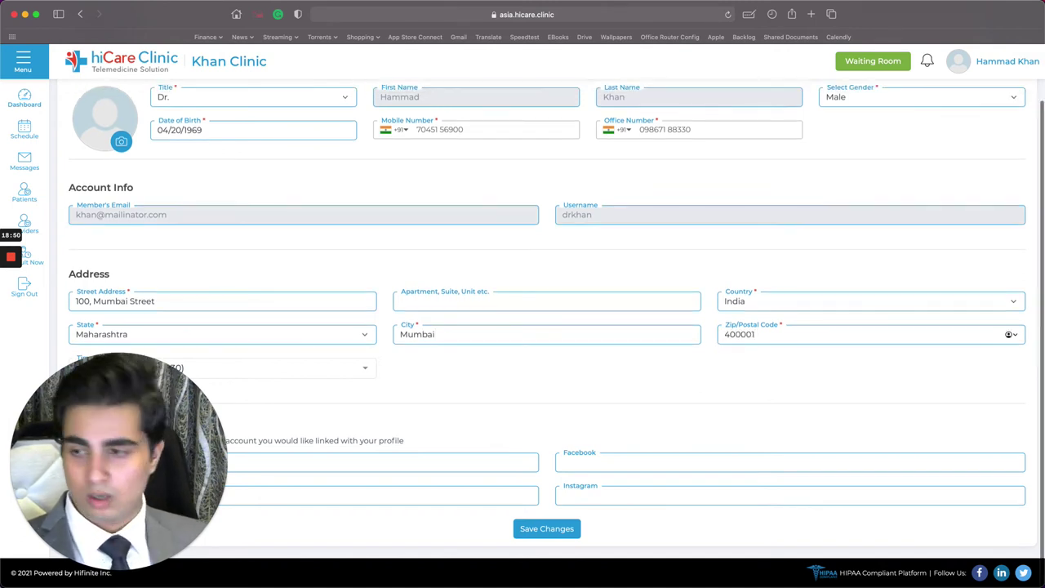
{"action": "scroll", "coordinate": [427, 270], "scroll_direction": "up", "scroll_amount": 2}
{"action": "scroll", "coordinate": [286, 334], "scroll_direction": "down", "scroll_amount": 2}
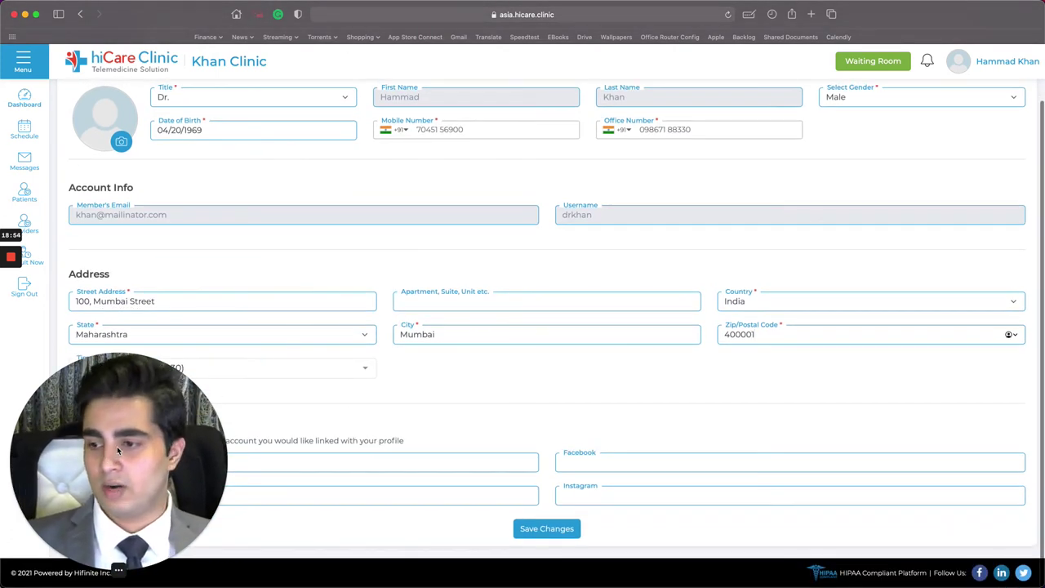
{"action": "left_click_drag", "start_coordinate": [117, 446], "coordinate": [174, 303]}
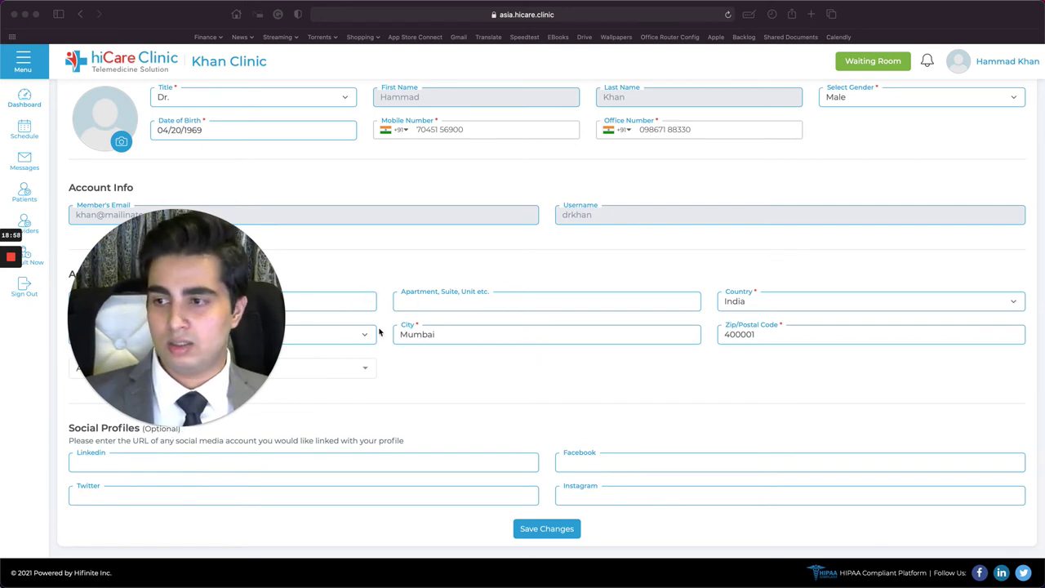
{"action": "left_click", "coordinate": [563, 530]}
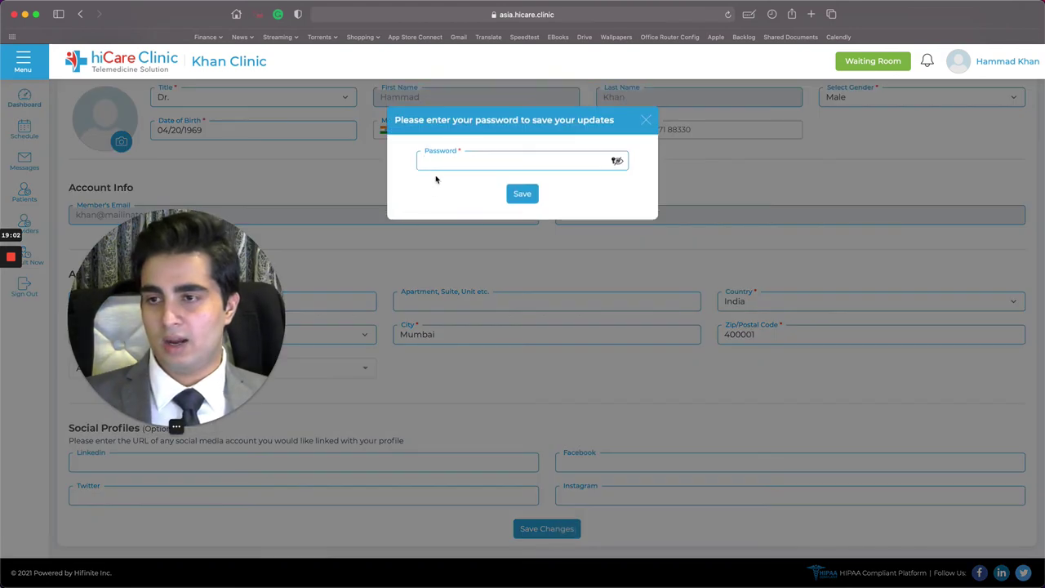
{"action": "type", "text": "*********"}
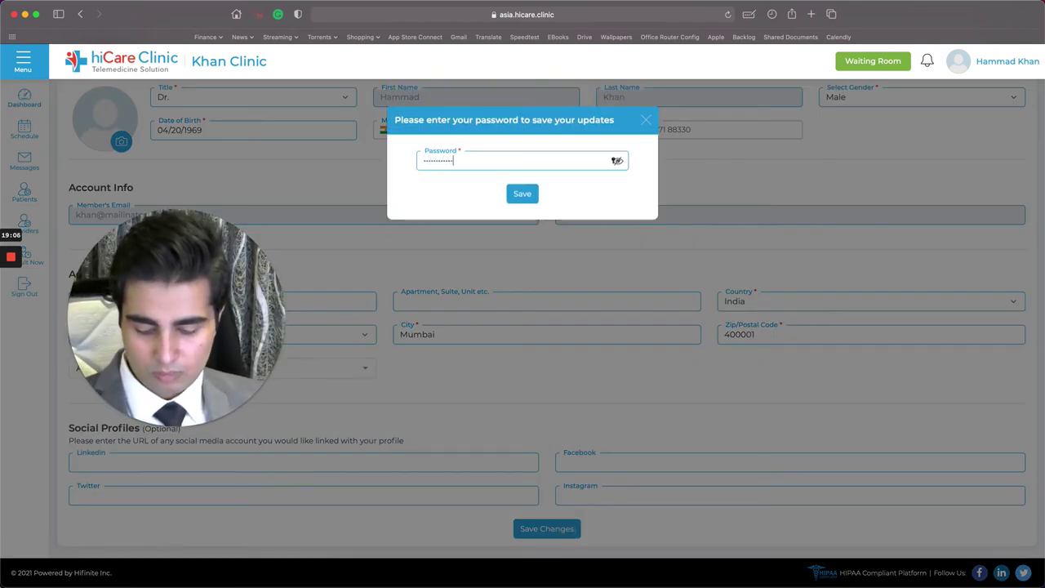
{"action": "left_click", "coordinate": [523, 193]}
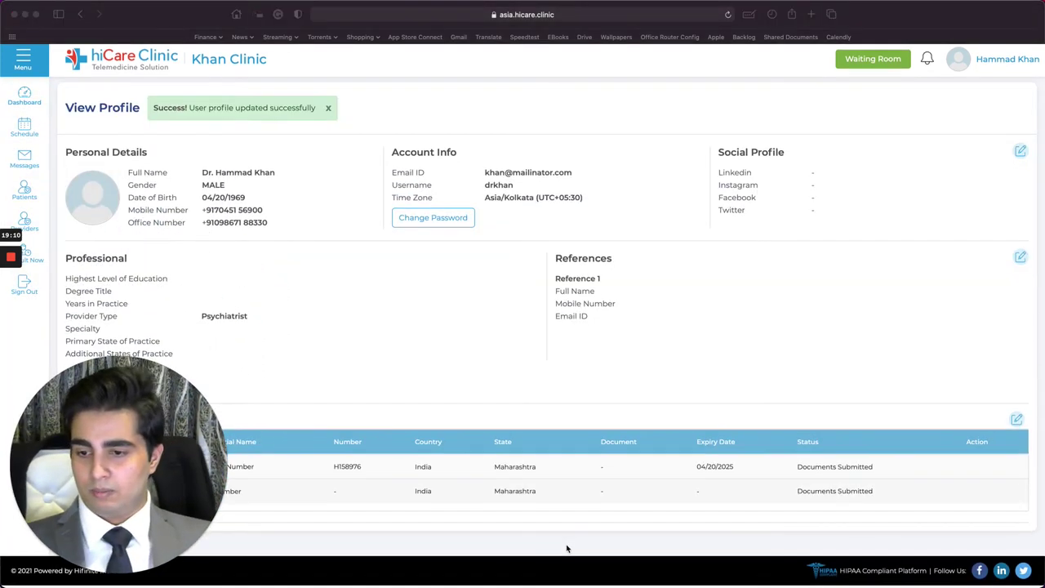
{"action": "scroll", "coordinate": [445, 417], "scroll_direction": "down", "scroll_amount": 1}
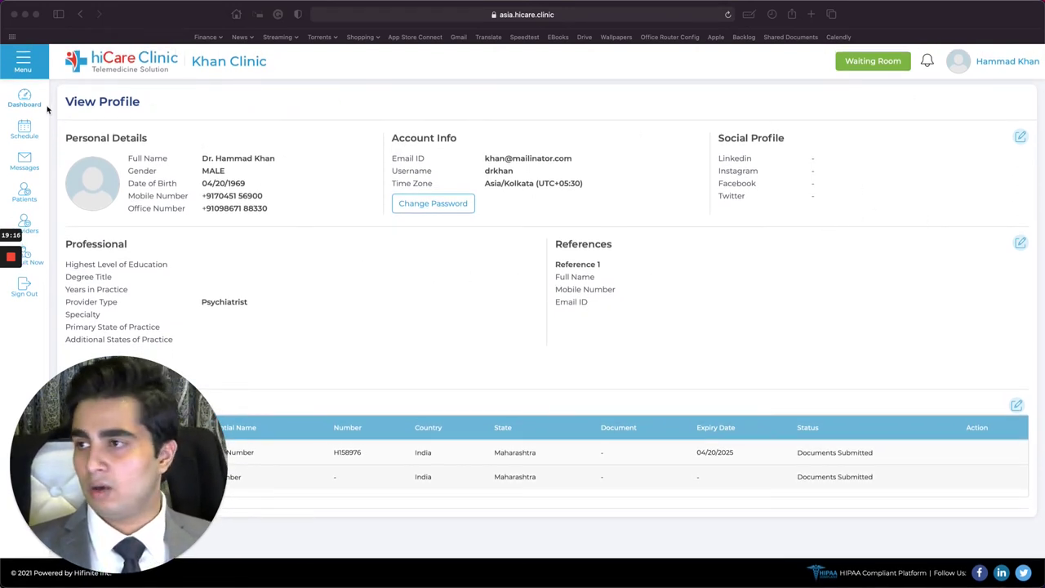
- Return to the Dashboard from the left sidebar
{"action": "left_click", "coordinate": [22, 98]}
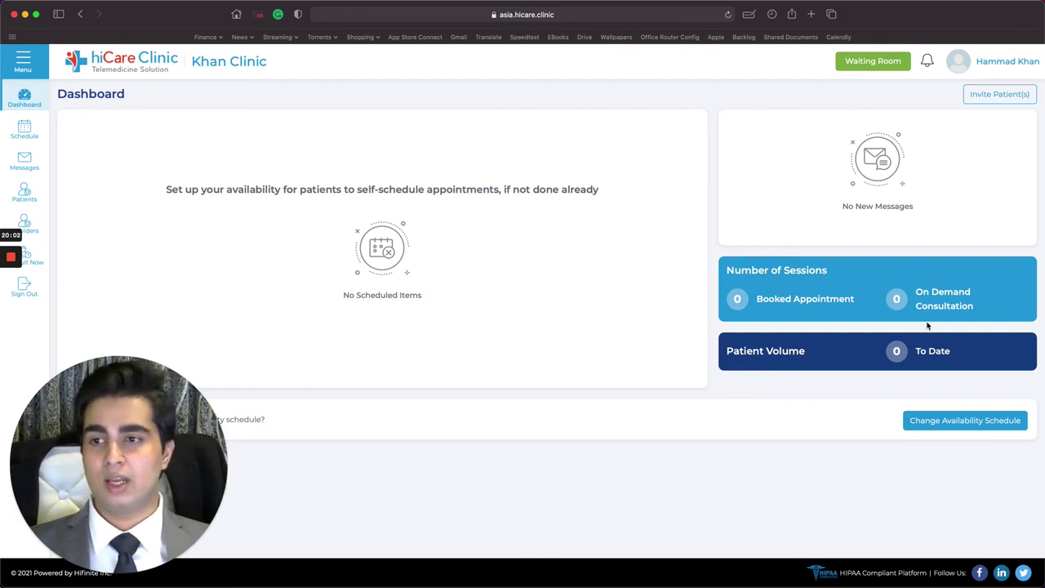
{"action": "left_click", "coordinate": [864, 65]}
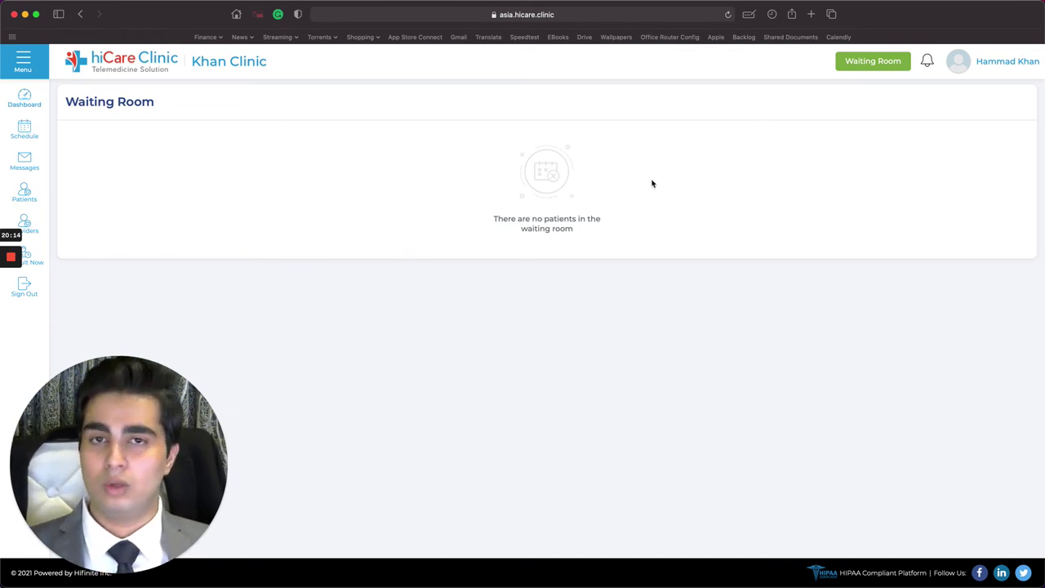
{"action": "left_click", "coordinate": [25, 96]}
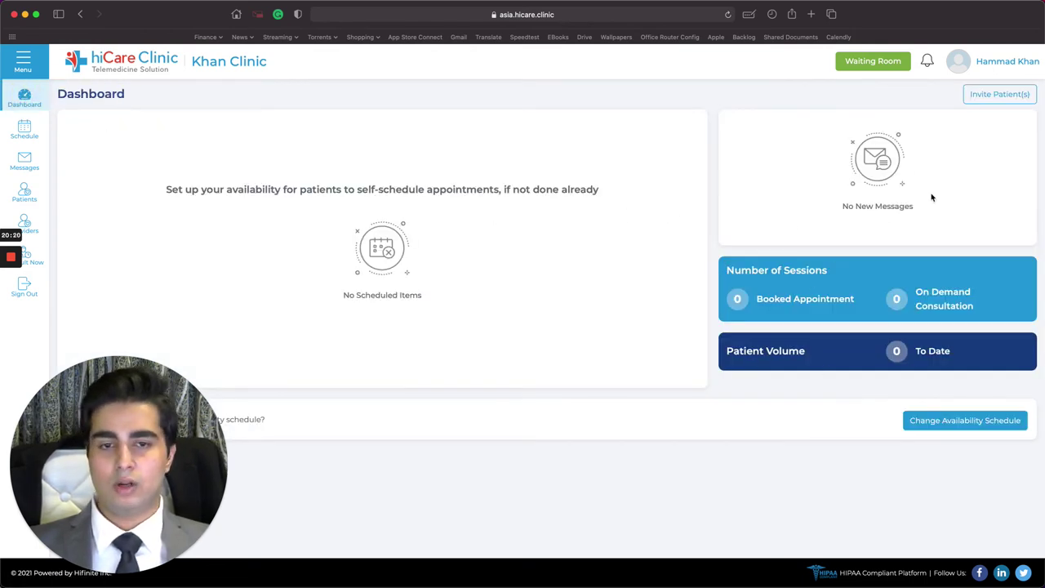
- Start a patient invitation and add the patient's e-mail as the recipient
{"action": "left_click", "coordinate": [1004, 96]}
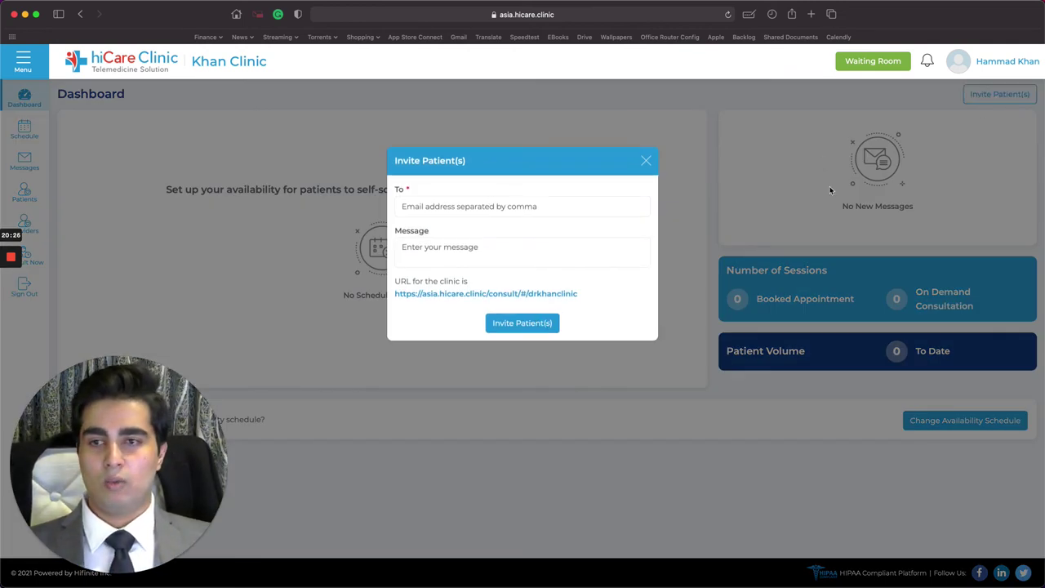
{"action": "left_click", "coordinate": [444, 209]}
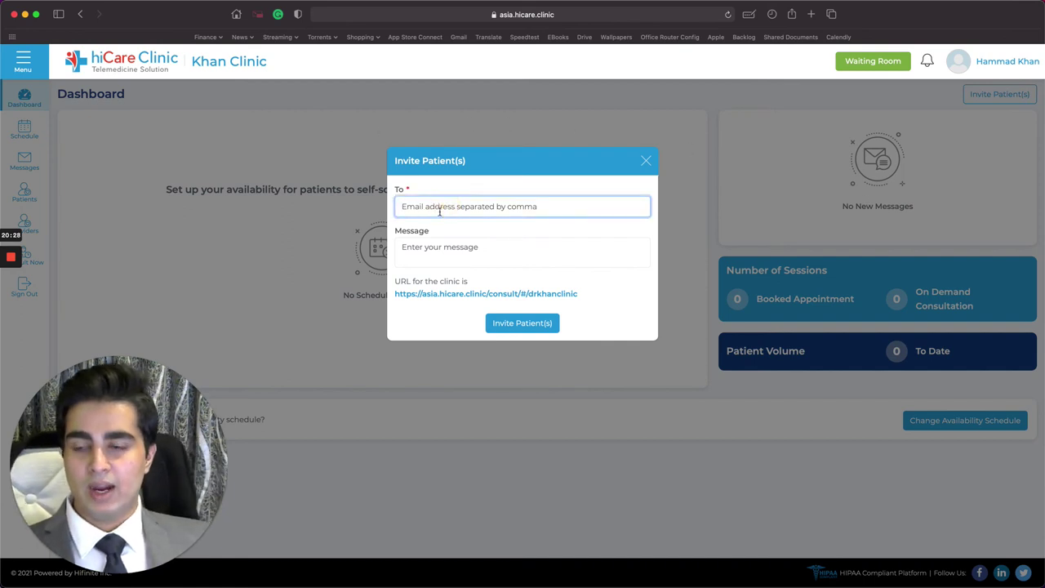
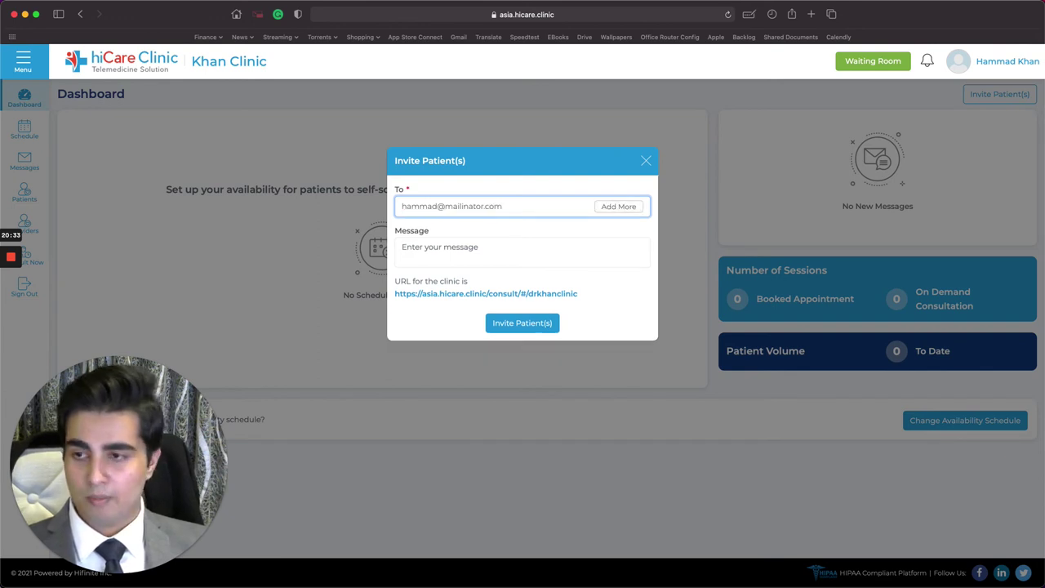
{"action": "key", "text": "Return"}
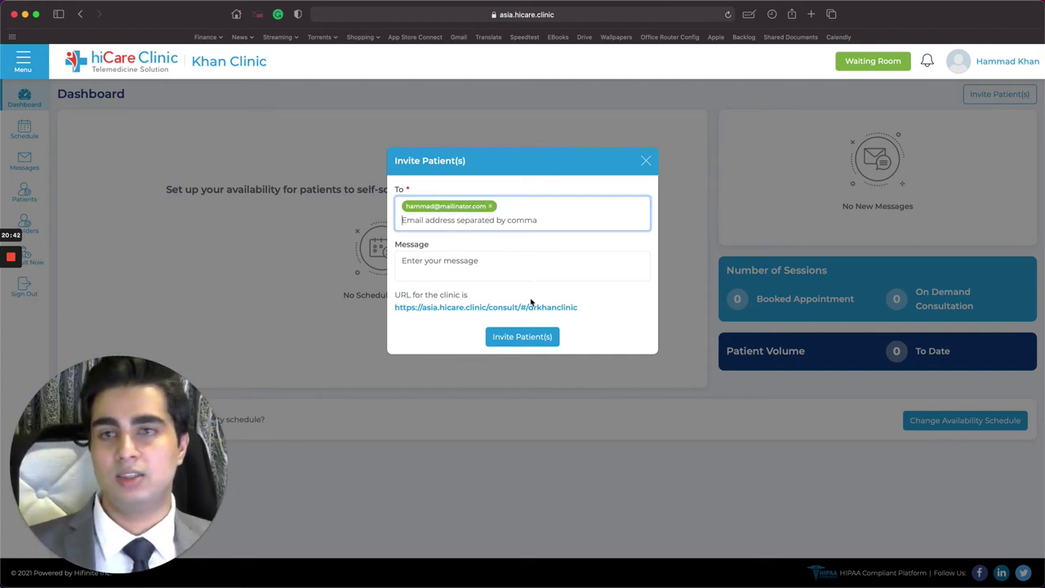
- Write the welcome message about joining virtually, correcting the 'apprreciate' typo to 'appreciate'
{"action": "left_click", "coordinate": [495, 256]}
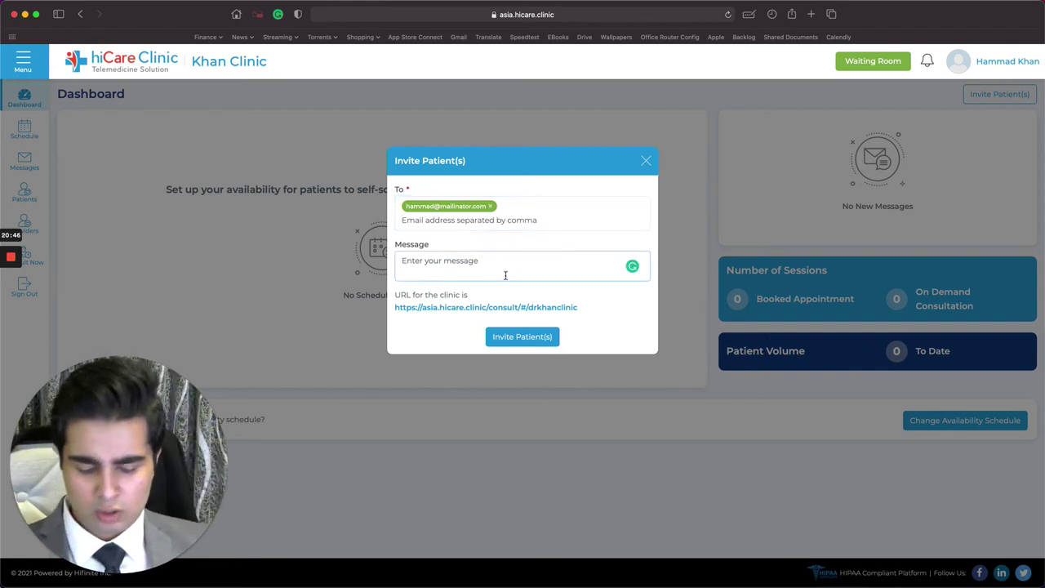
{"action": "type", "text": "Hell"}
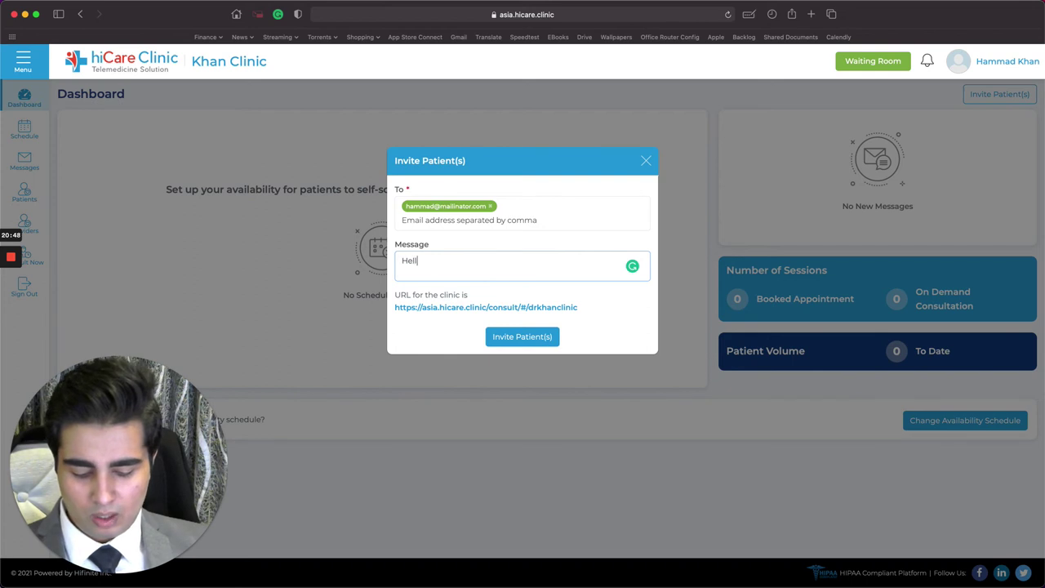
{"action": "type", "text": "o, welcx"}
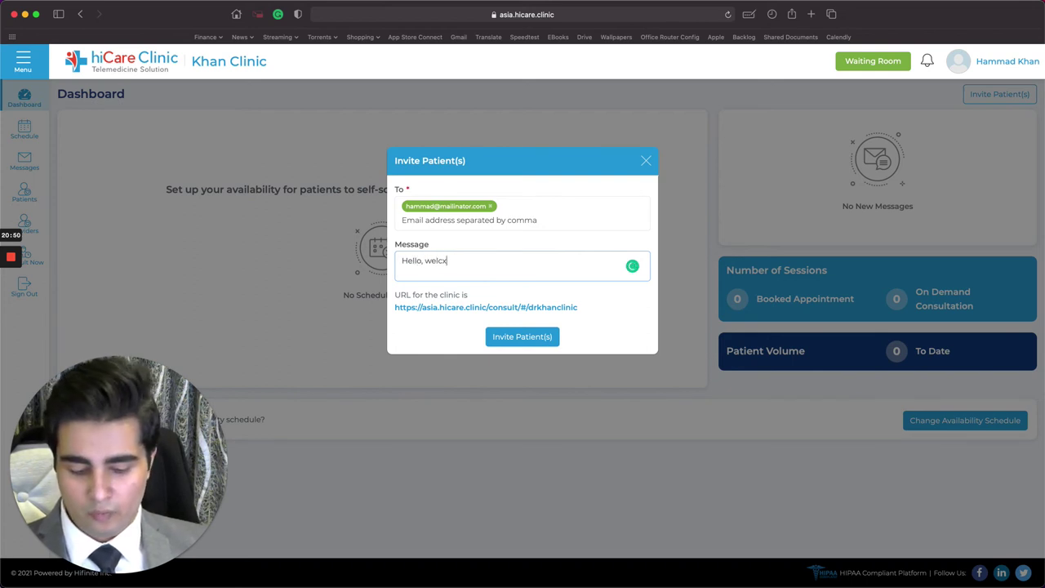
{"action": "type", "text": "omome to Dr."}
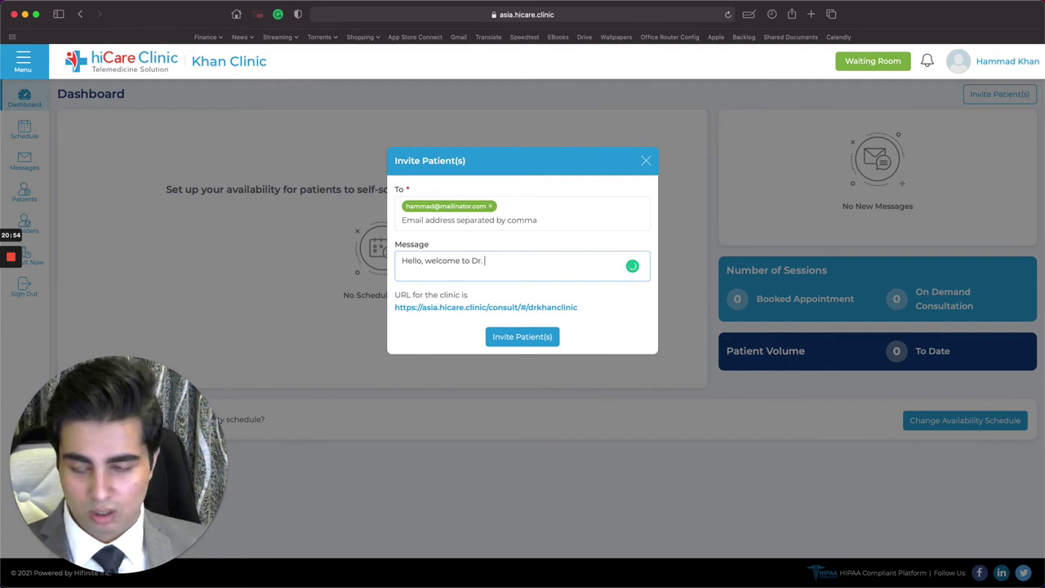
{"action": "type", "text": " Khan's "}
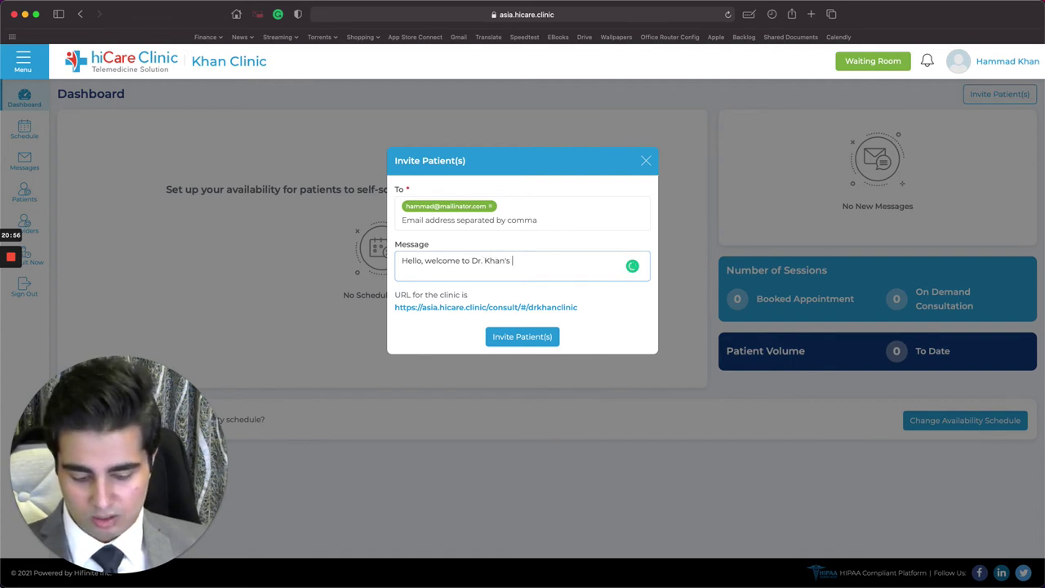
{"action": "type", "text": "Clinic"}
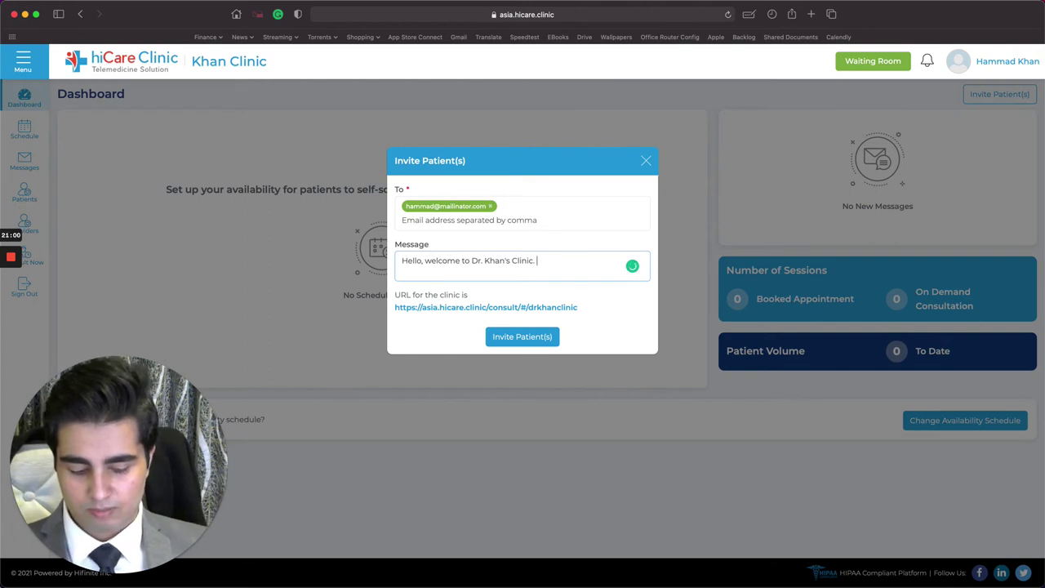
{"action": "type", "text": ". I apprreciate yo"}
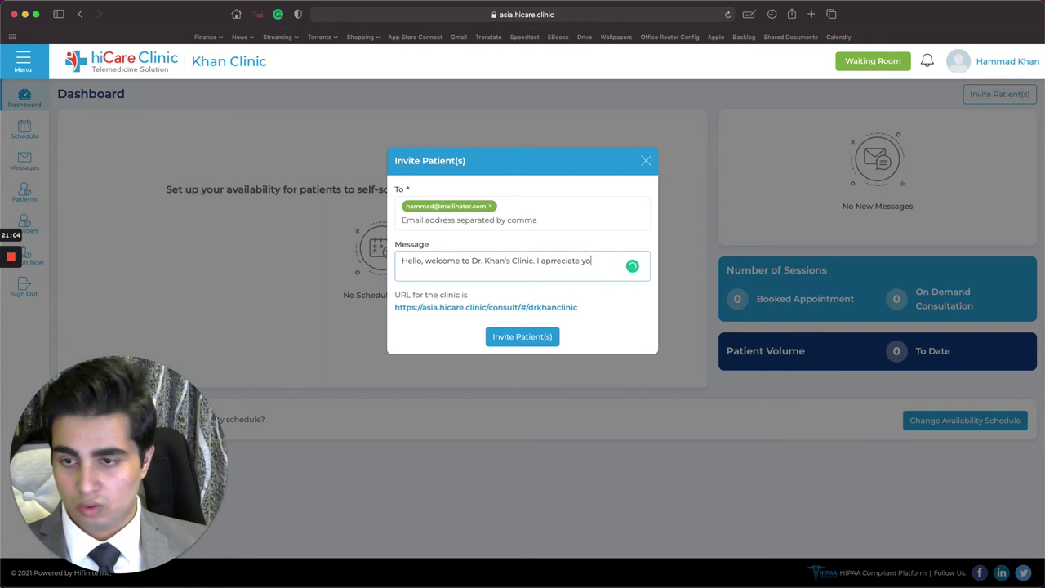
{"action": "type", "text": "u joining me"}
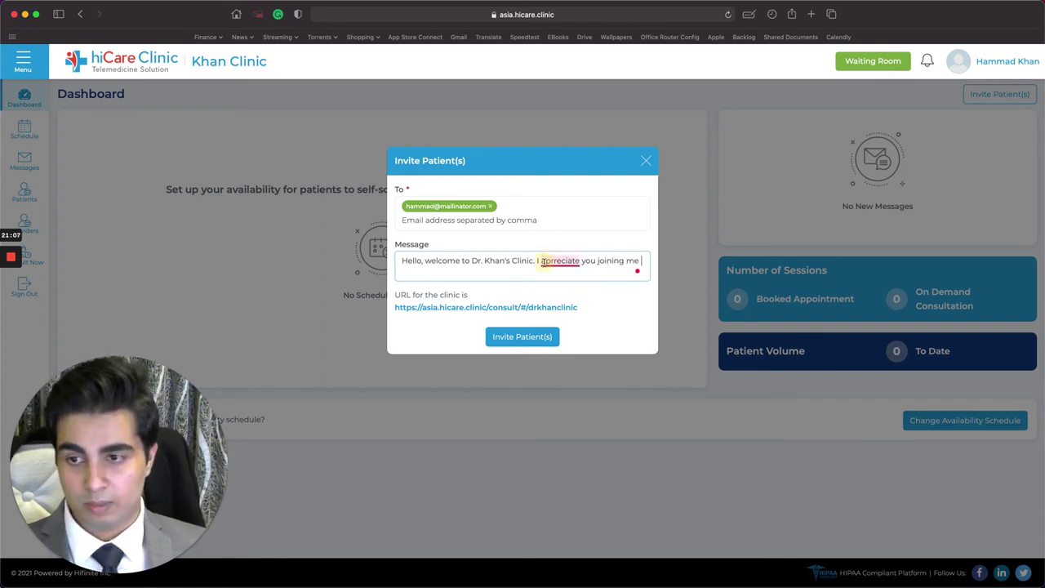
{"action": "right_click", "coordinate": [547, 261]}
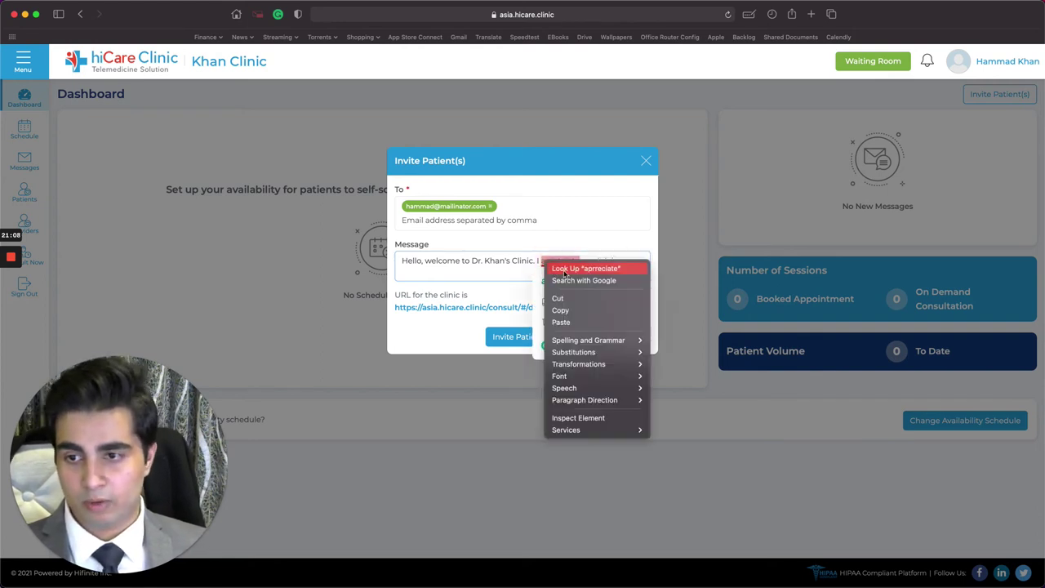
{"action": "left_click", "coordinate": [569, 267]}
{"action": "left_click", "coordinate": [569, 264]}
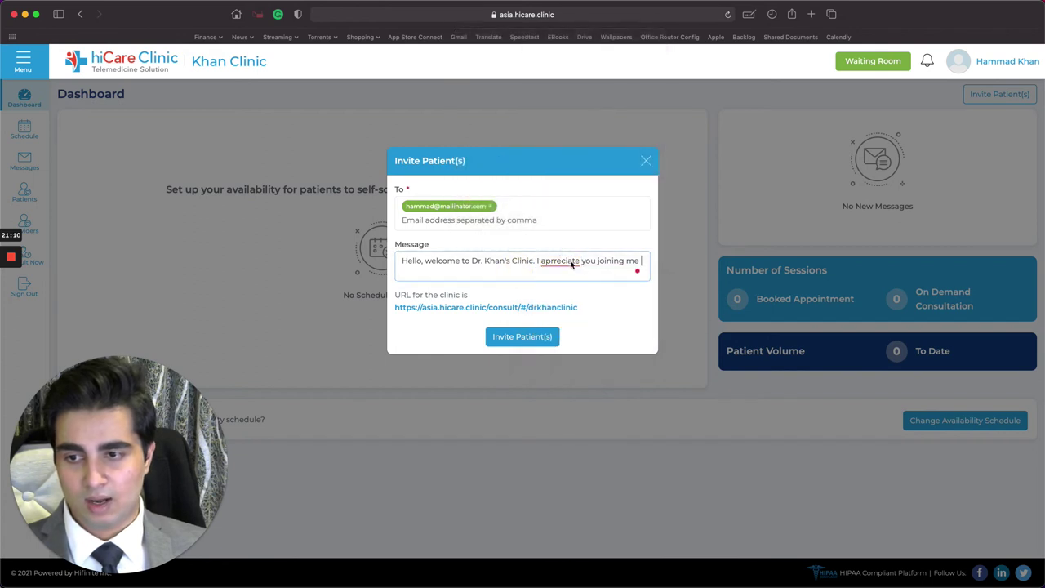
{"action": "right_click", "coordinate": [562, 263]}
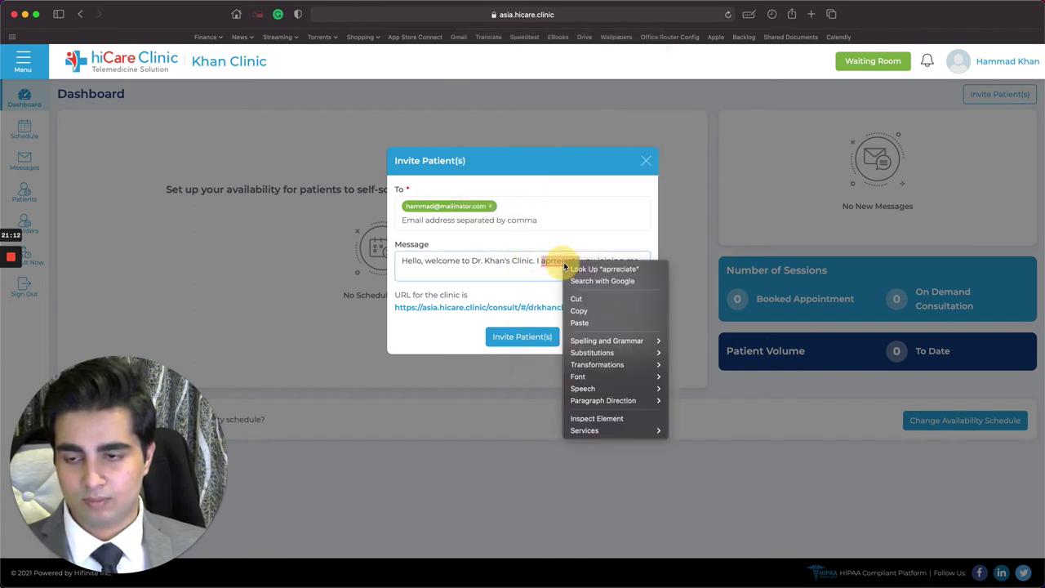
{"action": "left_click", "coordinate": [549, 262]}
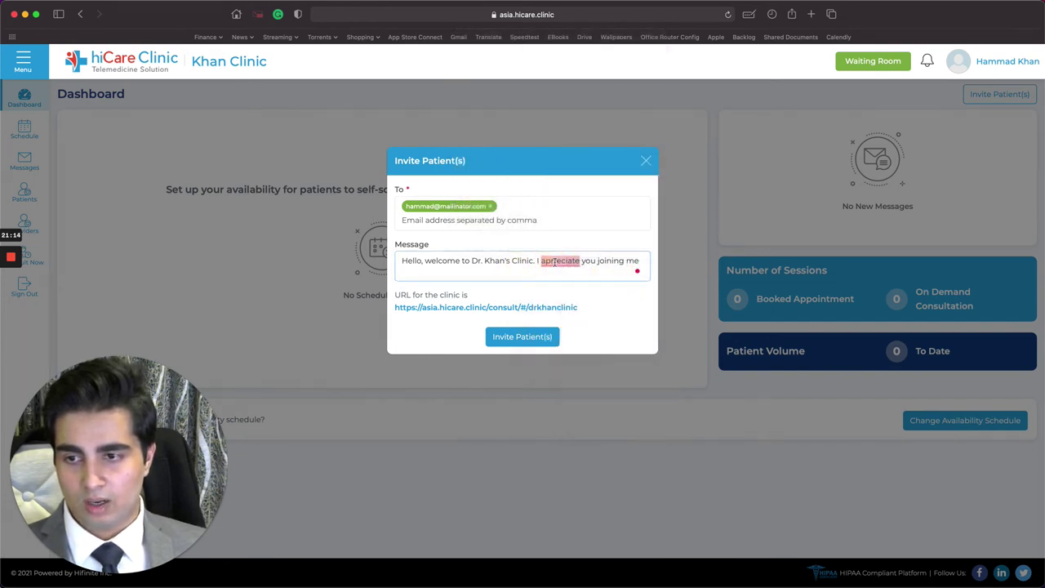
{"action": "left_click", "coordinate": [554, 261]}
{"action": "key", "text": "BackSpace"}
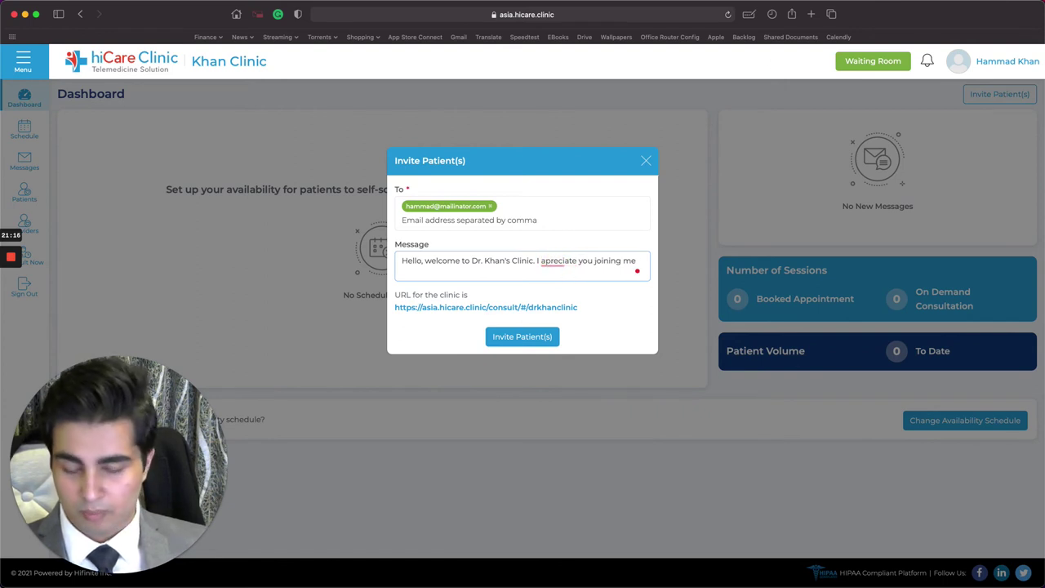
{"action": "type", "text": "p"}
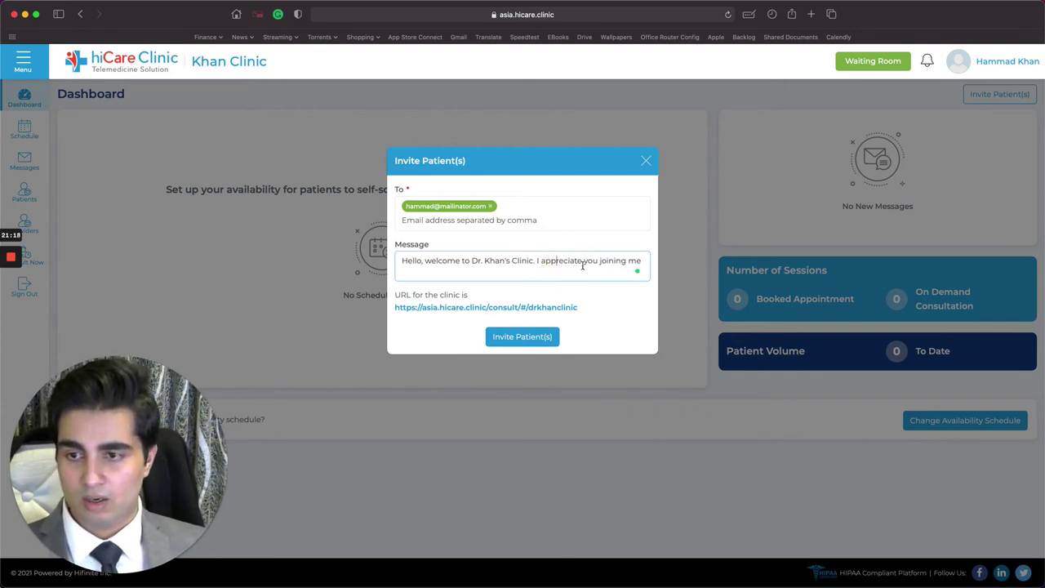
{"action": "left_click", "coordinate": [641, 263]}
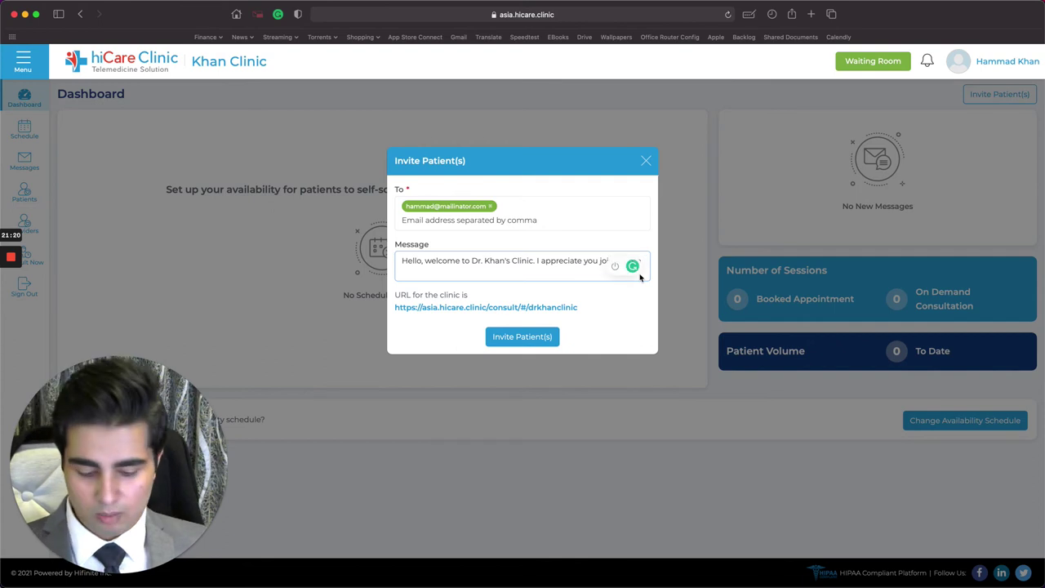
{"action": "type", "text": "virtually."}
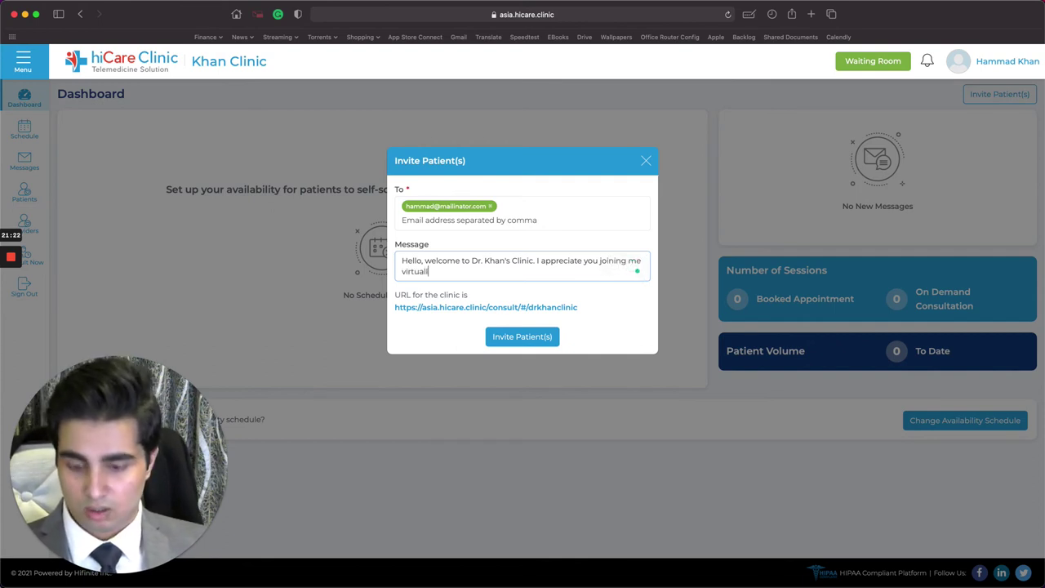
- Send the patient invitation and open the administrator's account dropdown
{"action": "left_click", "coordinate": [532, 337]}
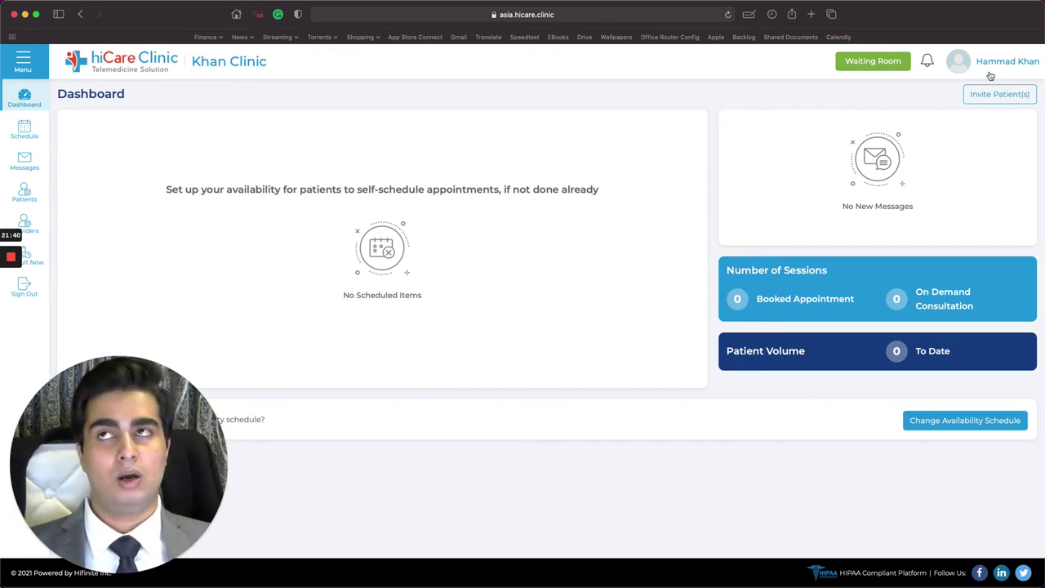
{"action": "left_click", "coordinate": [986, 64]}
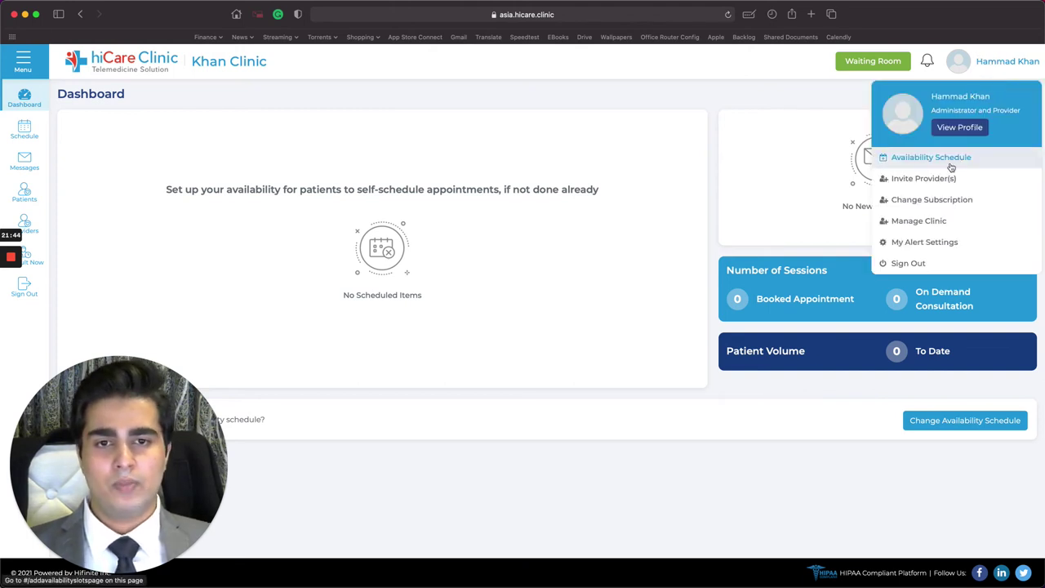
- Invite a new provider by e-mail with the message 'Hey, welcome to my clinic.'
{"action": "left_click", "coordinate": [942, 179]}
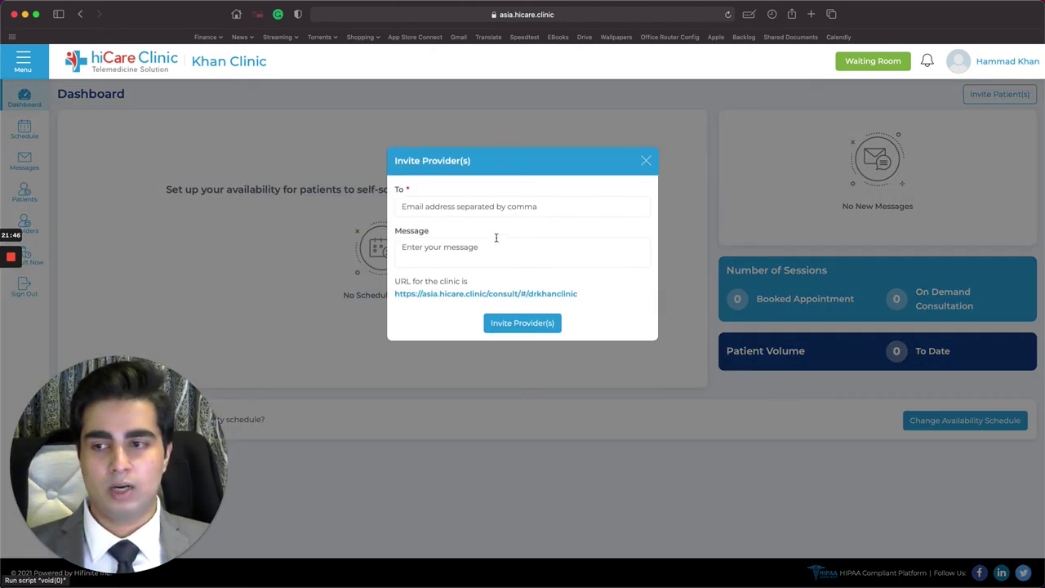
{"action": "left_click", "coordinate": [496, 206]}
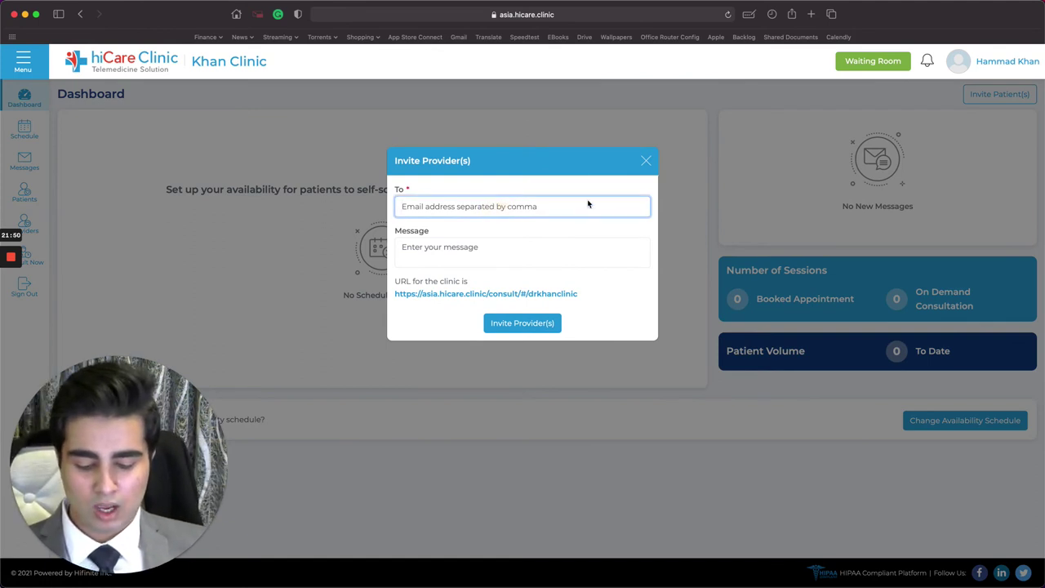
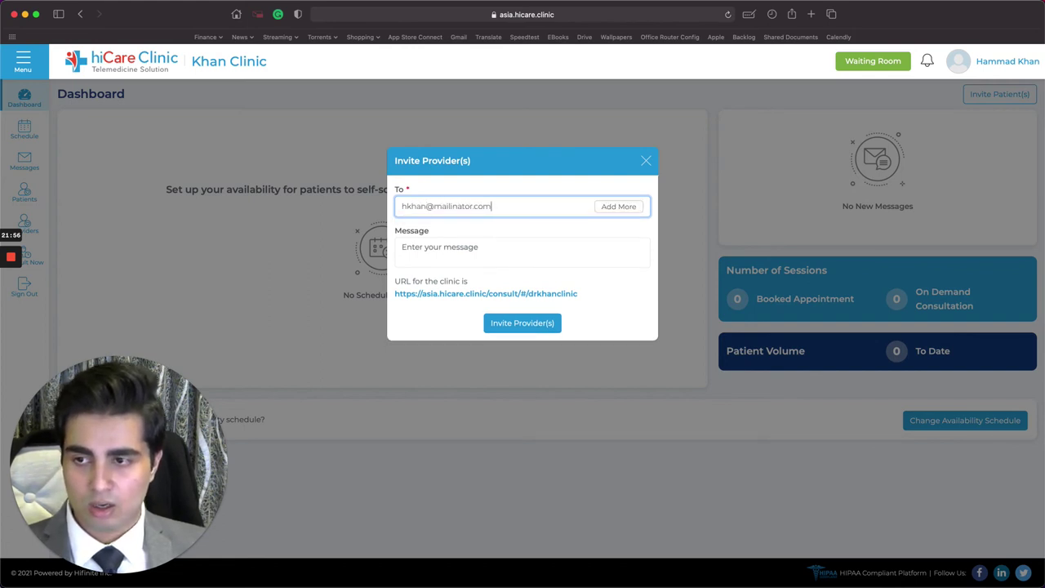
{"action": "left_click", "coordinate": [618, 205]}
{"action": "left_click", "coordinate": [541, 262]}
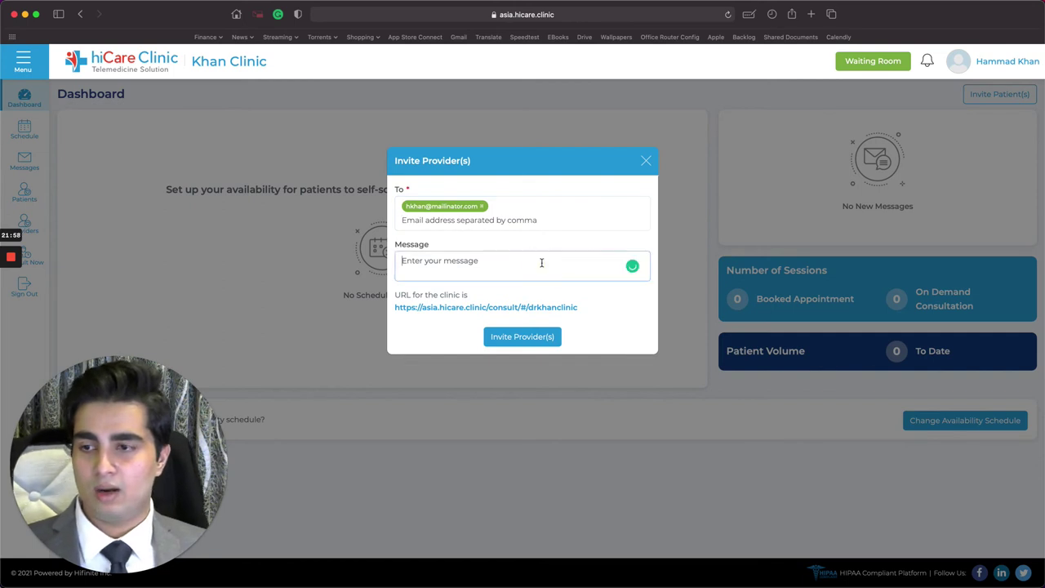
{"action": "type", "text": "Hey"}
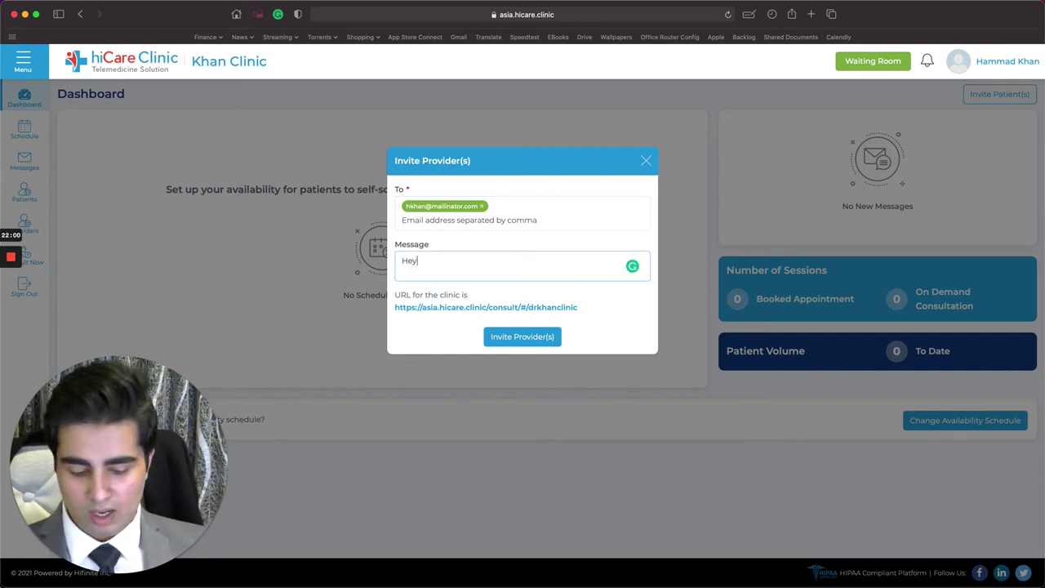
{"action": "type", "text": ", welcome to m"}
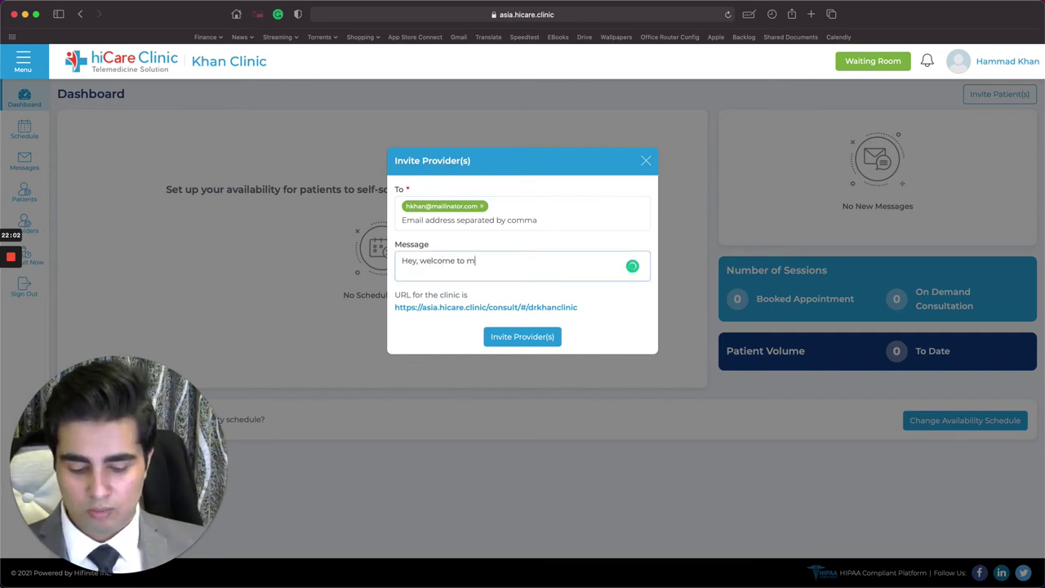
{"action": "type", "text": "y clinic."}
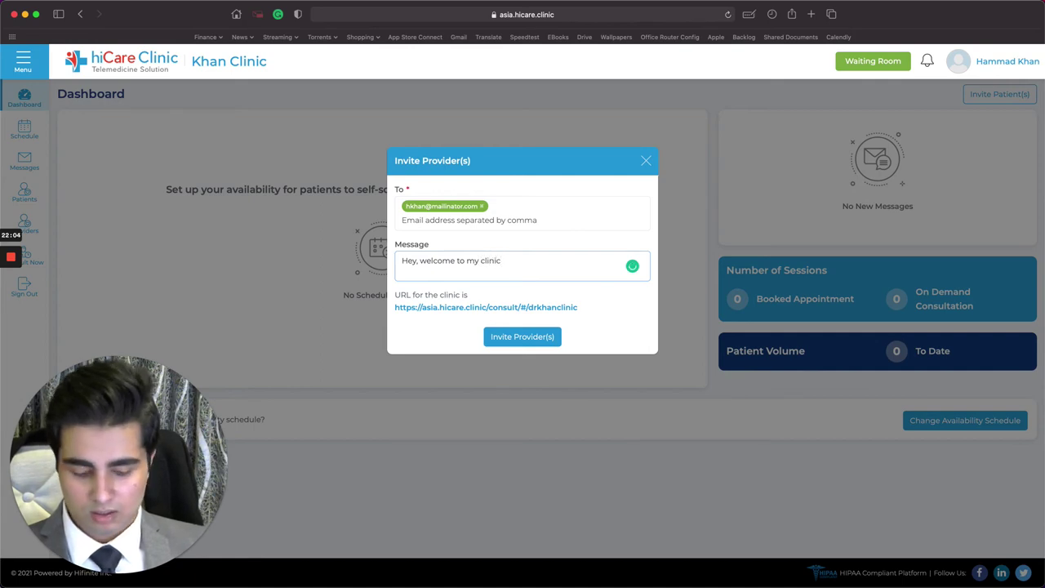
{"action": "left_click", "coordinate": [545, 335]}
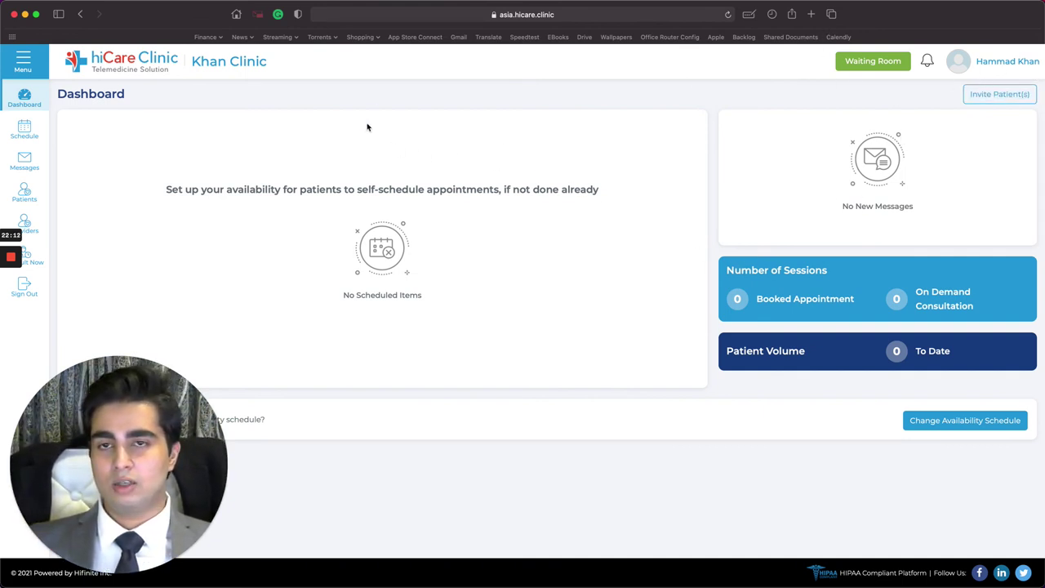
- Check the empty Upcoming Schedule and History tabs, then open the Messages inbox
{"action": "left_click", "coordinate": [46, 125]}
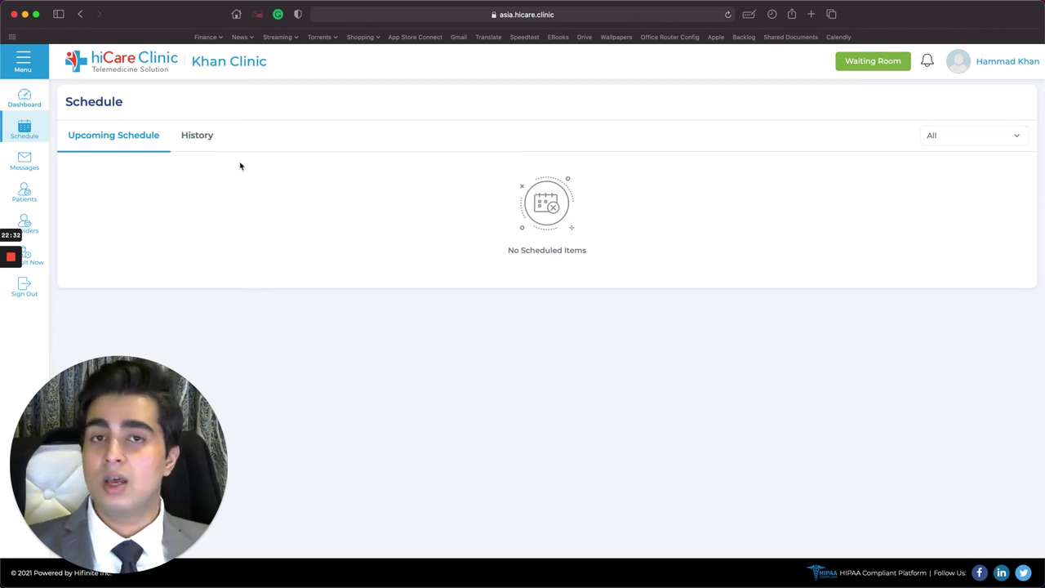
{"action": "left_click", "coordinate": [197, 141]}
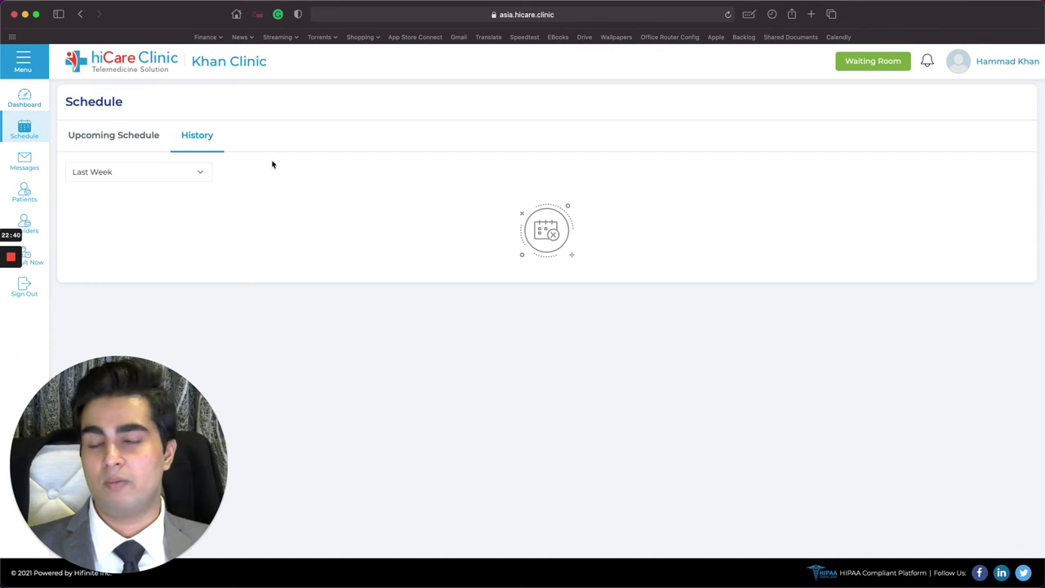
{"action": "left_click", "coordinate": [121, 171]}
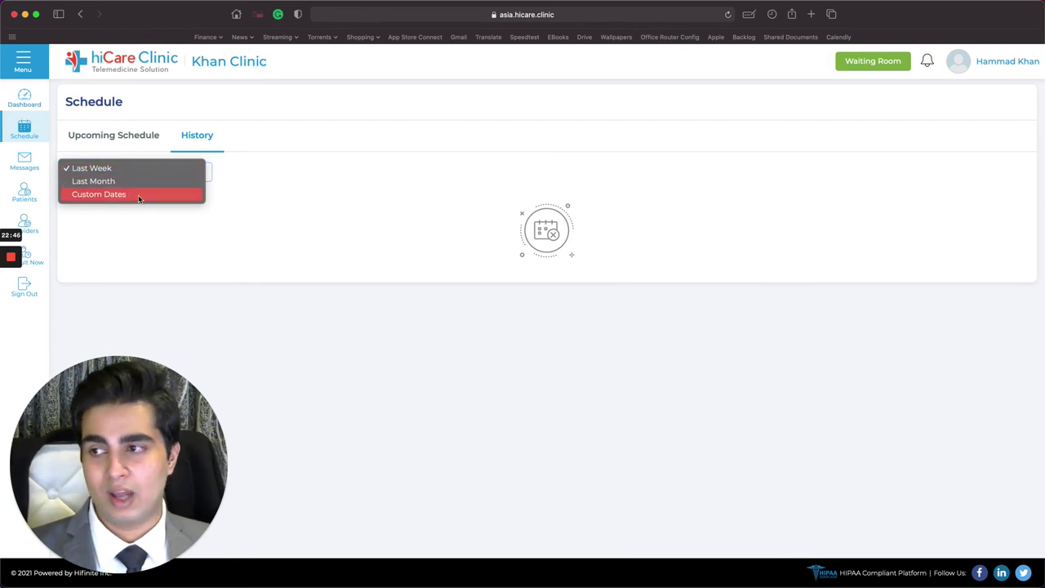
{"action": "left_click", "coordinate": [301, 217]}
{"action": "left_click", "coordinate": [126, 136]}
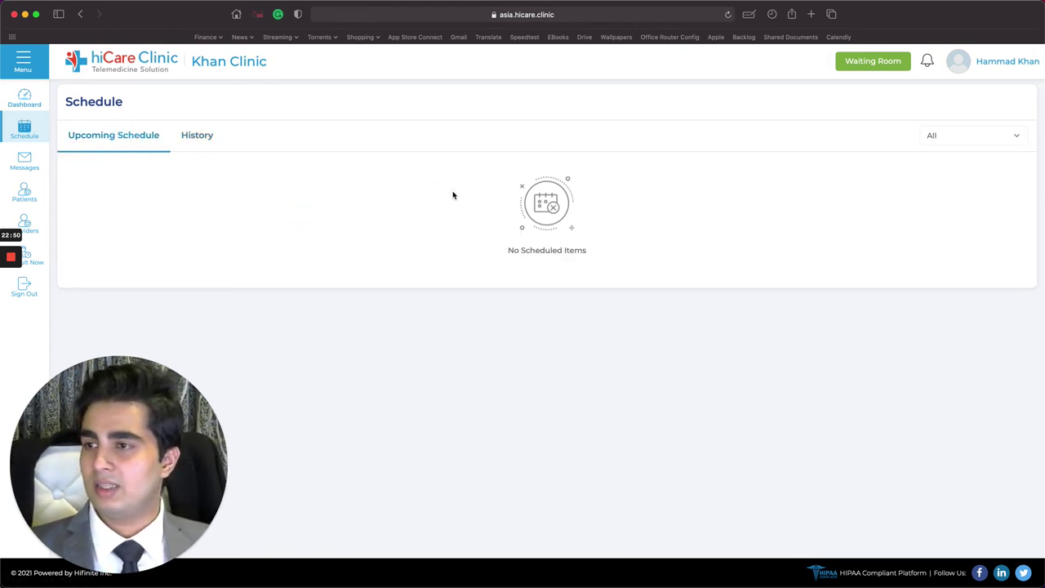
{"action": "left_click", "coordinate": [18, 163]}
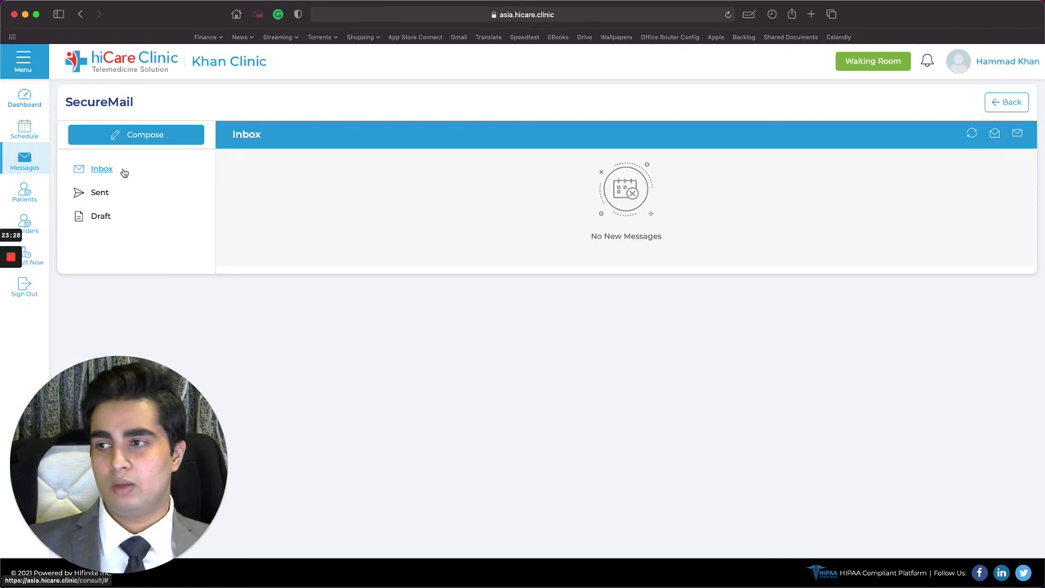
{"action": "left_click", "coordinate": [112, 193]}
{"action": "left_click", "coordinate": [113, 216]}
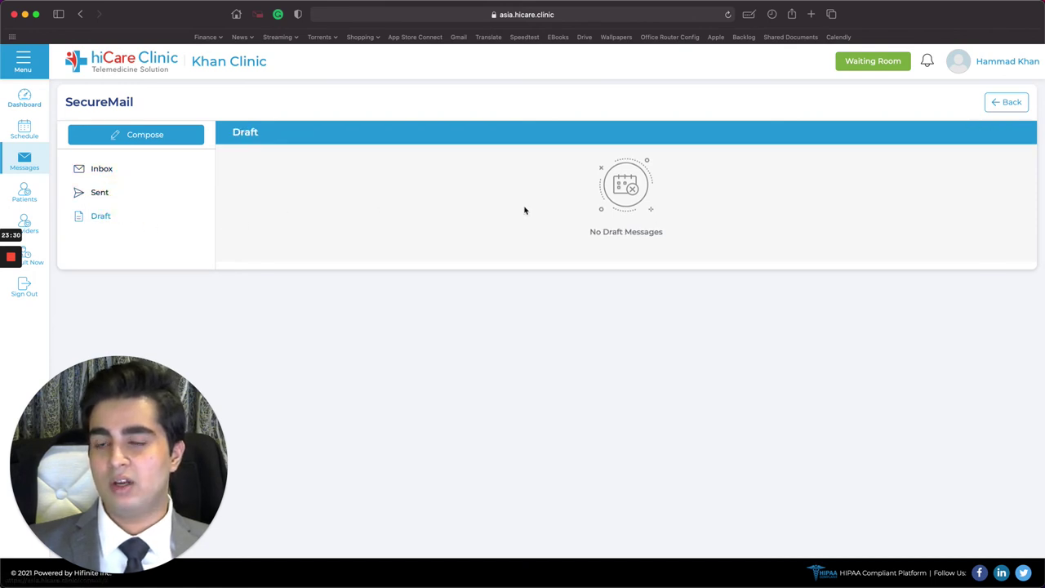
{"action": "left_click", "coordinate": [153, 175]}
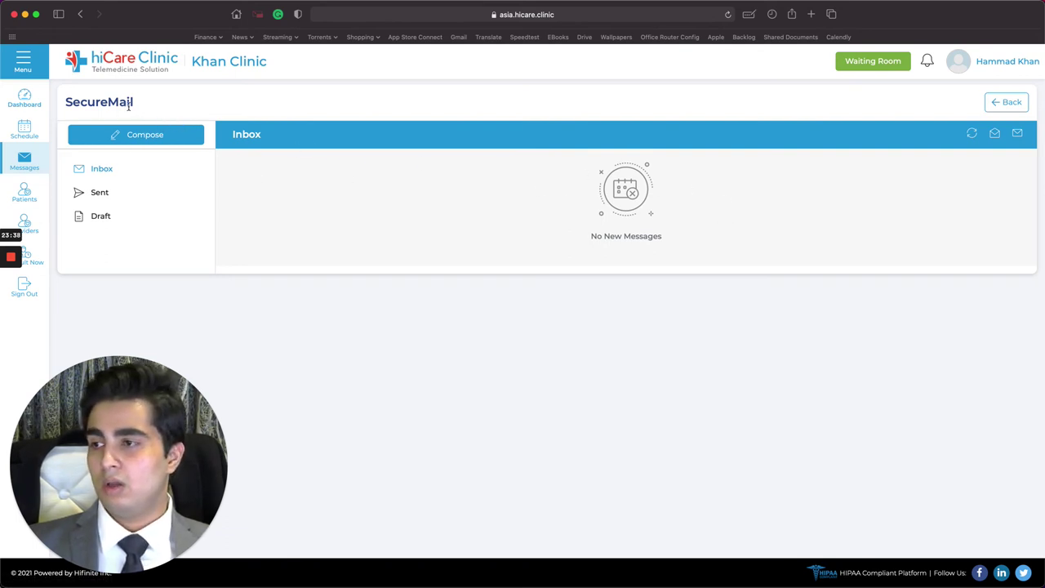
- Review the All Patients and consultation tabs and the Invite Patient(s) form without inviting anyone
{"action": "left_click", "coordinate": [33, 199]}
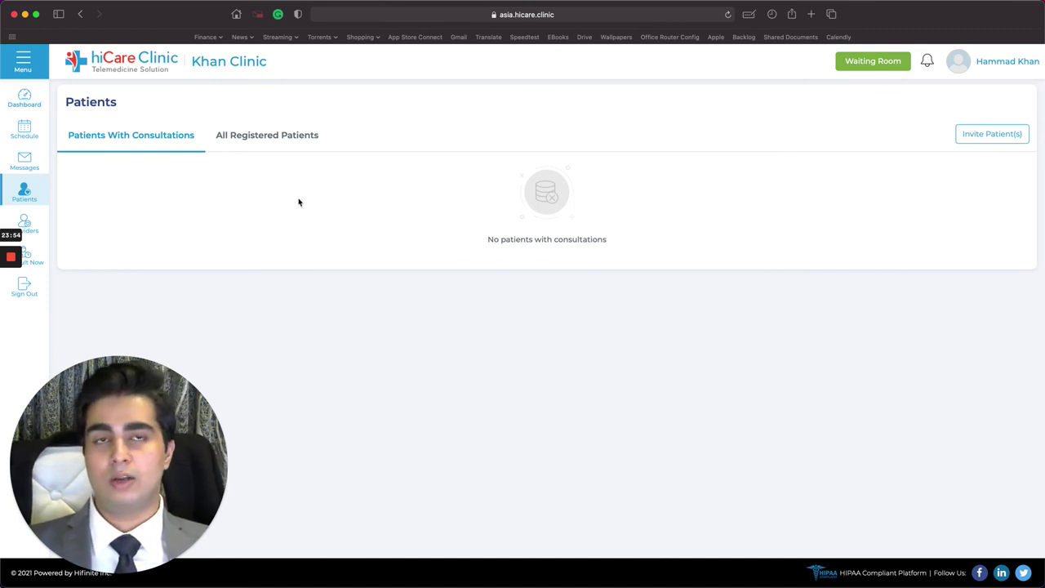
{"action": "left_click", "coordinate": [265, 132]}
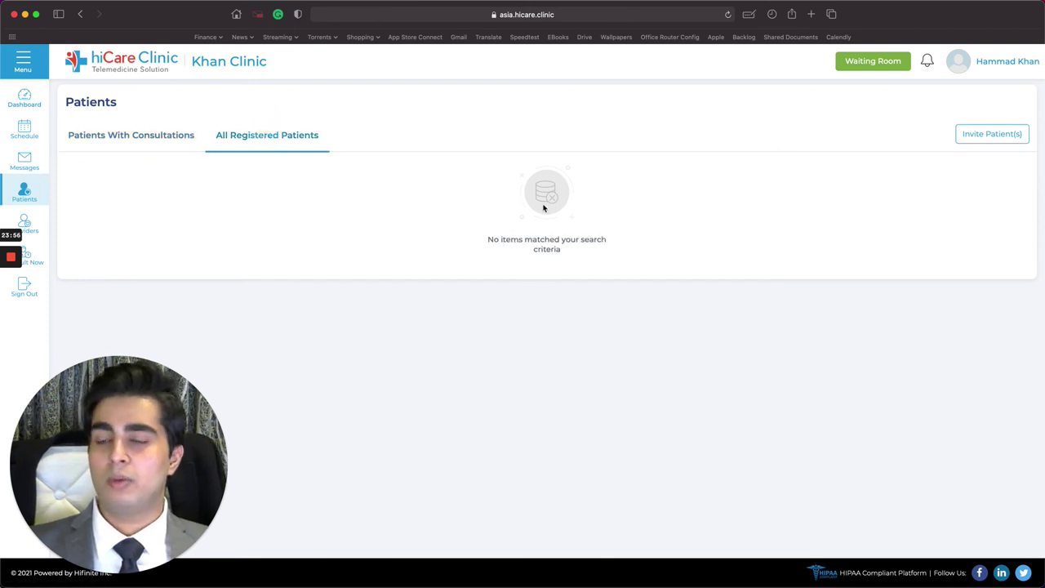
{"action": "left_click", "coordinate": [151, 137]}
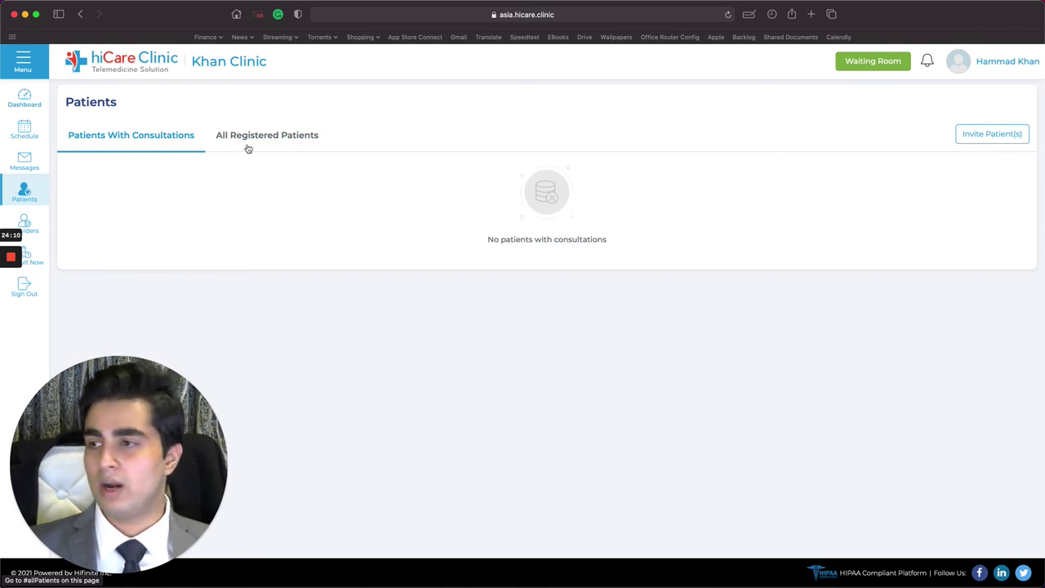
{"action": "left_click", "coordinate": [969, 140]}
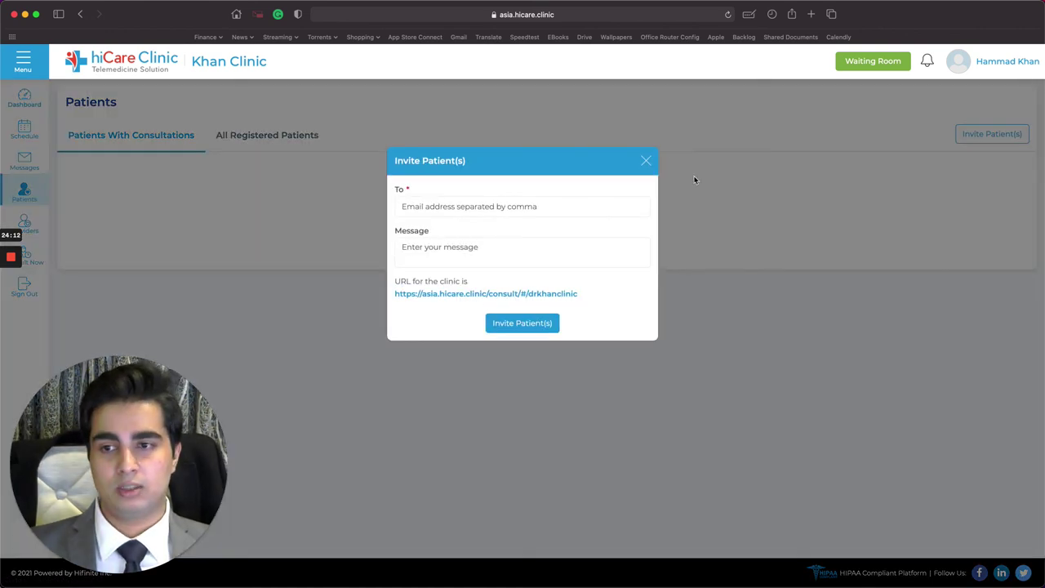
{"action": "left_click", "coordinate": [646, 161]}
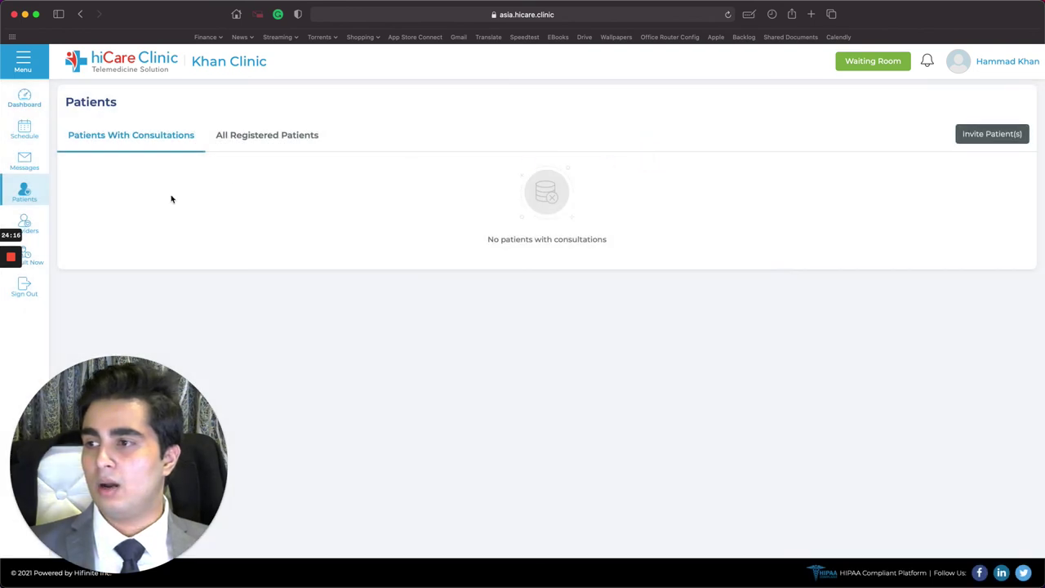
- Compare the Inactivated and Activated Providers tabs, ending on the single active Psychiatrist
{"action": "left_click", "coordinate": [41, 227]}
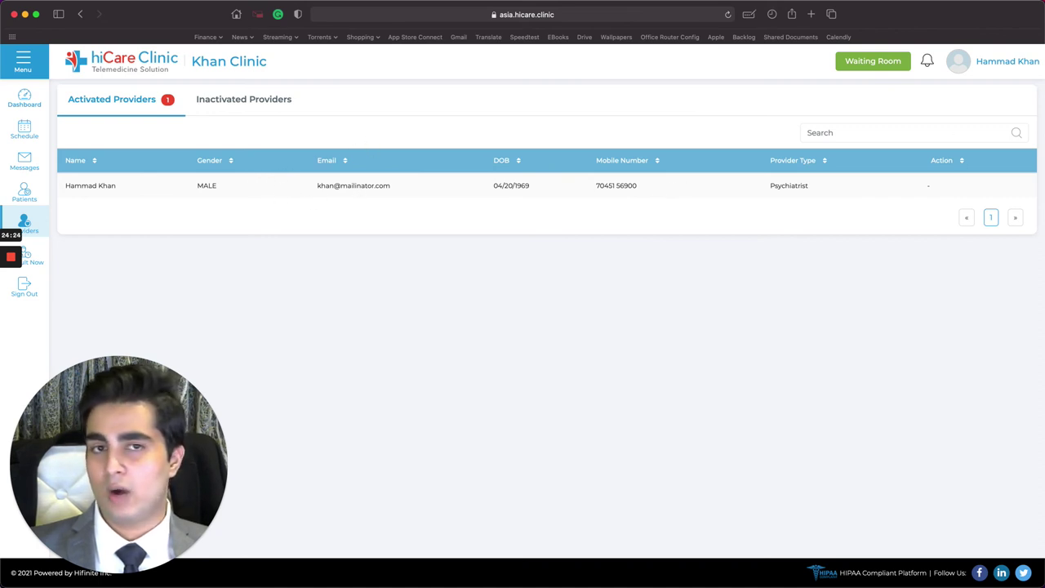
{"action": "left_click", "coordinate": [1012, 70]}
{"action": "left_click", "coordinate": [996, 68]}
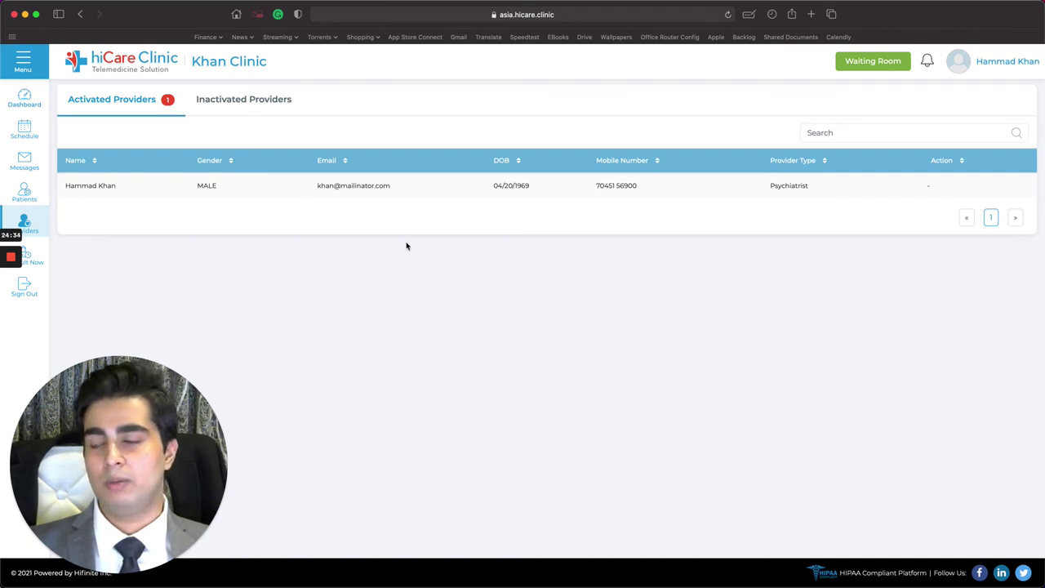
{"action": "left_click", "coordinate": [215, 101]}
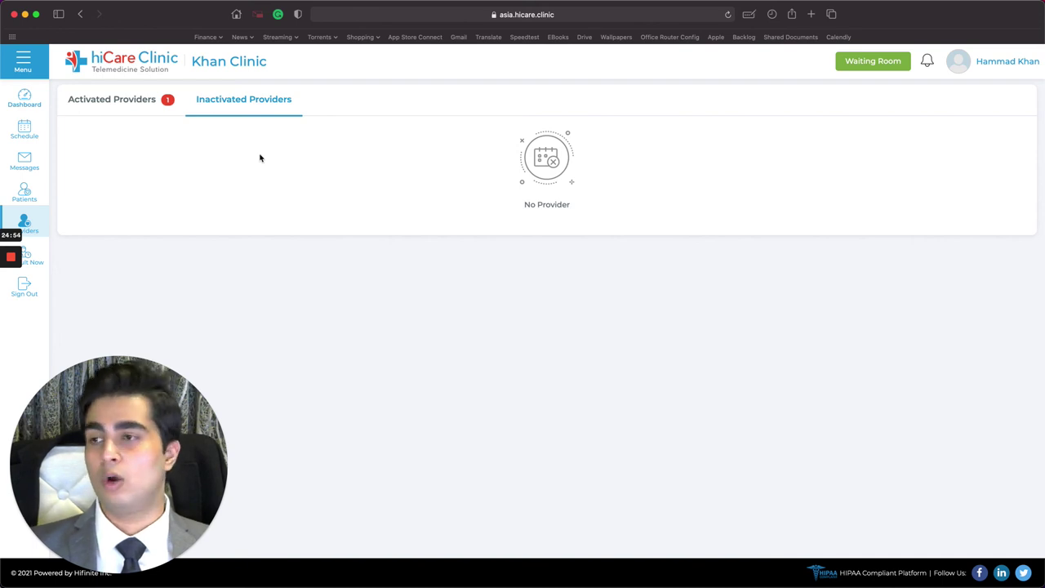
{"action": "left_click", "coordinate": [133, 109]}
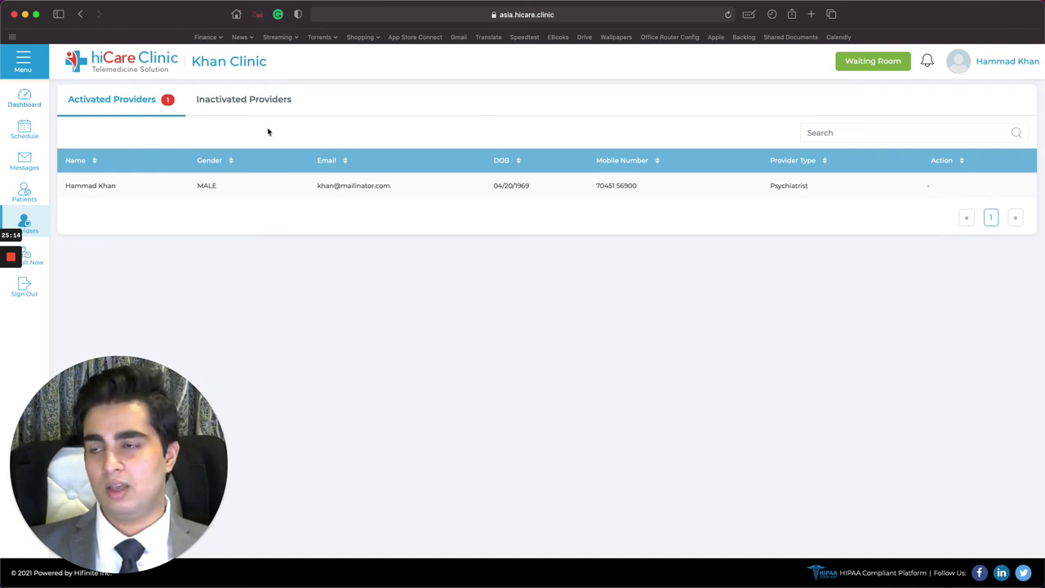
{"action": "left_click", "coordinate": [241, 104]}
{"action": "left_click", "coordinate": [154, 104]}
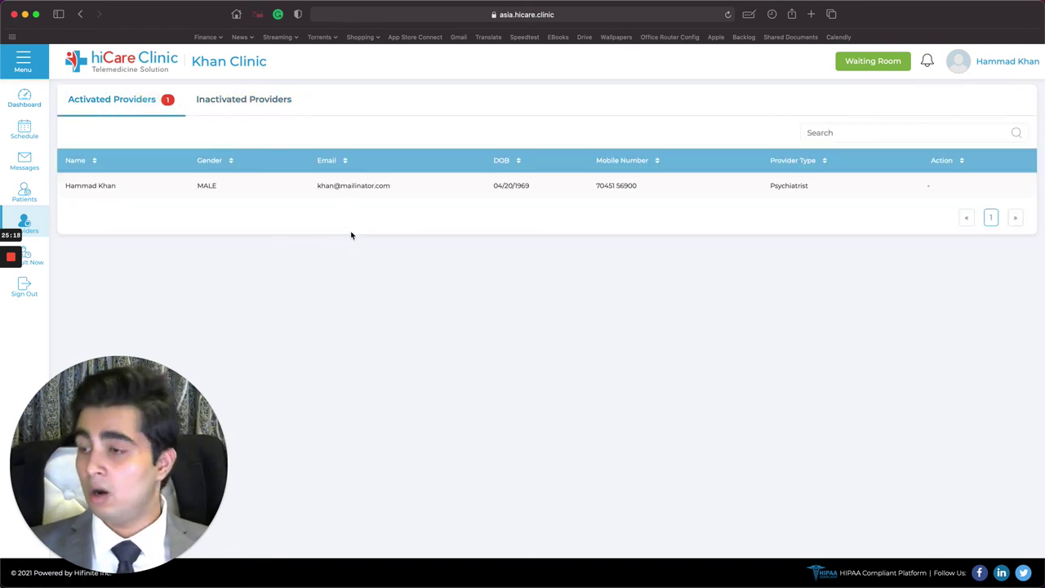
- On Consult Now, fill in the patient's first name, last name and MRN
{"action": "left_click", "coordinate": [26, 253]}
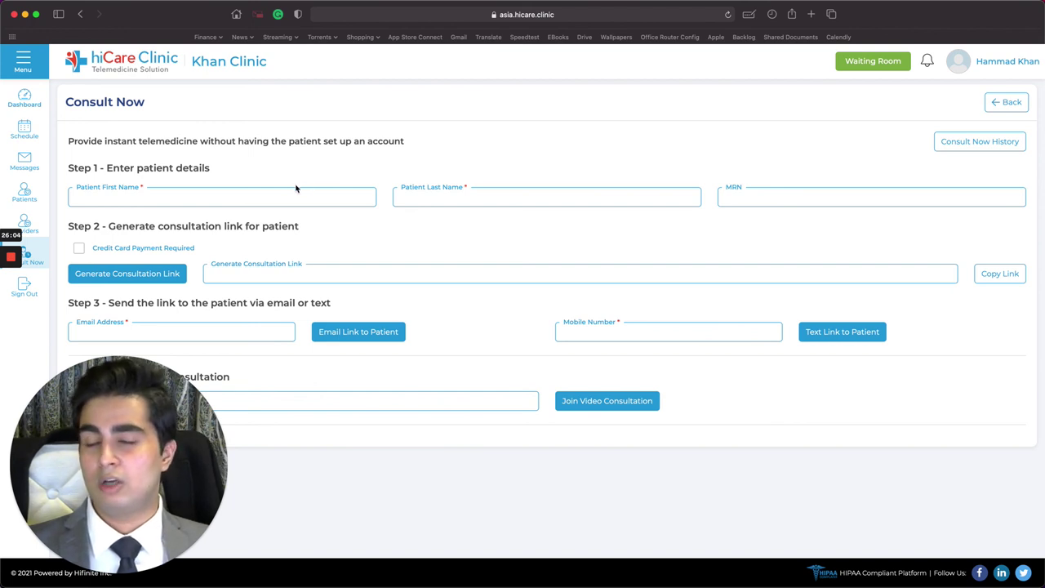
{"action": "left_click", "coordinate": [226, 197]}
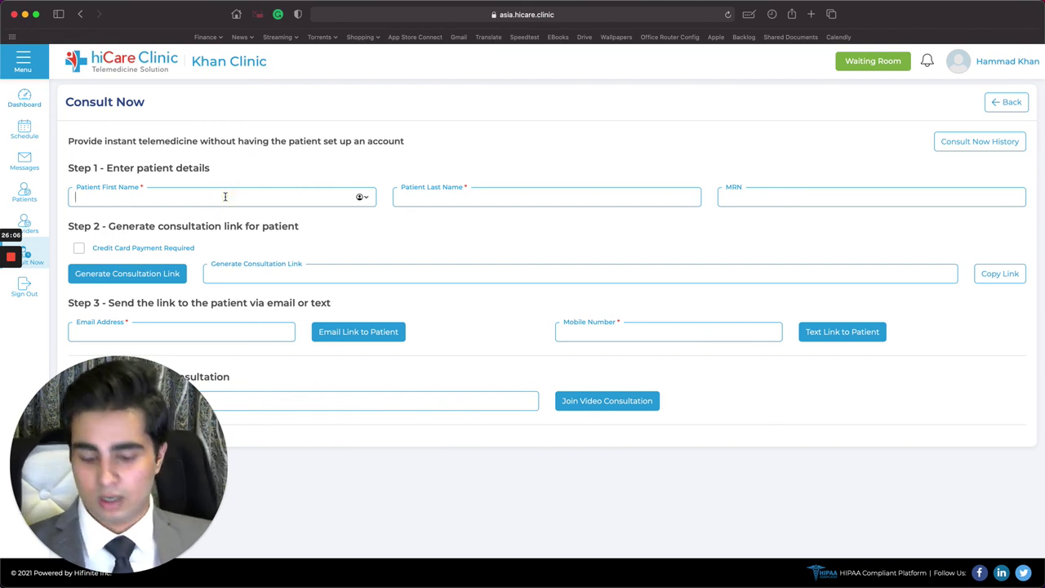
{"action": "key", "text": "Tab"}
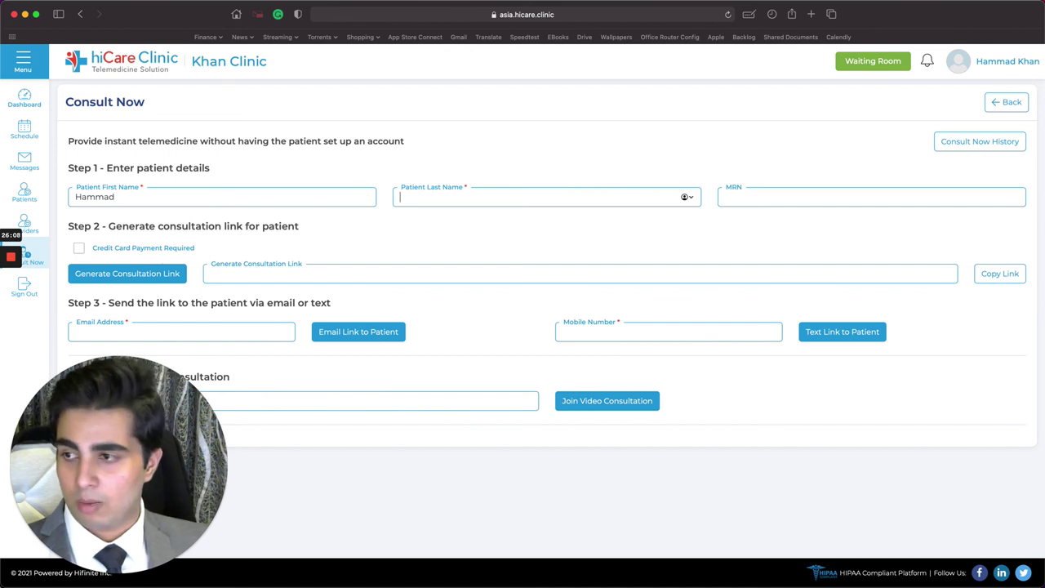
{"action": "key", "text": "Tab"}
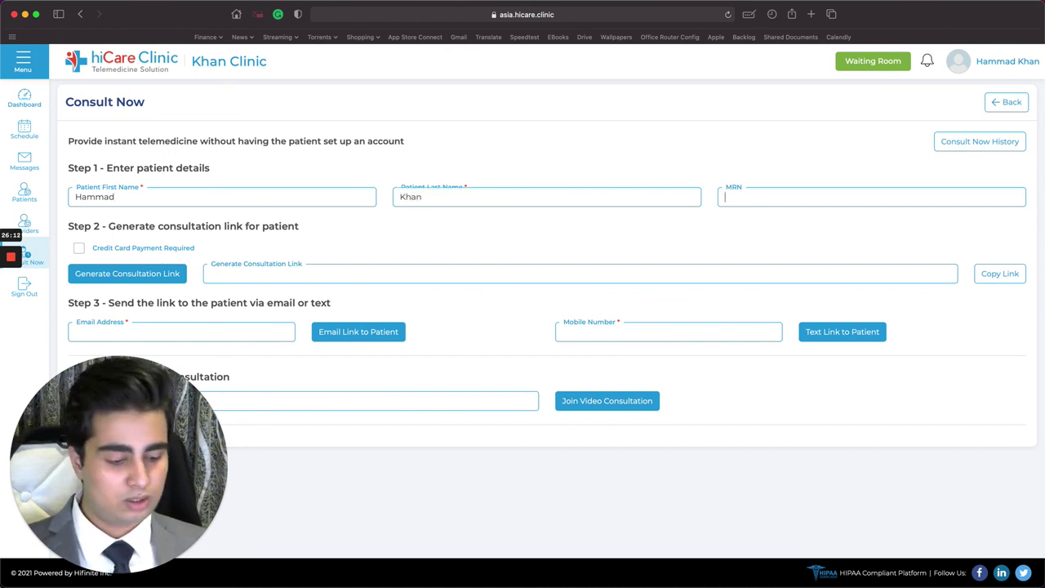
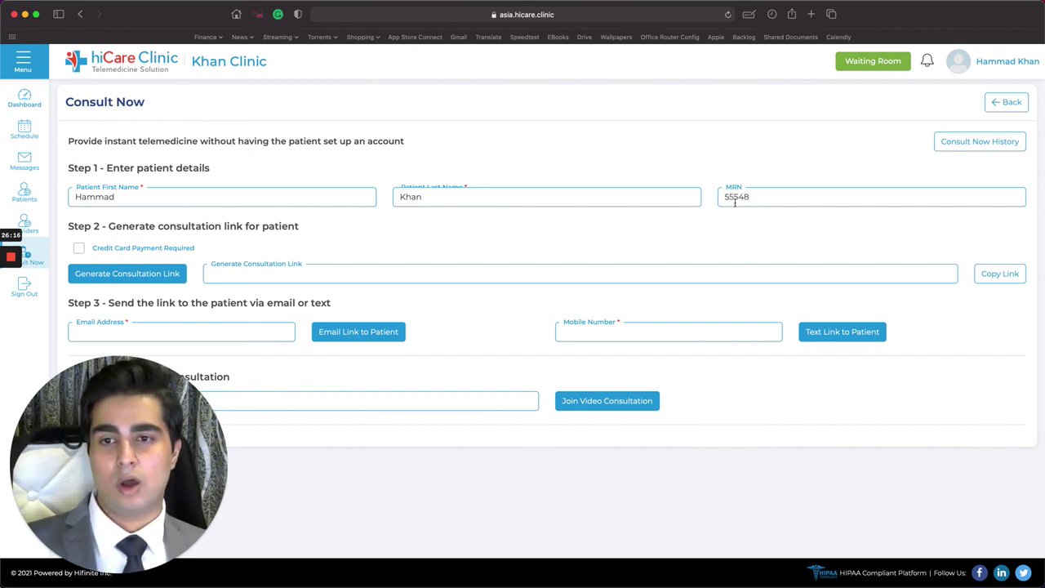
{"action": "key", "text": "Tab"}
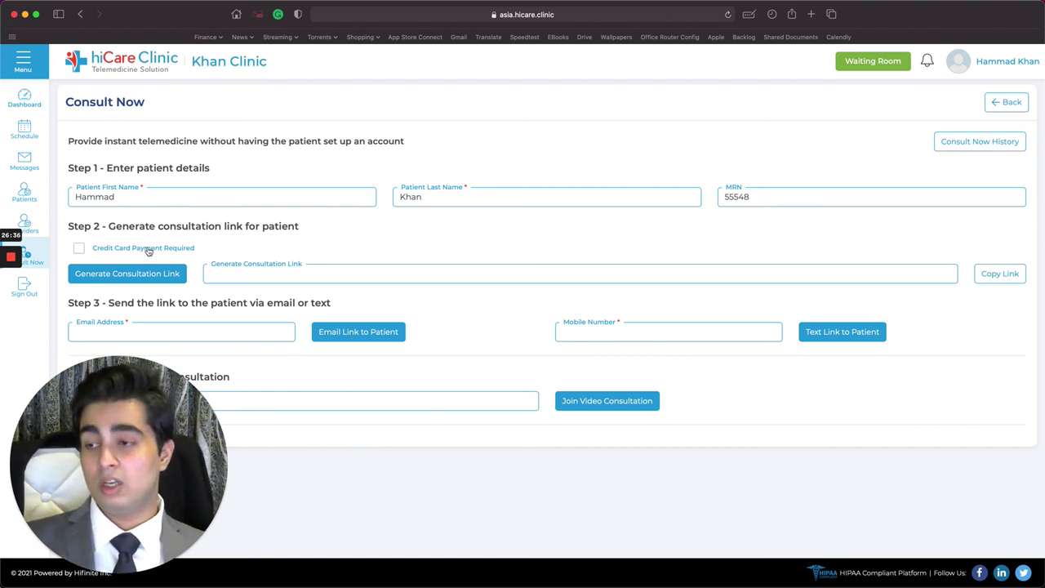
- Require credit card payment, then generate and copy the patient's consultation link
{"action": "left_click", "coordinate": [80, 249]}
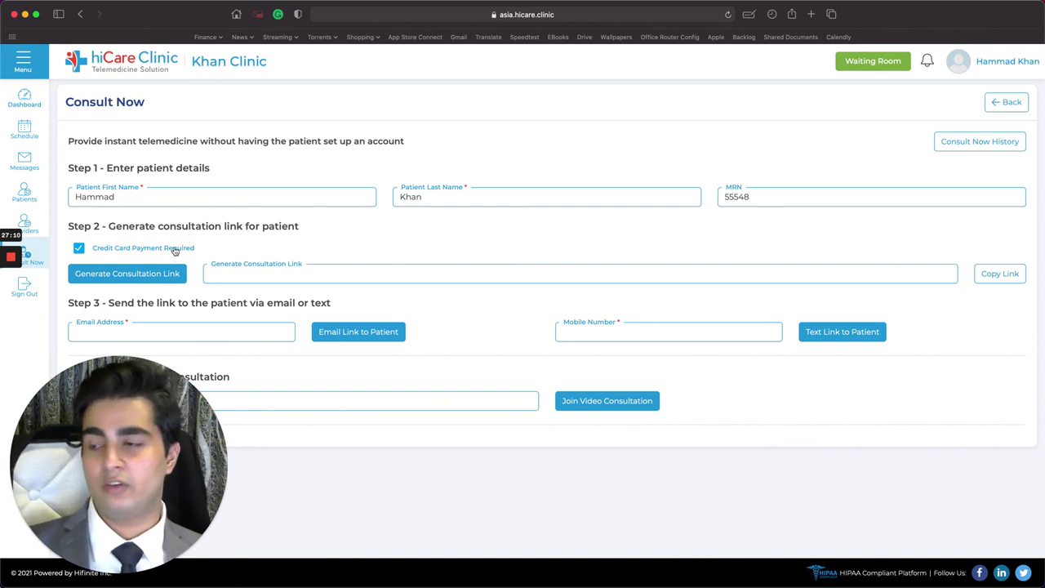
{"action": "left_click", "coordinate": [103, 275]}
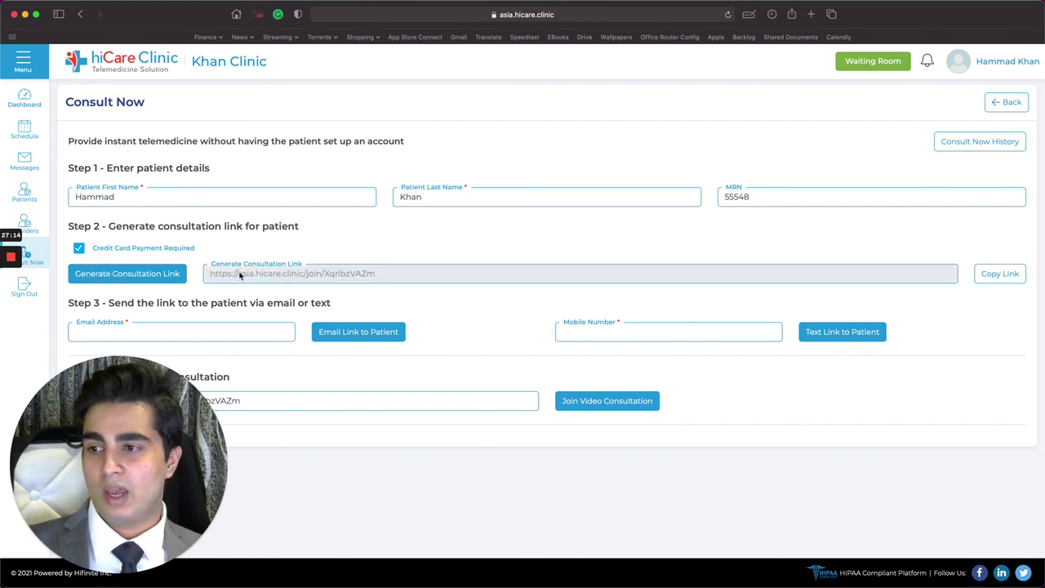
{"action": "left_click", "coordinate": [1000, 274]}
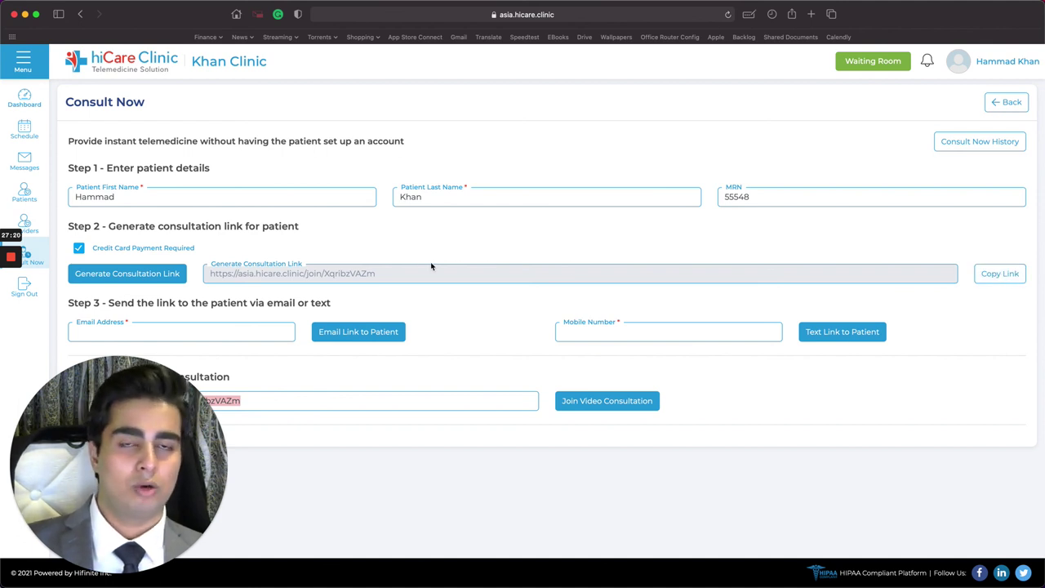
- Enter the patient's e-mail address and mobile number in Step 3
{"action": "left_click", "coordinate": [211, 325]}
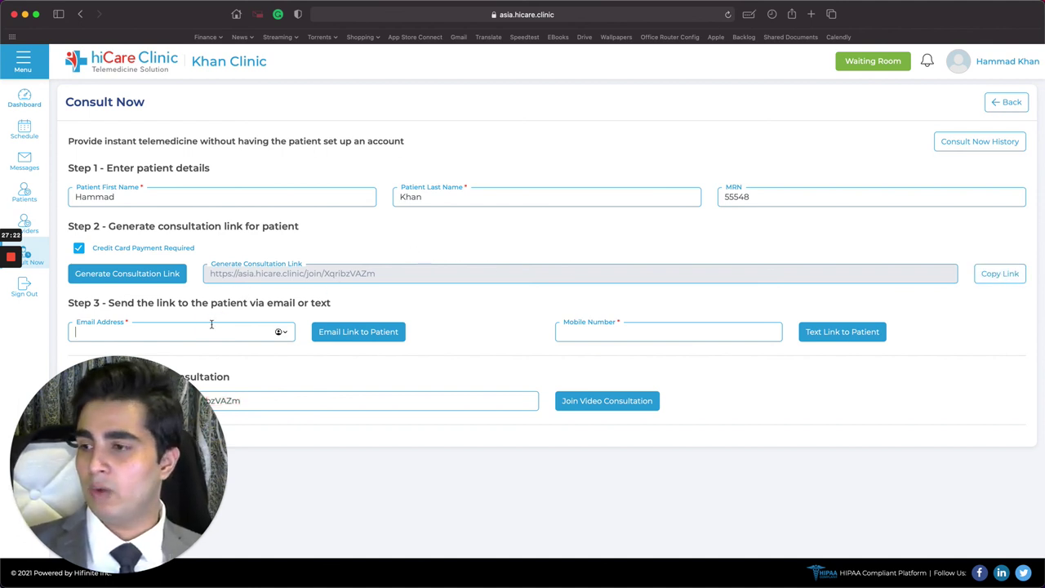
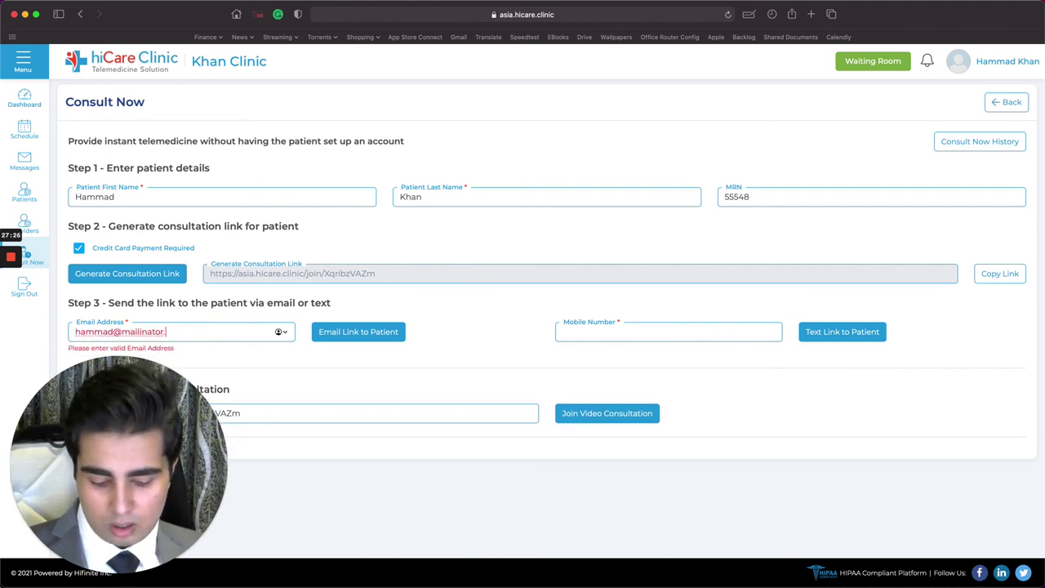
{"action": "left_click", "coordinate": [668, 332]}
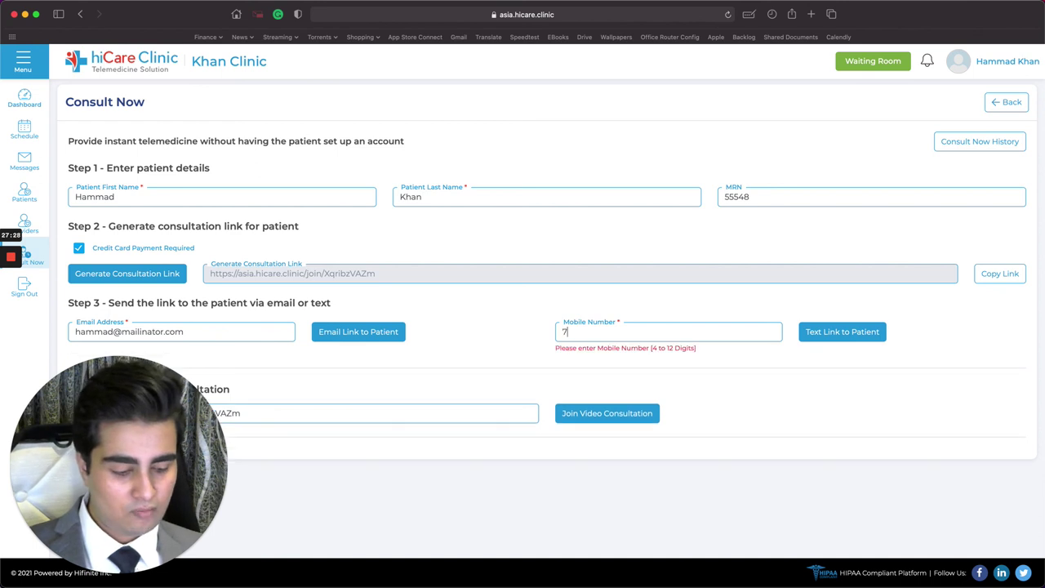
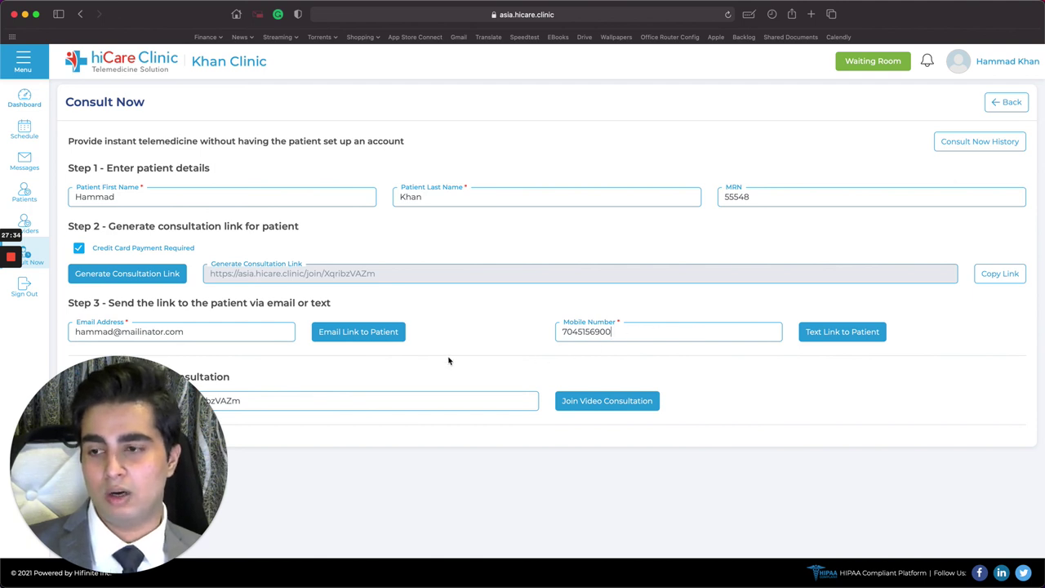
- Send the consultation link to the patient by e-mail and by text message
{"action": "left_click", "coordinate": [392, 332]}
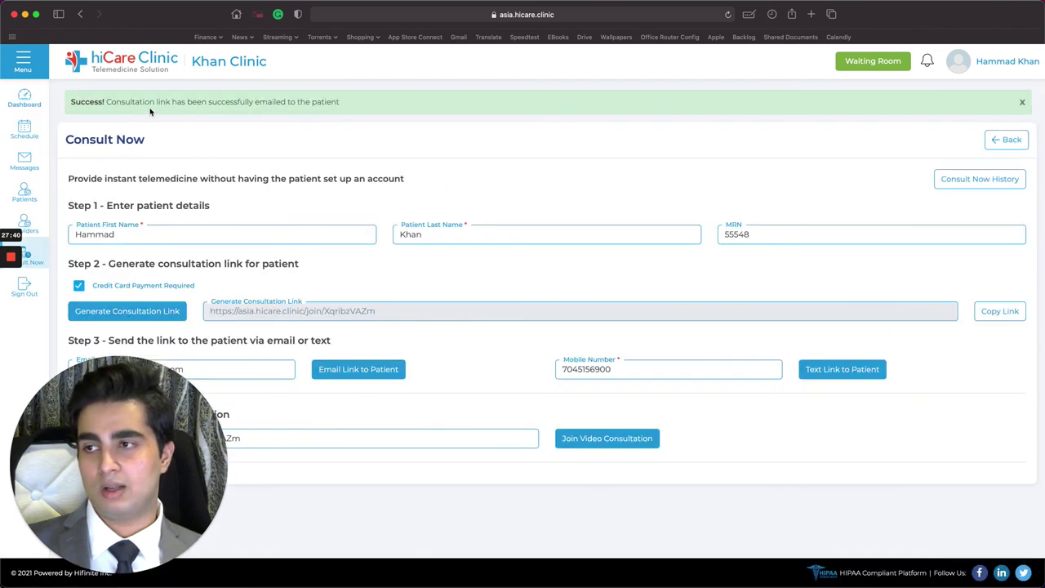
{"action": "left_click", "coordinate": [844, 369]}
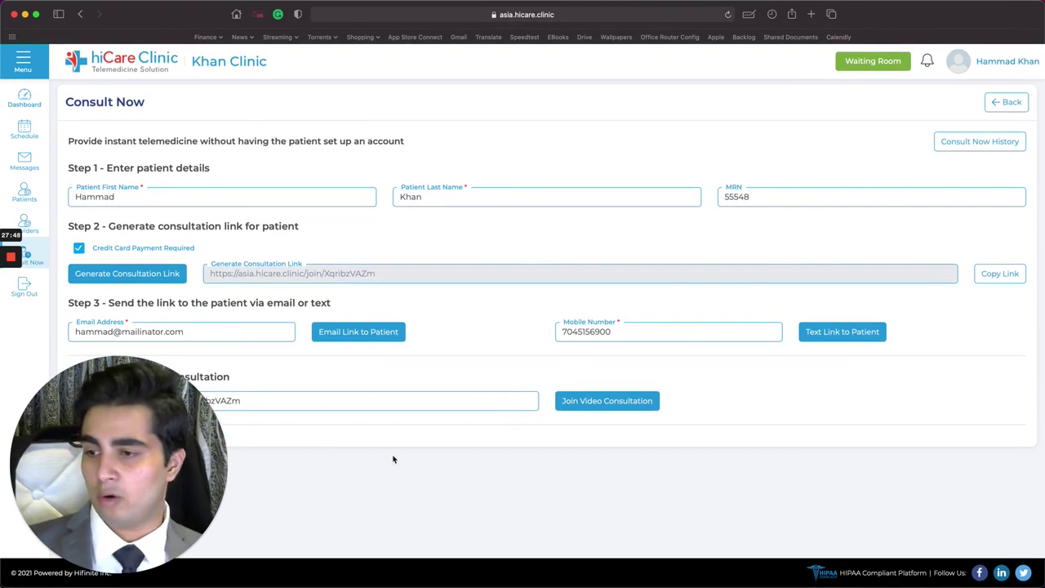
{"action": "left_click_drag", "start_coordinate": [204, 474], "coordinate": [244, 289]}
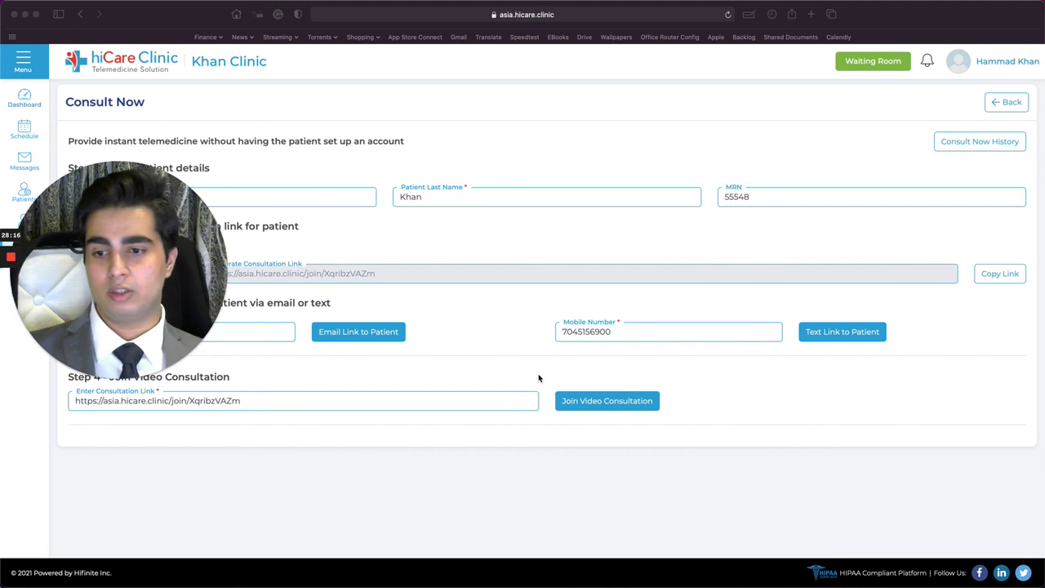
- Join the video consultation, acknowledge the payment-pending notice, then sign out
{"action": "left_click", "coordinate": [604, 401]}
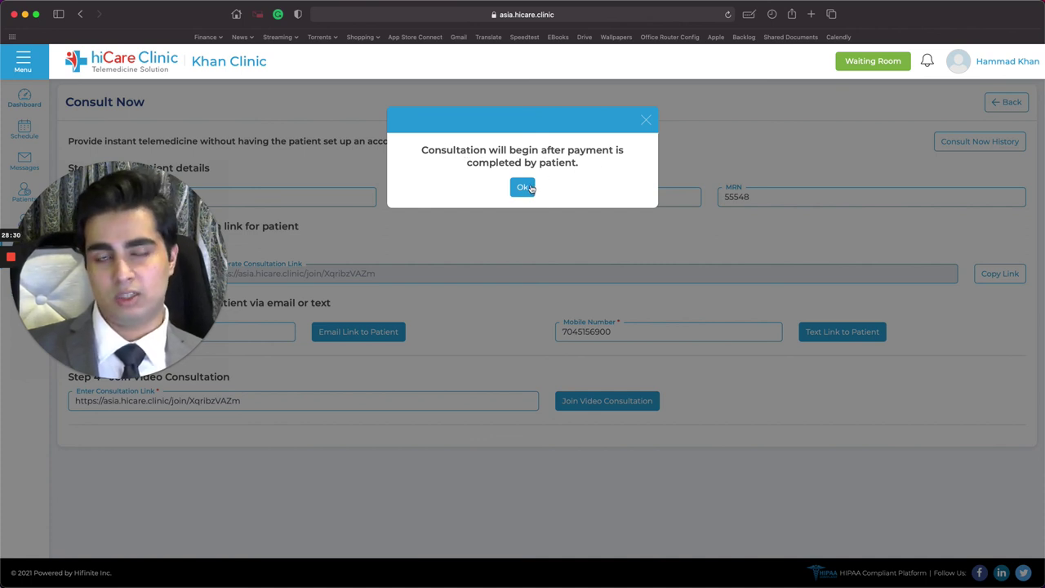
{"action": "left_click", "coordinate": [525, 187]}
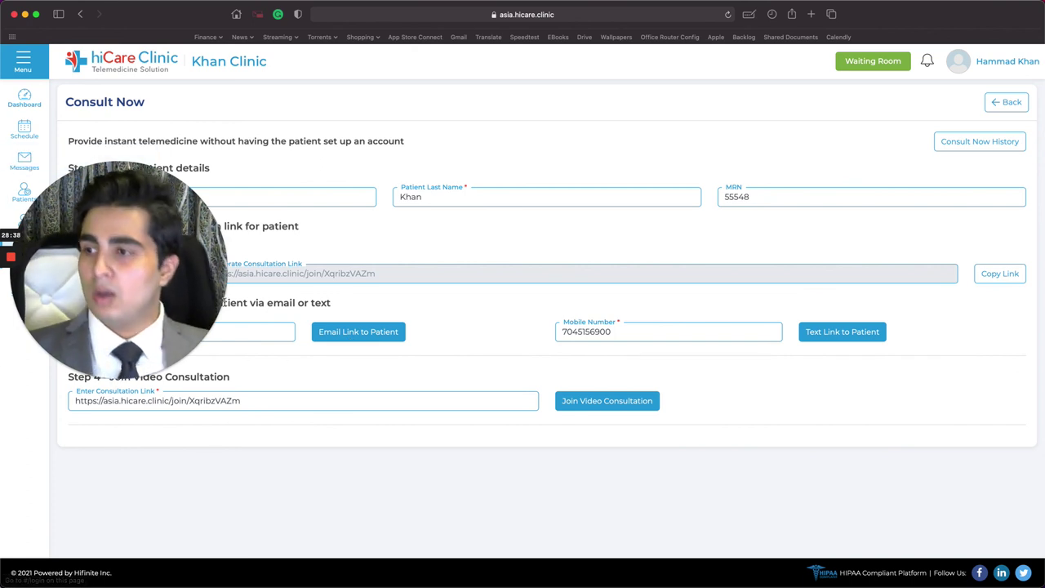
{"action": "left_click_drag", "start_coordinate": [114, 270], "coordinate": [257, 236]}
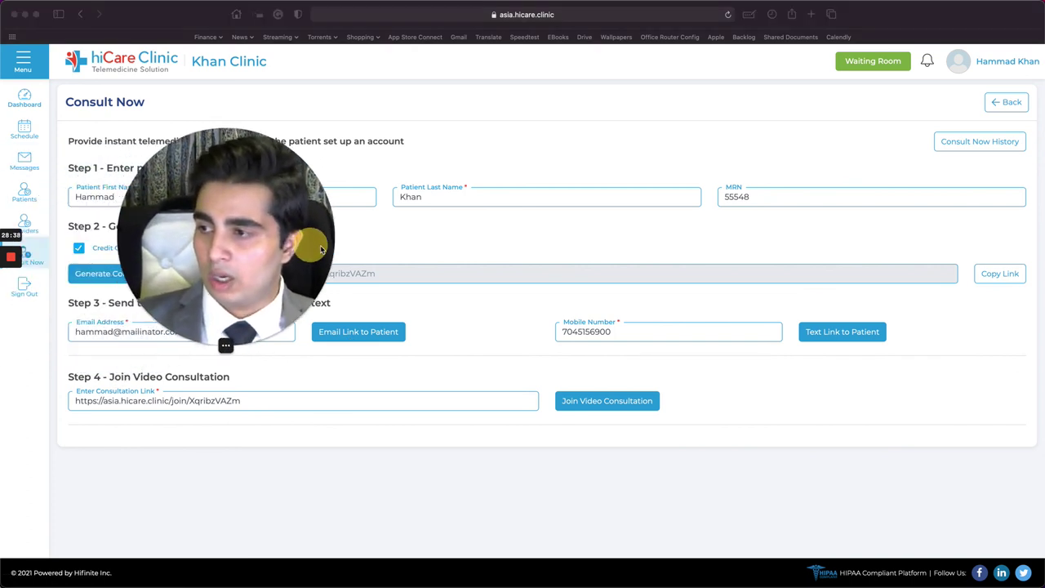
{"action": "left_click", "coordinate": [28, 282]}
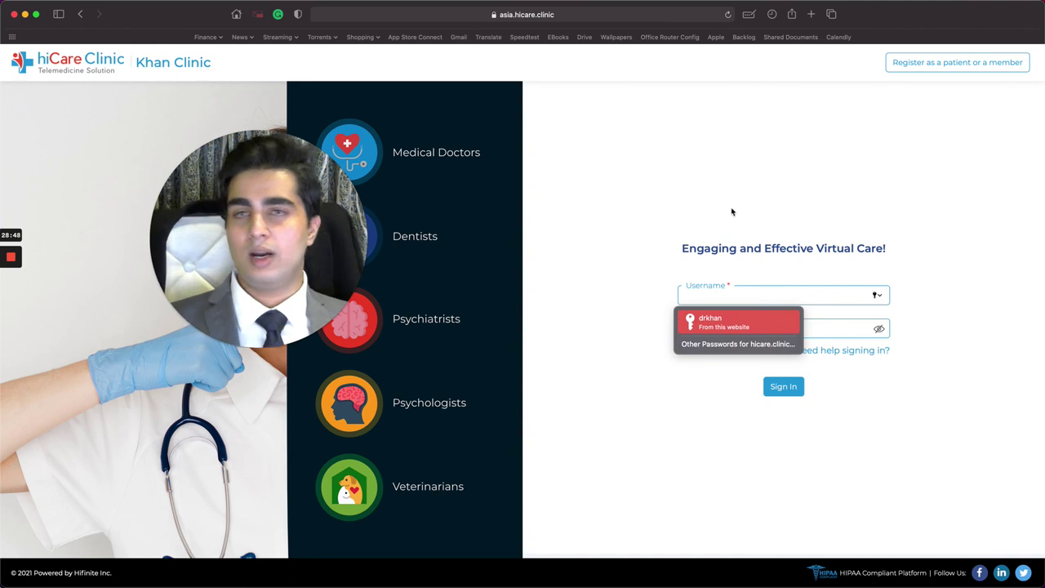
{"action": "left_click_drag", "start_coordinate": [331, 245], "coordinate": [220, 269]}
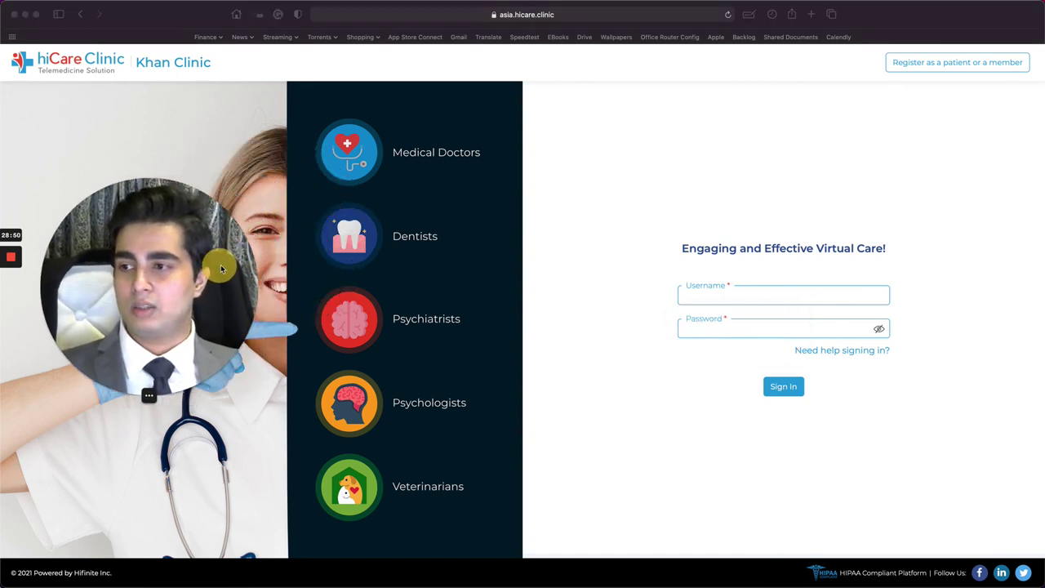